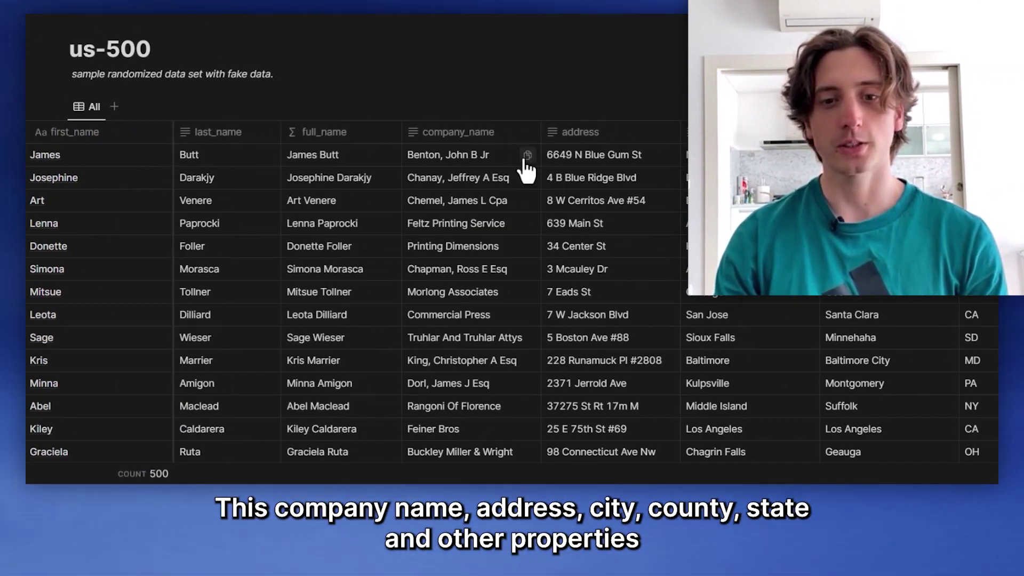
Step: Scroll across the us-500 table's columns in Notion, then start a new data project in Graphext
scroll(678, 175, right, 10)
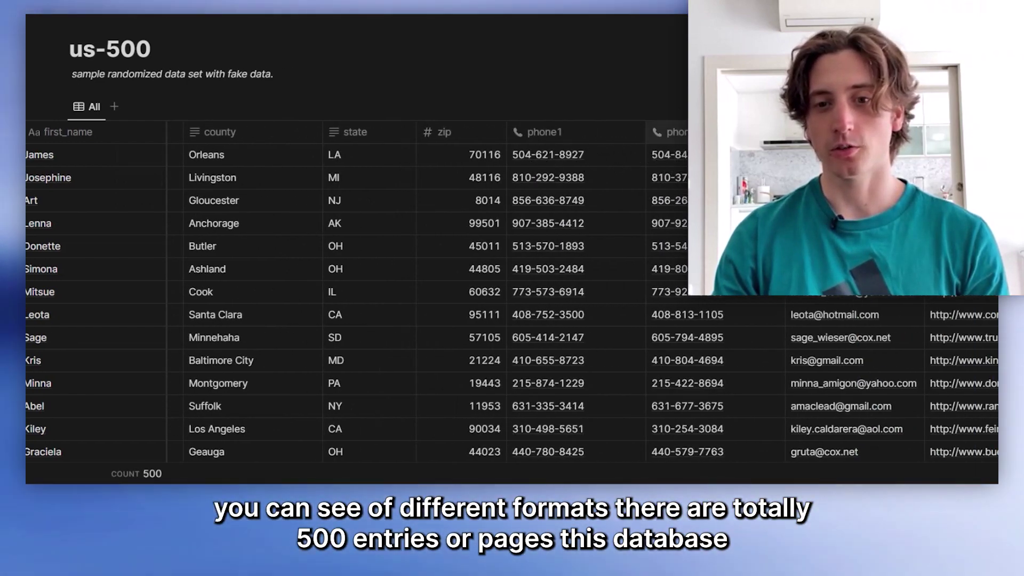
scroll(533, 266, right, 3)
scroll(277, 406, left, 15)
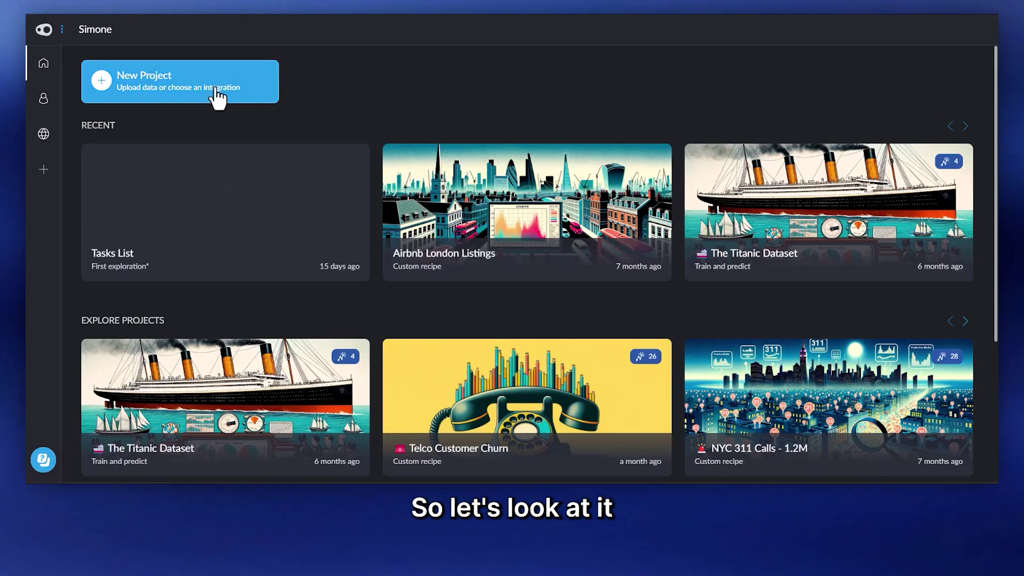
click(222, 101)
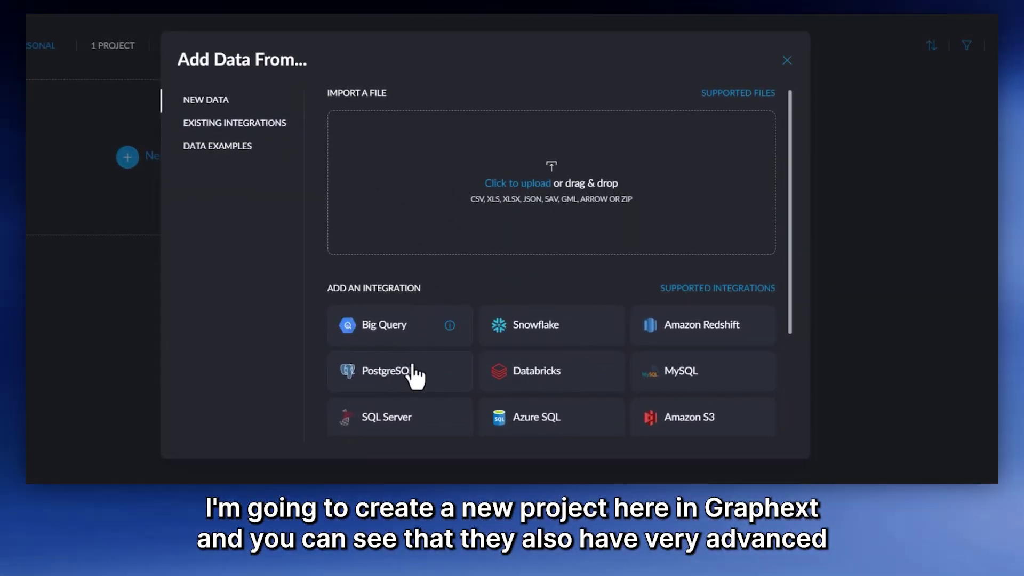
Step: Add a Notion integration and authorize access to the Notion workspace
click(260, 129)
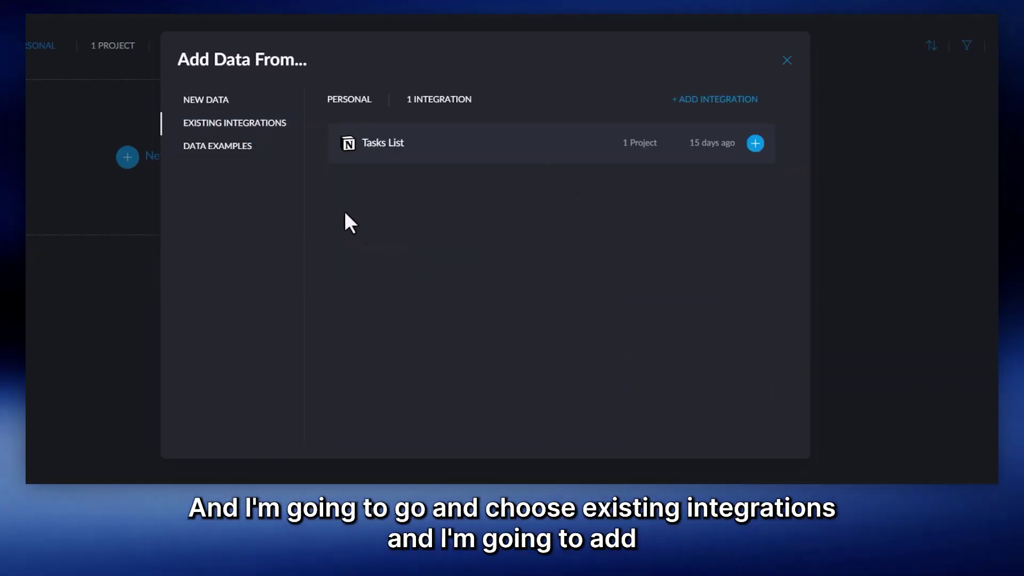
click(704, 101)
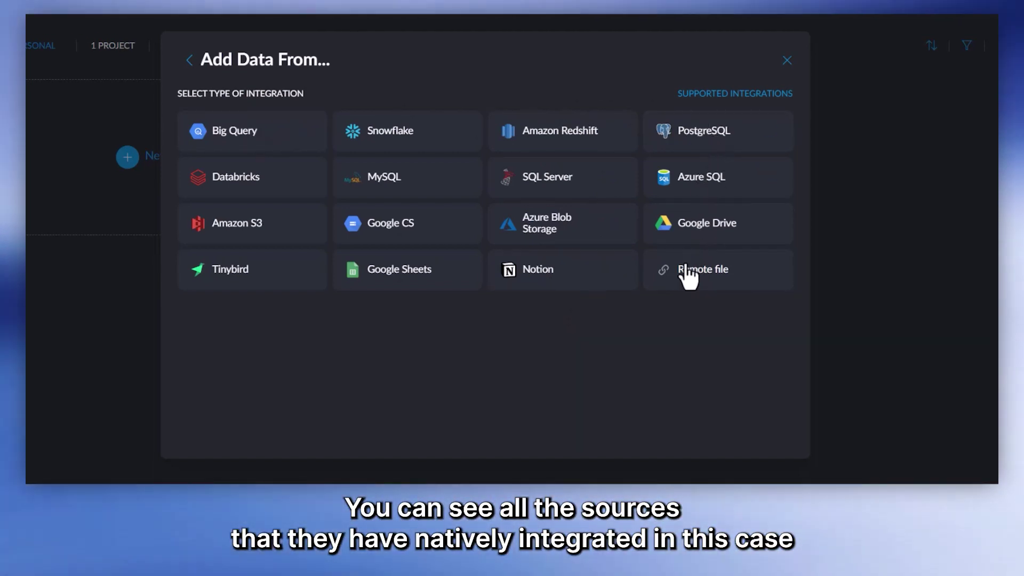
click(549, 283)
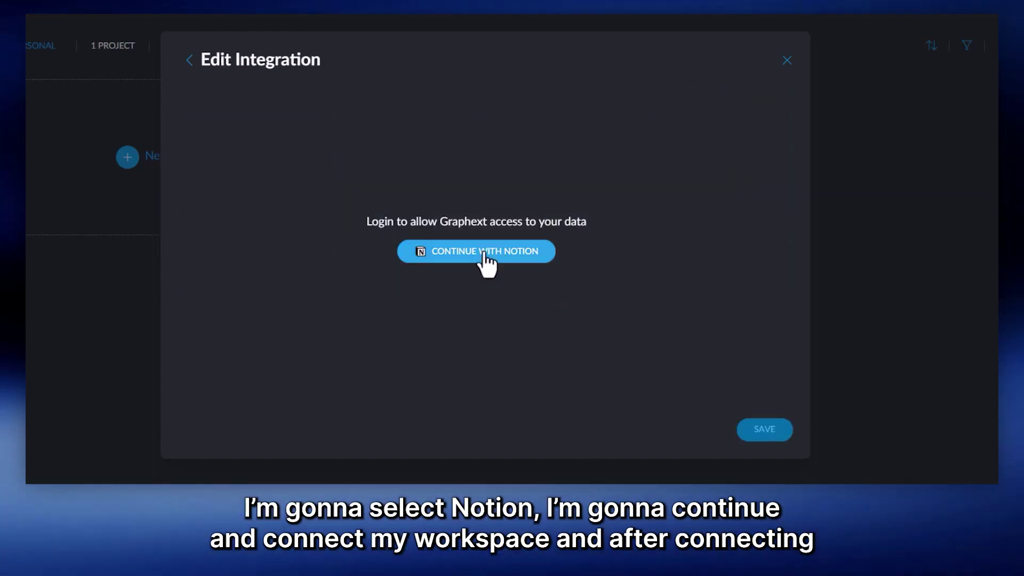
click(484, 255)
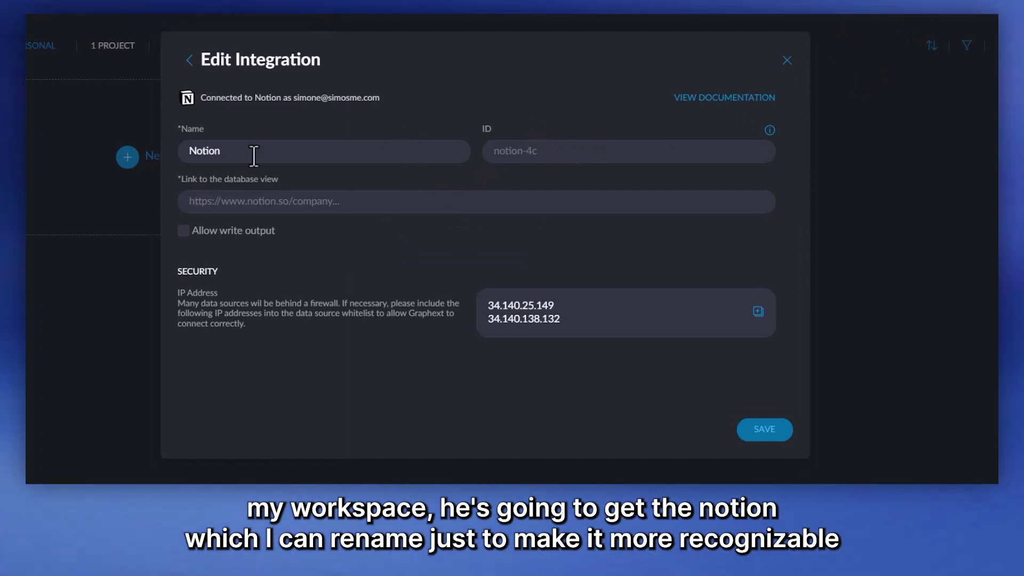
text(Simo)
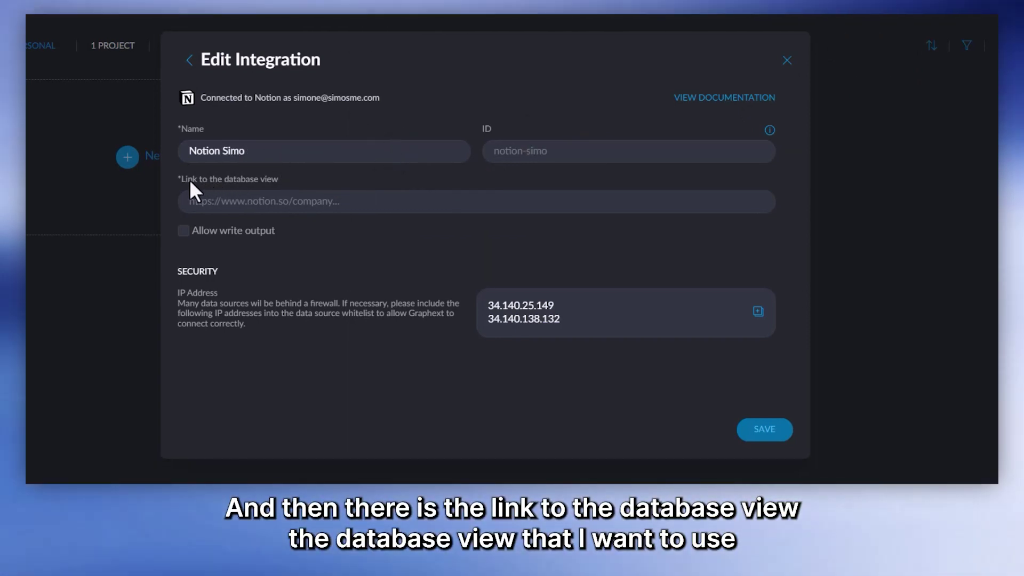
Step: Paste the us-500 database link, confirm the detected database, and save to create the project
click(245, 201)
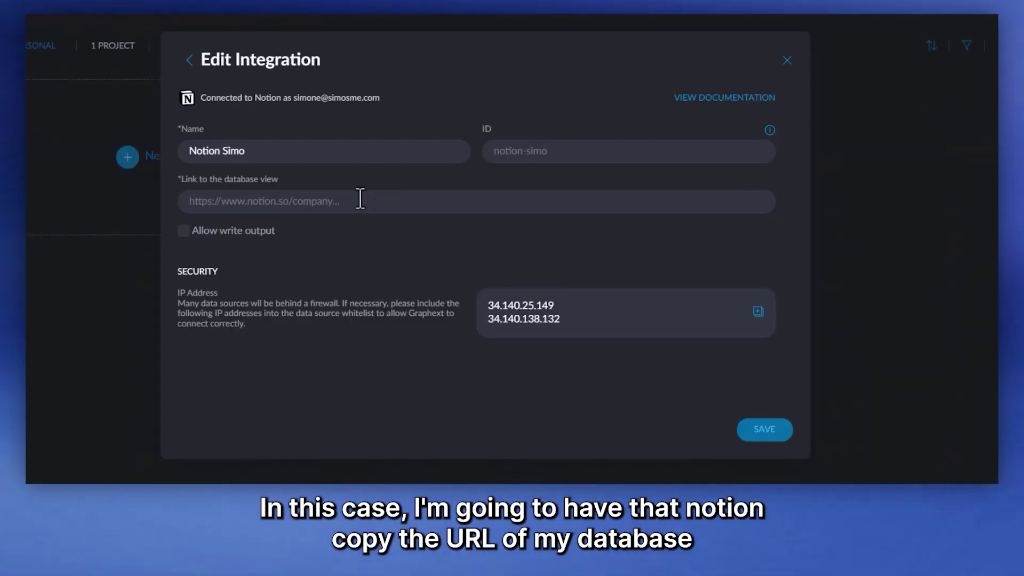
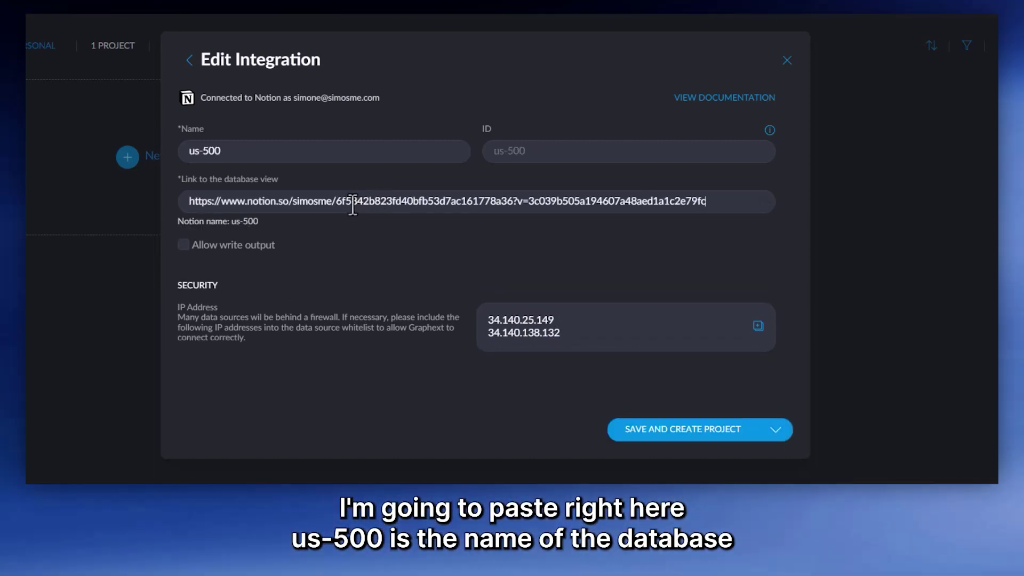
drag(230, 221, 271, 222)
click(272, 222)
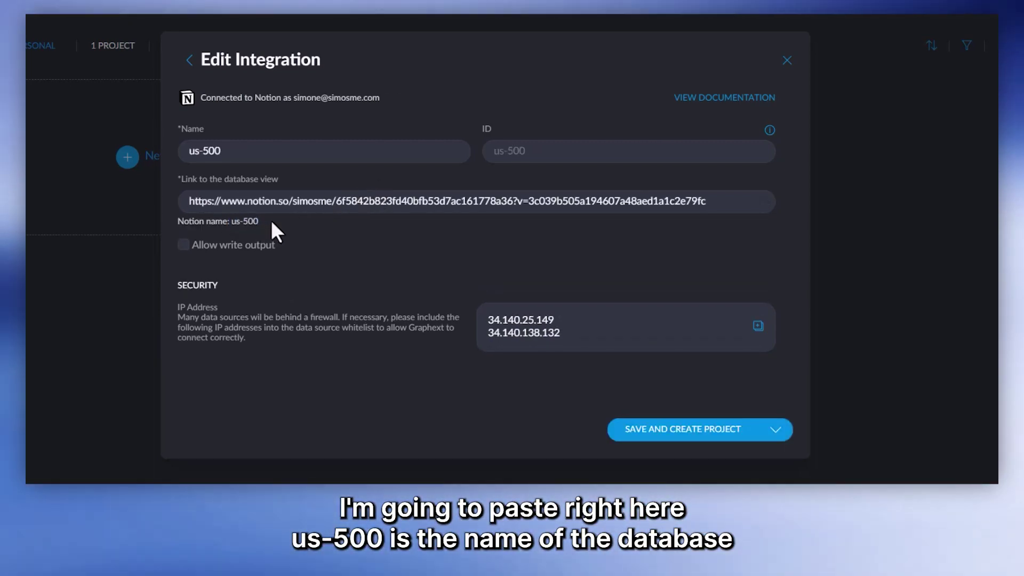
mouse_move(231, 243)
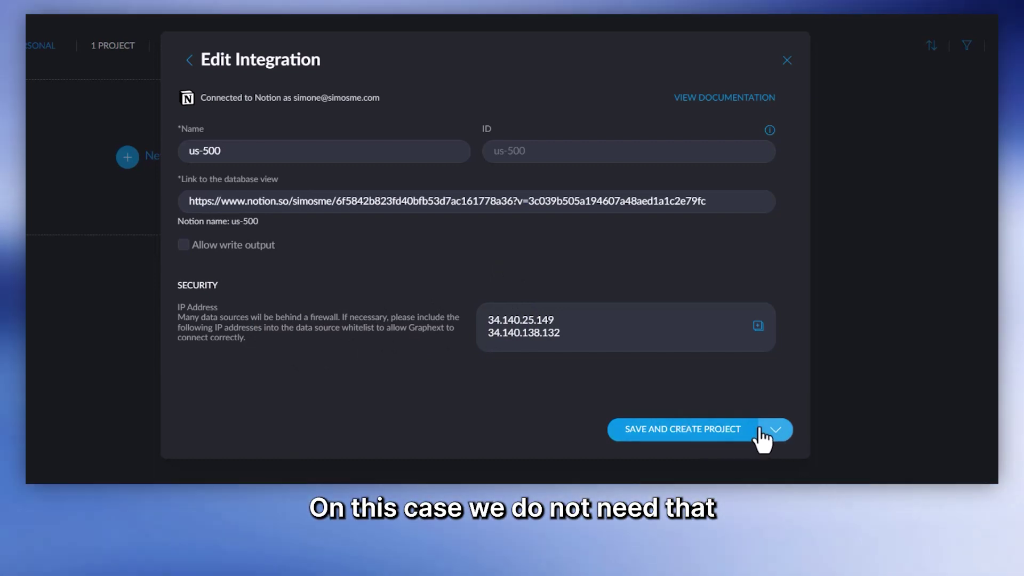
click(742, 432)
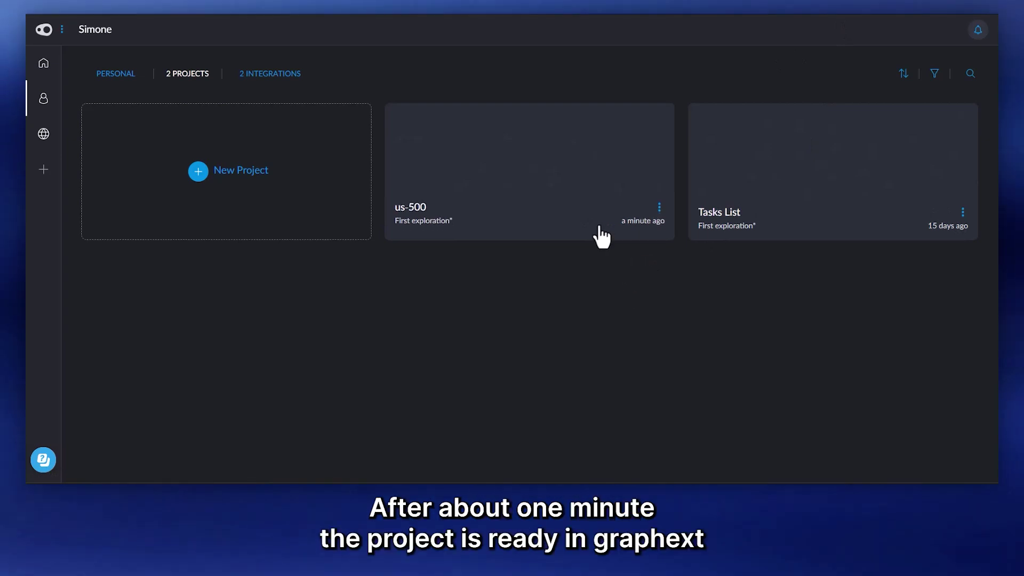
Step: Open the us-500 project card from the projects page
click(557, 173)
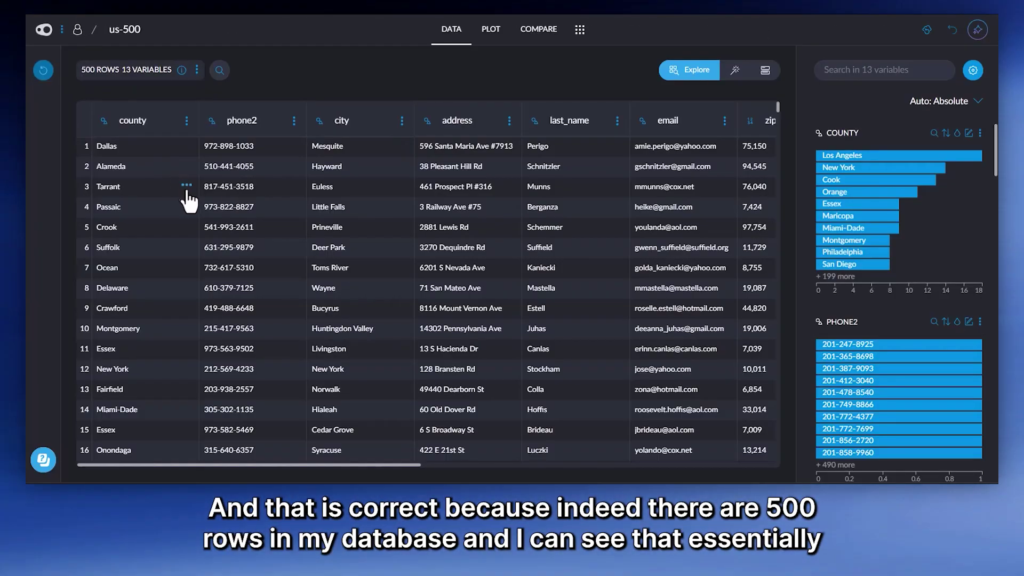
Step: Scroll through the 500-row, 13-variable table and the per-variable histograms, including county
scroll(223, 157, down, 3)
scroll(224, 156, right, 2)
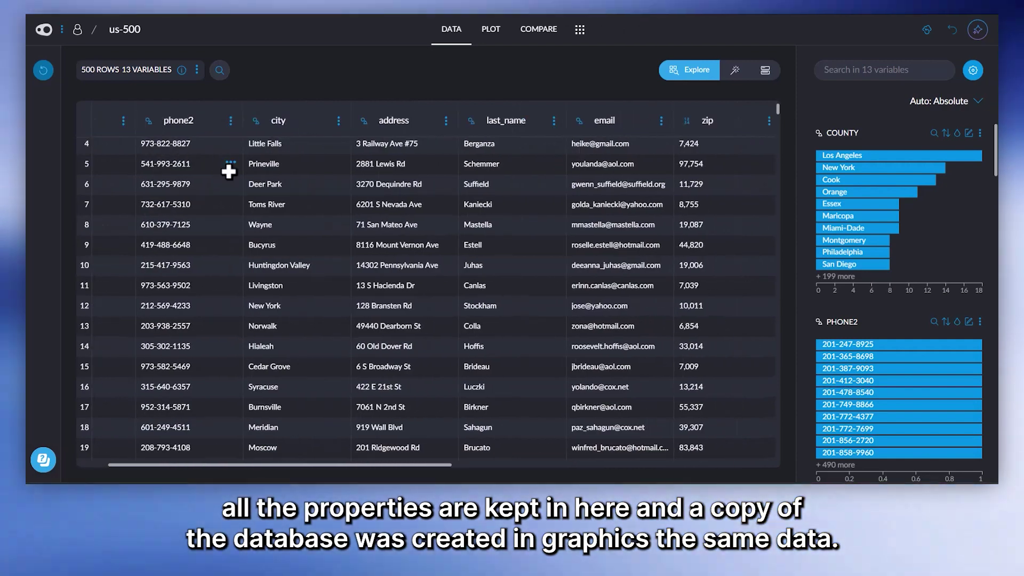
scroll(229, 176, right, 2)
scroll(229, 176, down, 5)
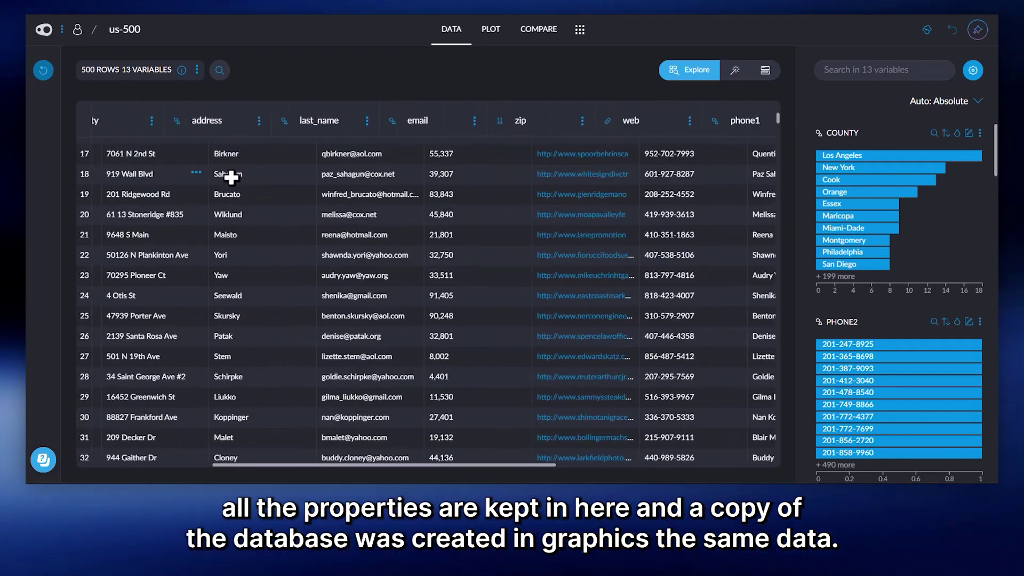
scroll(229, 176, up, 8)
scroll(261, 205, down, 5)
scroll(260, 206, right, 3)
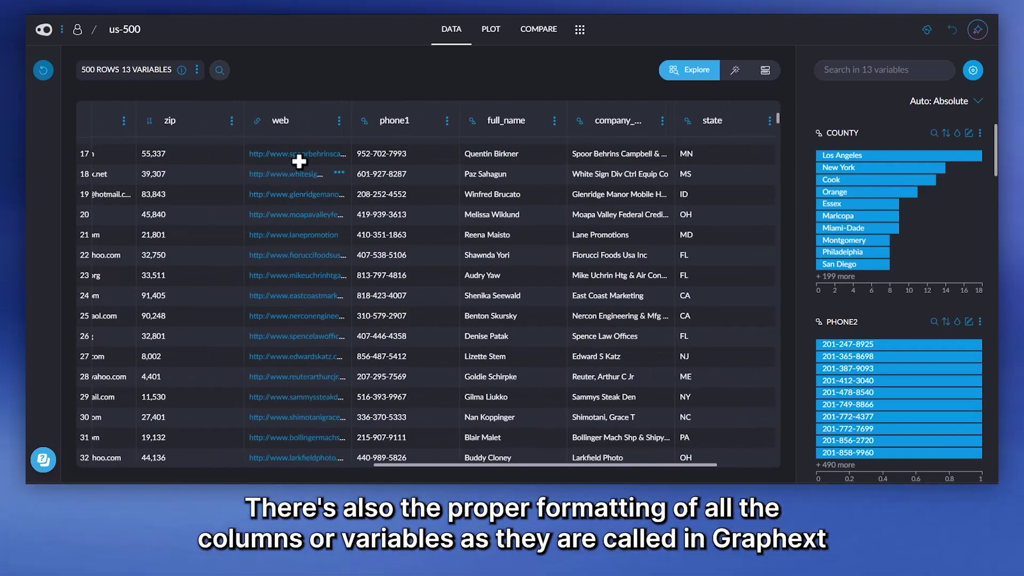
scroll(366, 194, up, 3)
scroll(365, 201, down, 7)
scroll(365, 202, right, 2)
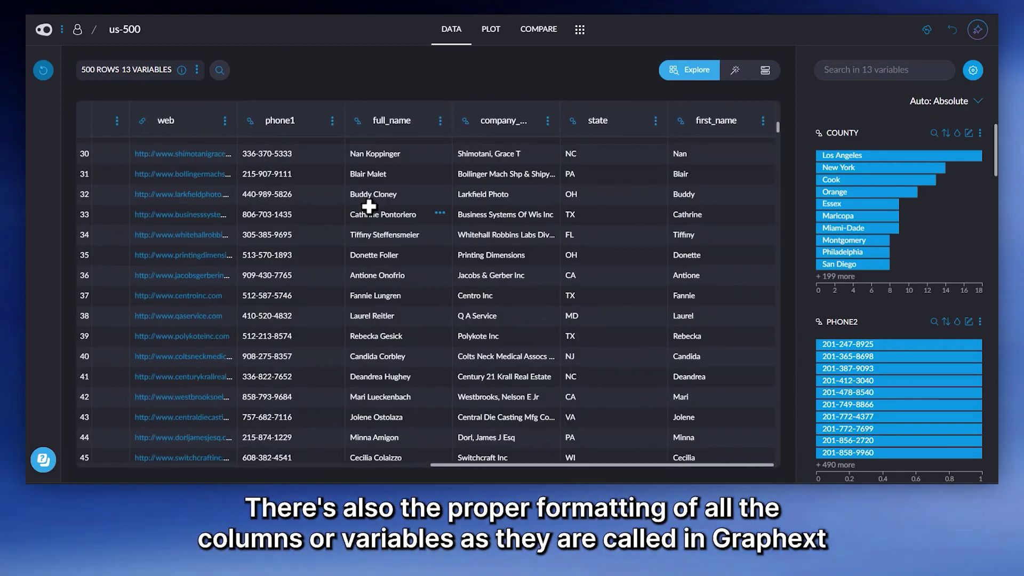
scroll(369, 205, down, 2)
scroll(368, 212, up, 11)
scroll(367, 215, left, 4)
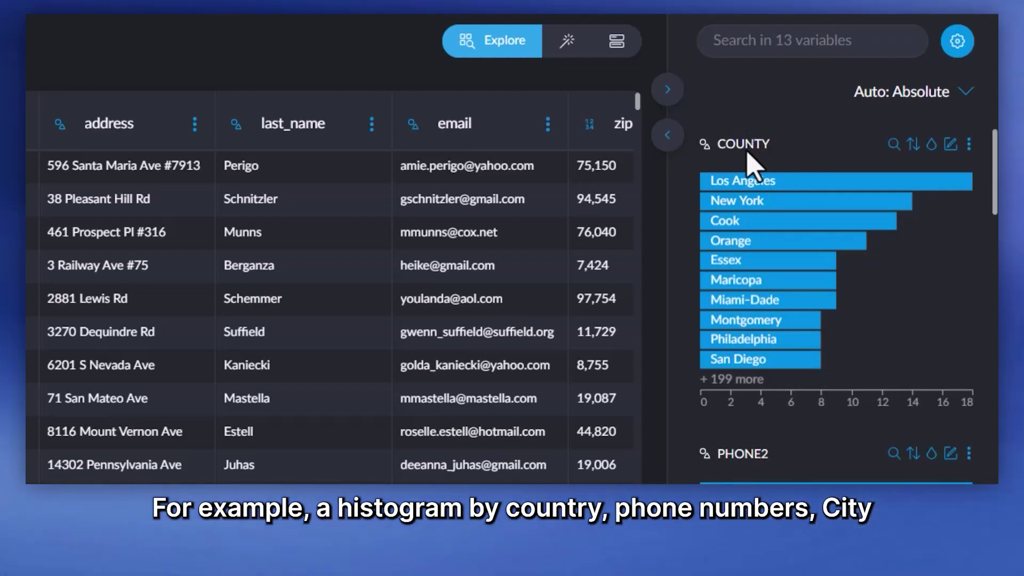
scroll(738, 155, down, 5)
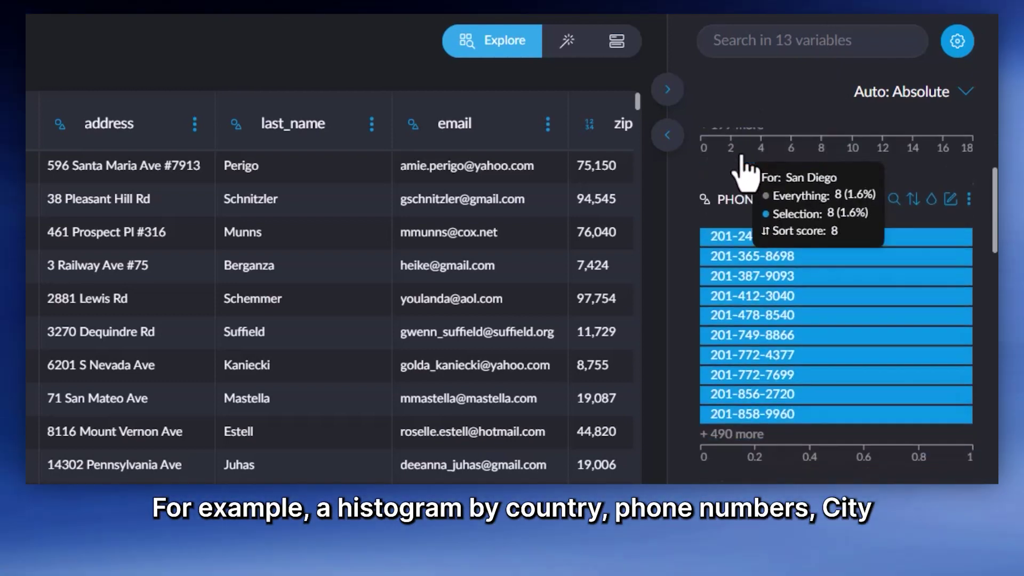
scroll(735, 176, down, 7)
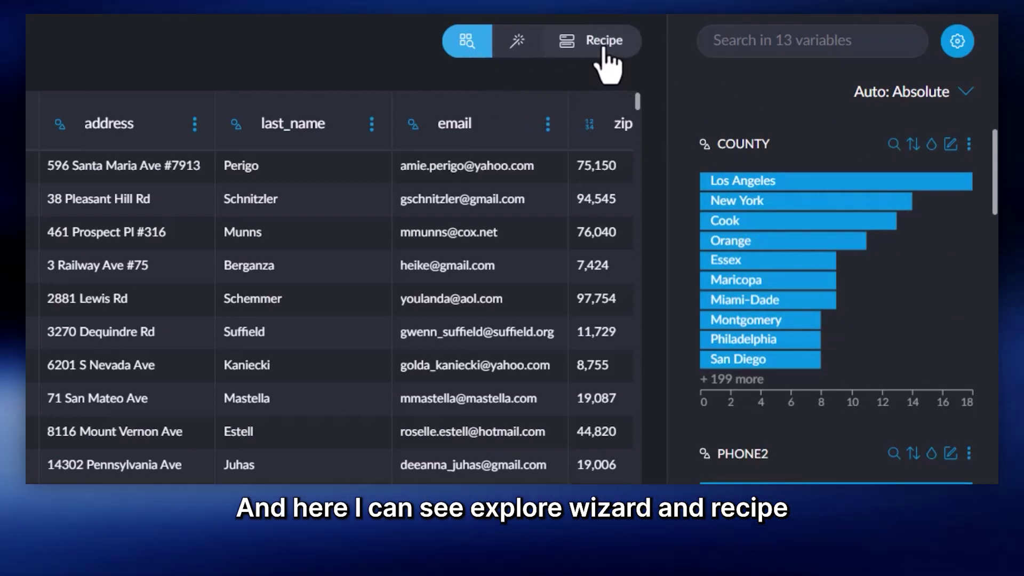
Step: Browse the Wizard's analysis types, then switch to the Plot area
click(554, 43)
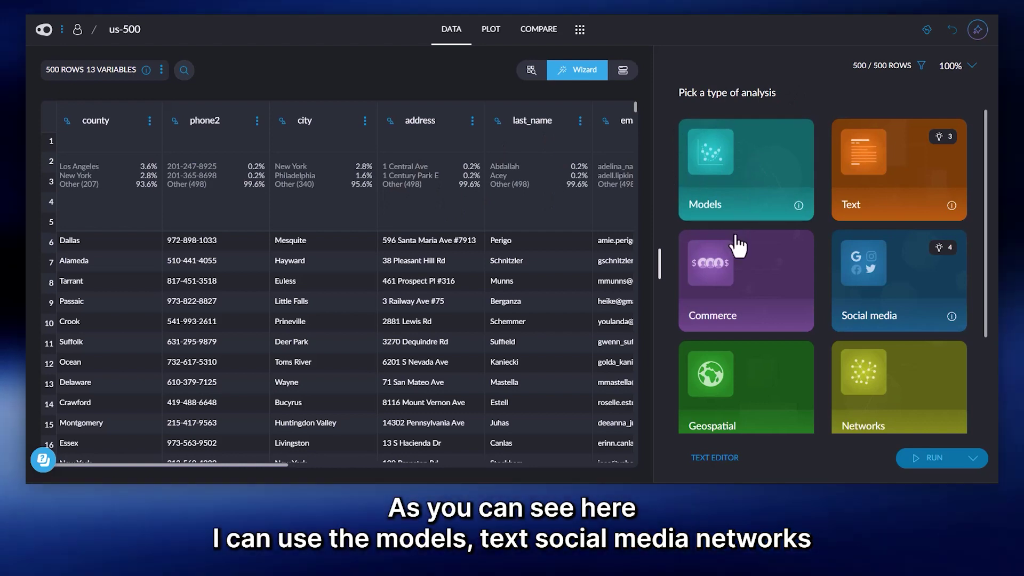
scroll(890, 184, down, 3)
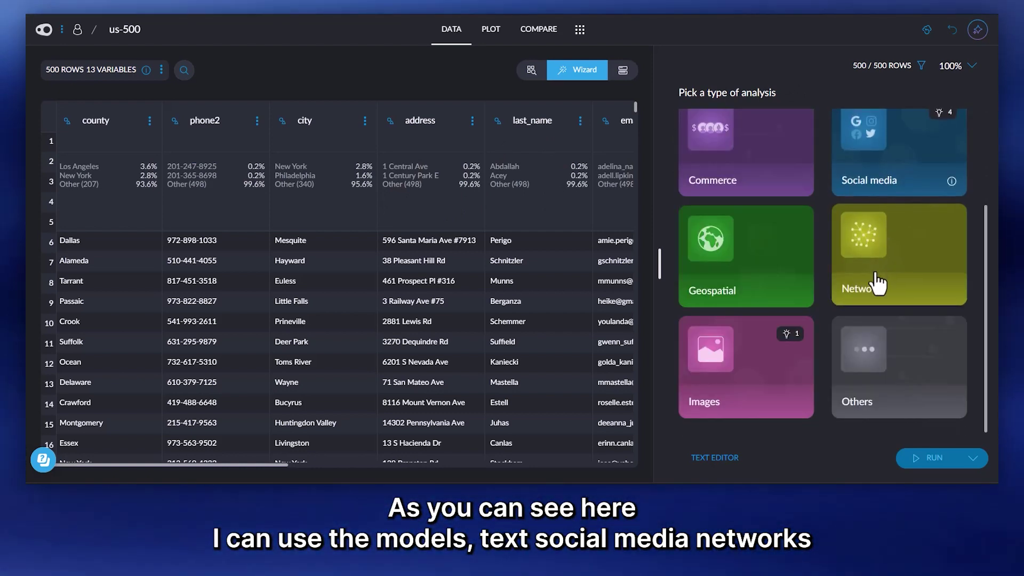
scroll(690, 297, up, 3)
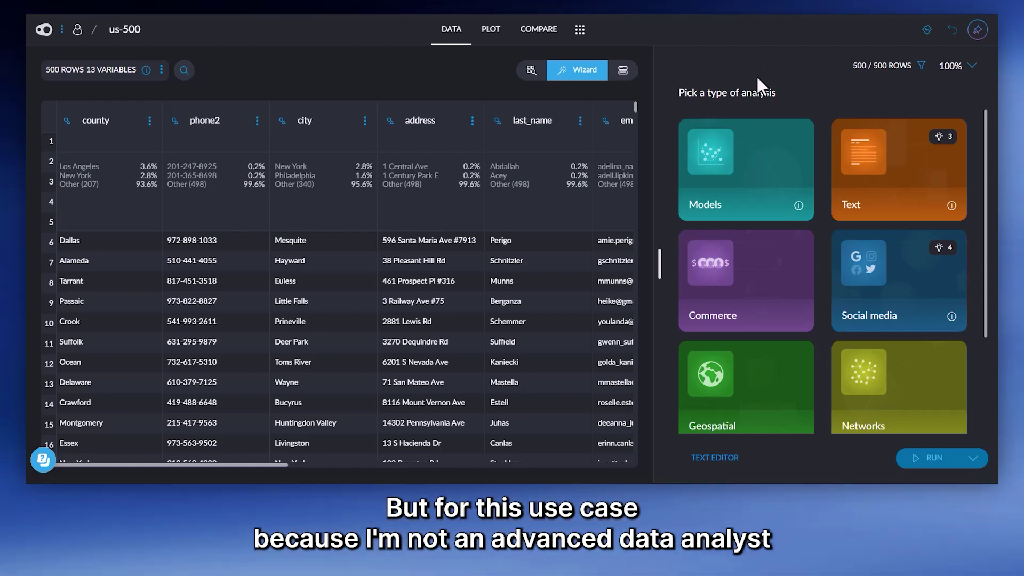
click(492, 30)
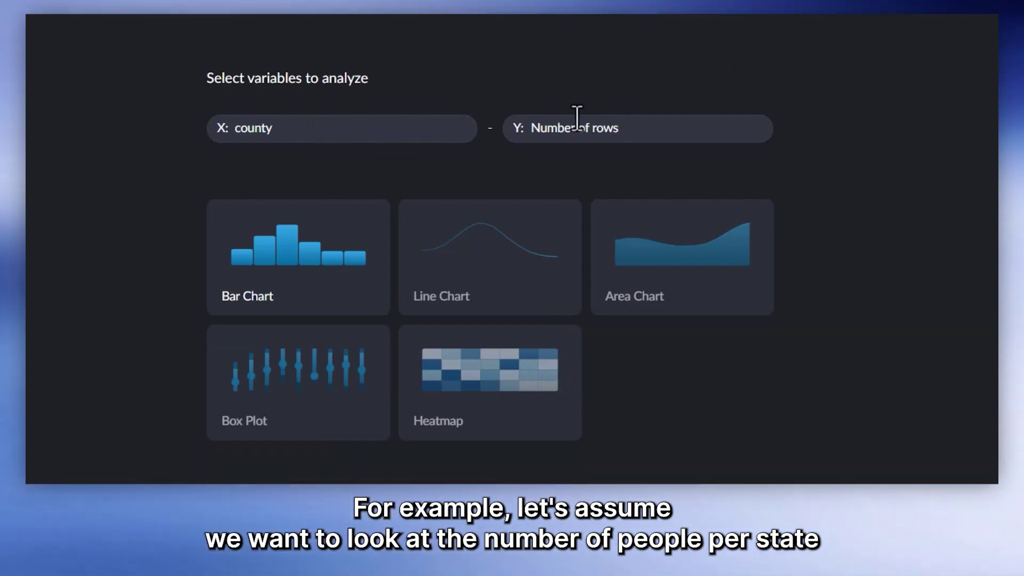
Step: Put state on the X axis against Number of rows and pick the plain Bar Chart
click(331, 131)
scroll(336, 277, down, 3)
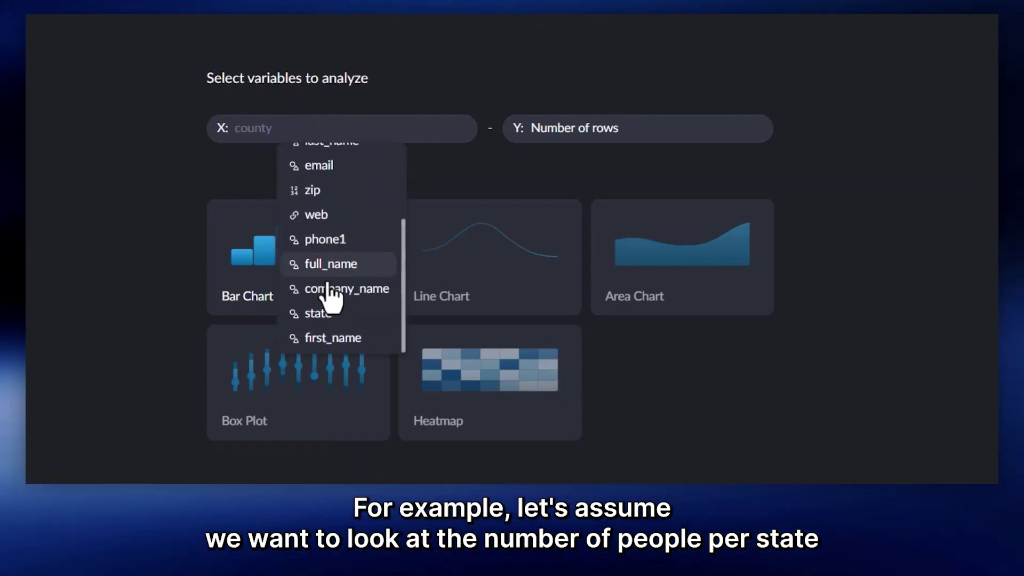
click(335, 316)
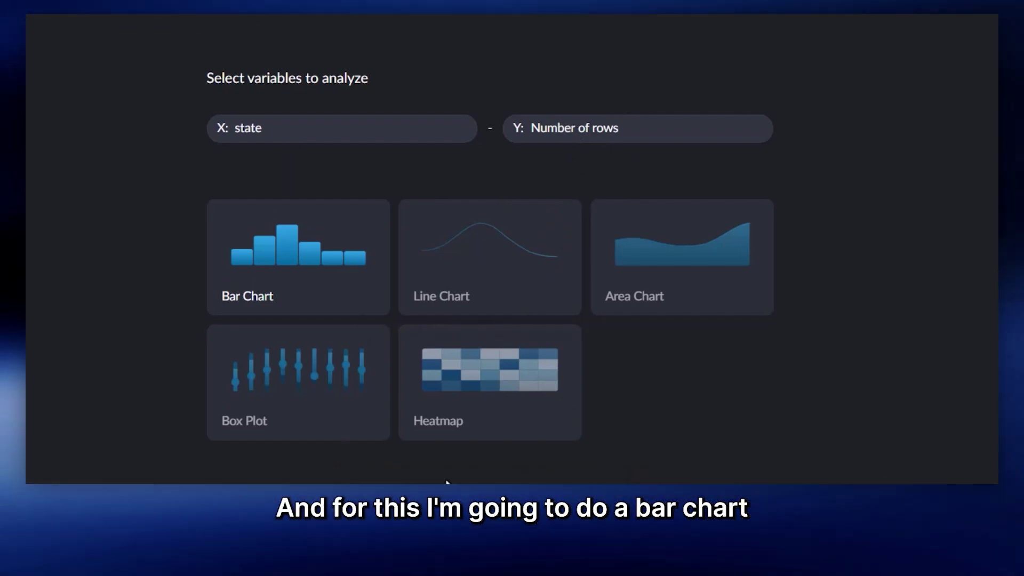
mouse_move(296, 267)
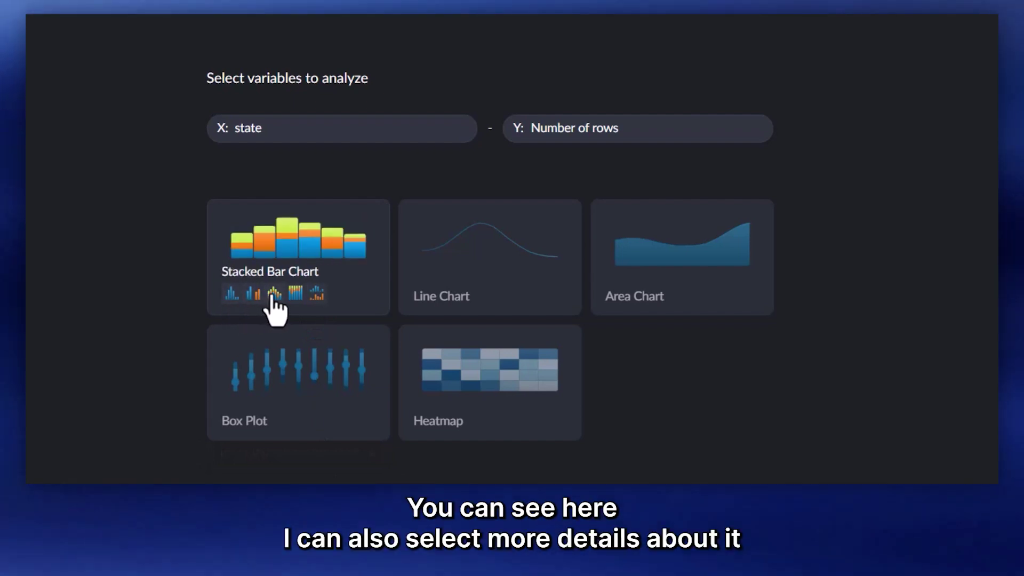
click(232, 295)
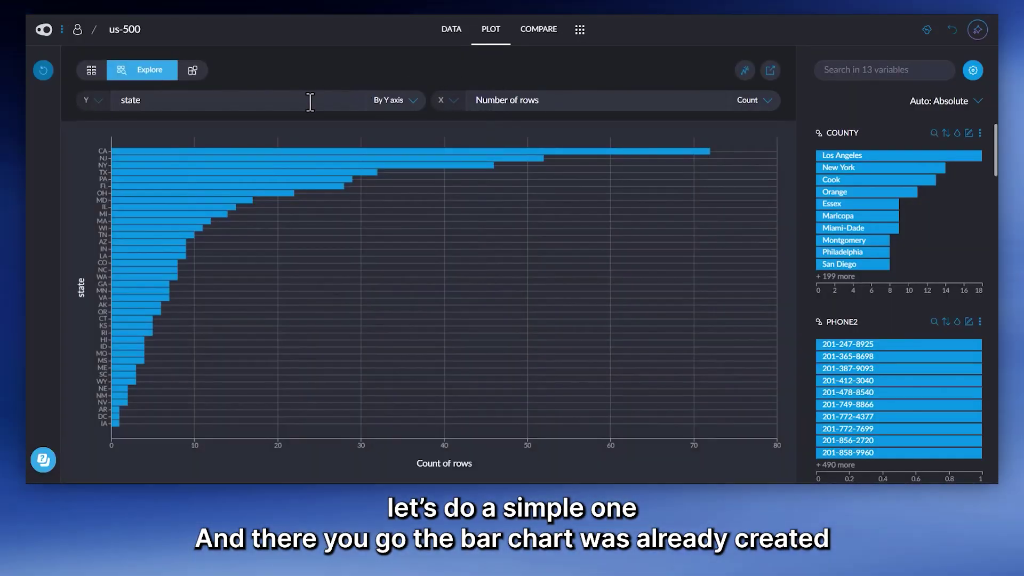
Step: Switch the bar chart's orientation from horizontal to vertical in Customize
mouse_move(219, 155)
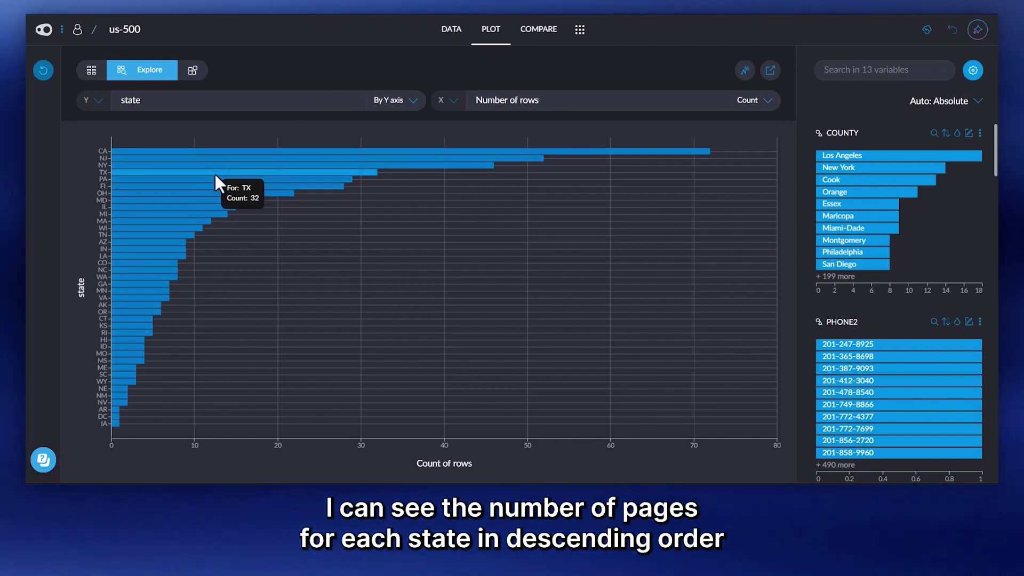
mouse_move(214, 190)
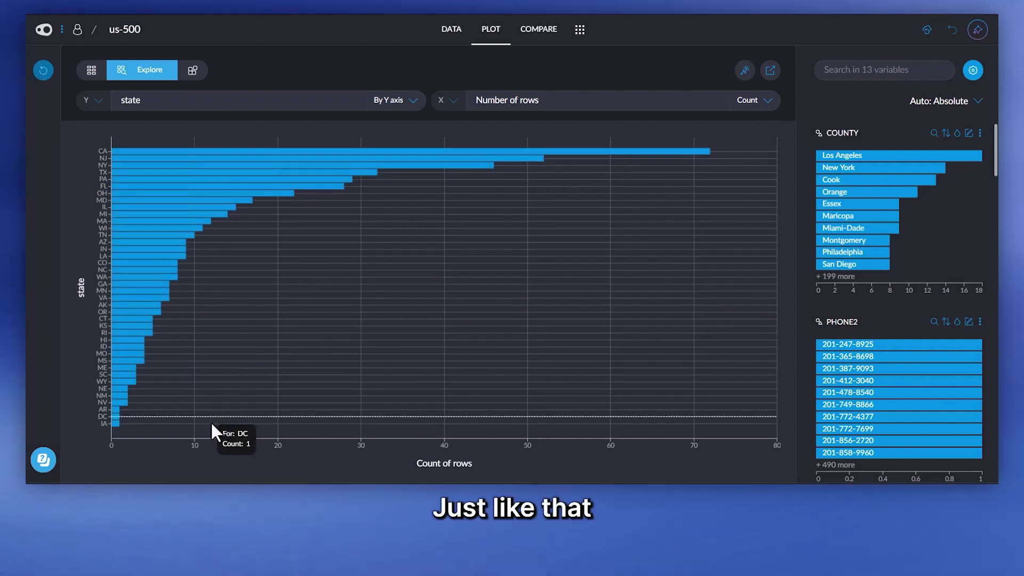
mouse_move(246, 347)
click(184, 75)
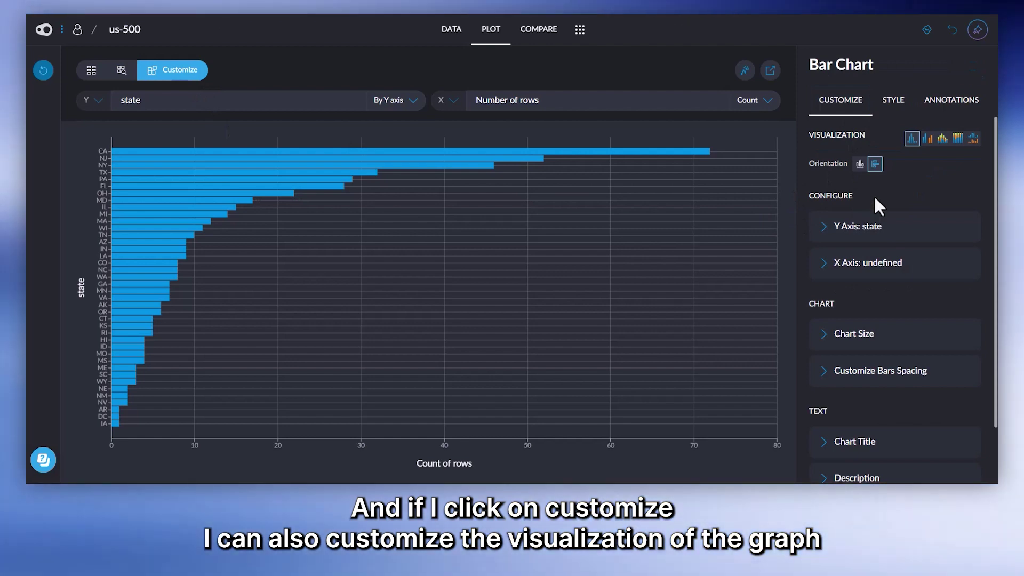
click(860, 164)
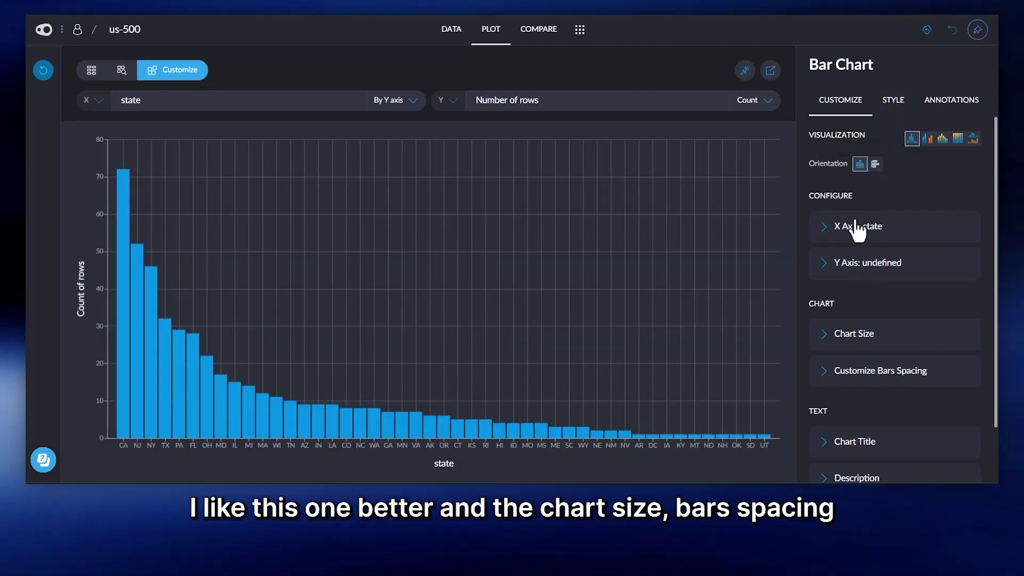
Step: Review the Chart Size and Bars Spacing options
scroll(906, 266, down, 2)
click(835, 272)
scroll(906, 290, down, 1)
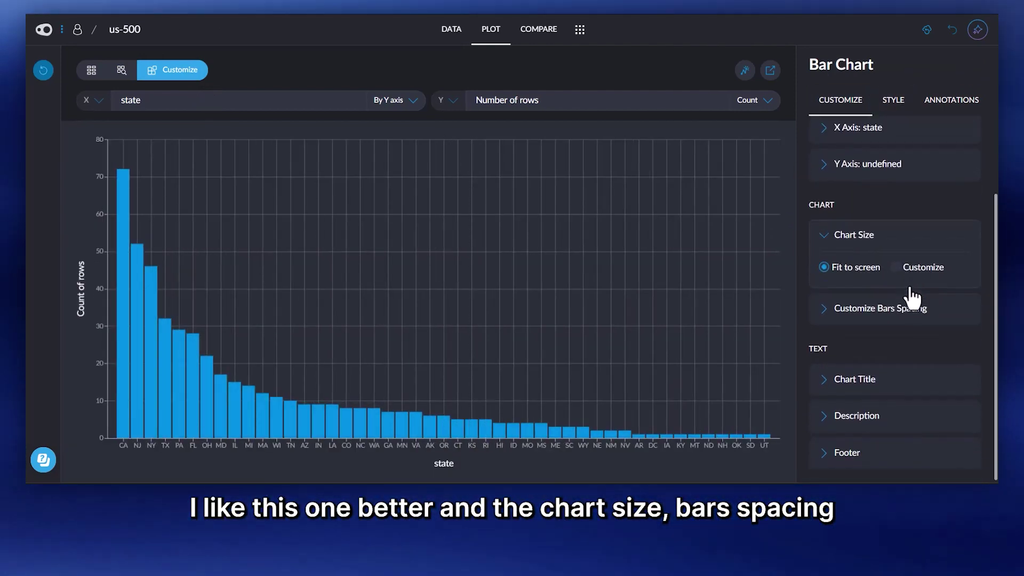
click(901, 301)
scroll(881, 285, down, 1)
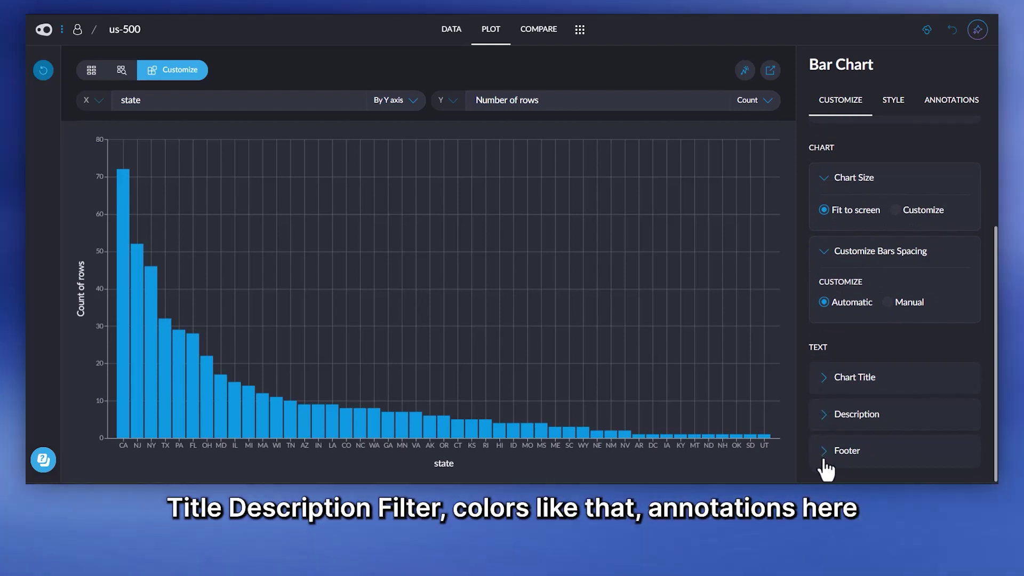
scroll(934, 163, up, 3)
Step: Check Style and Annotations, keep Y aggregated as Count, and review the X and Y variable lists
click(893, 99)
click(951, 100)
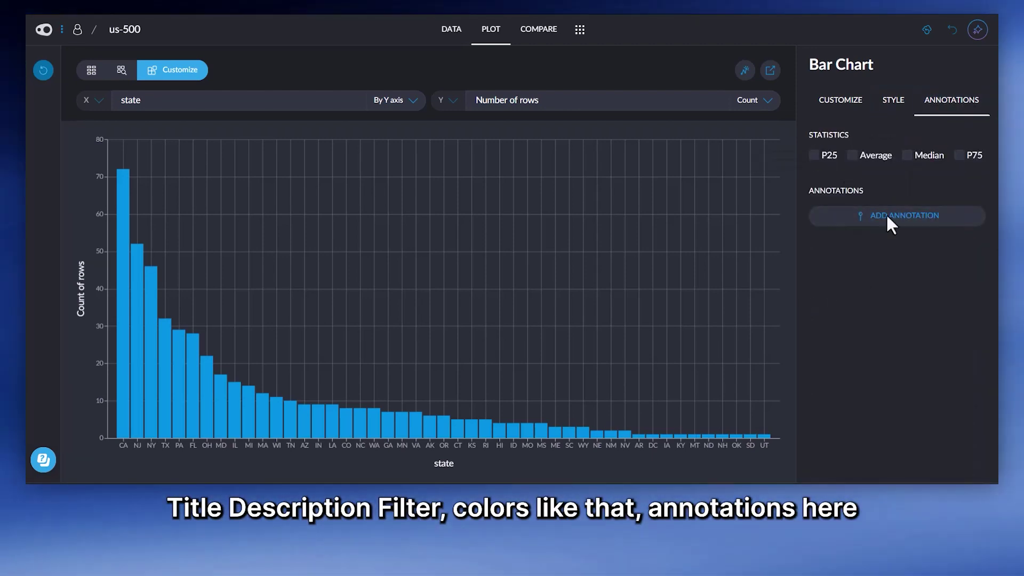
click(763, 102)
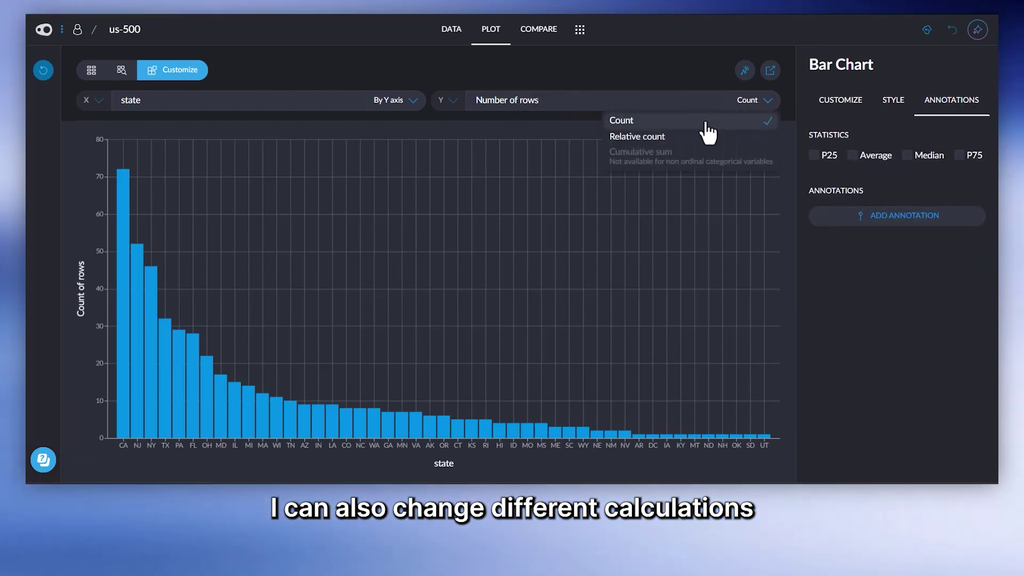
click(674, 126)
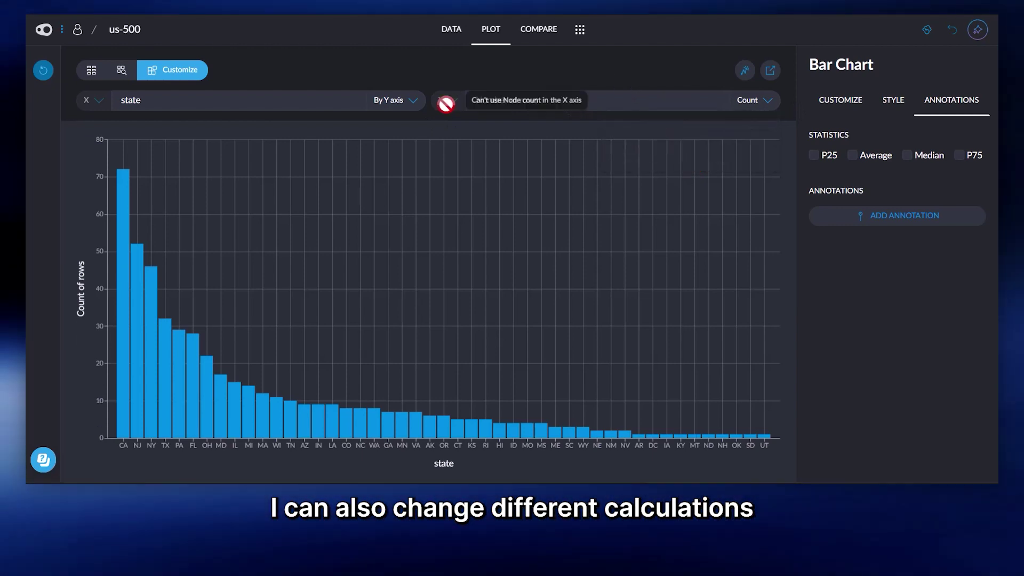
click(569, 100)
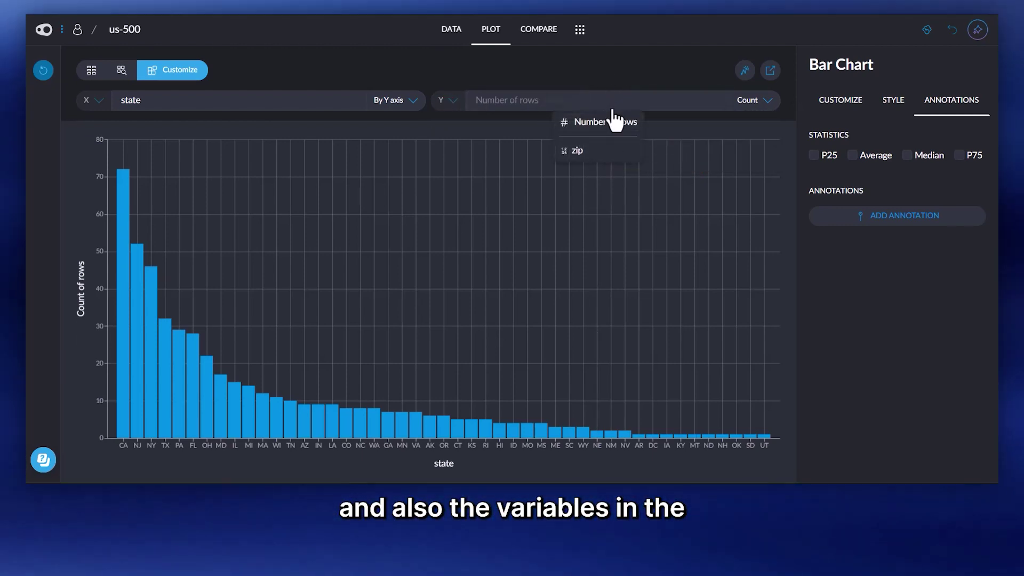
click(299, 101)
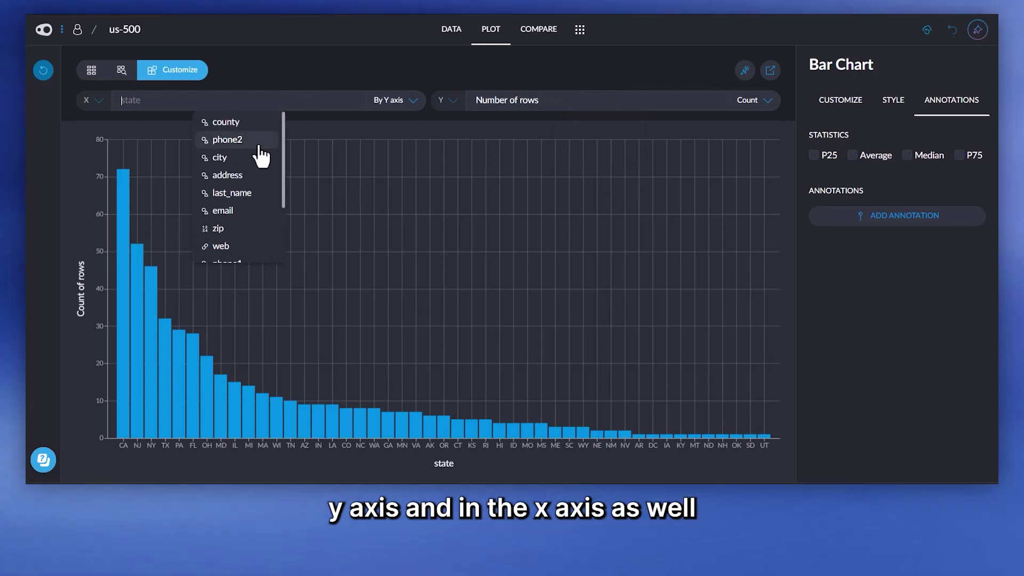
scroll(261, 160, down, 2)
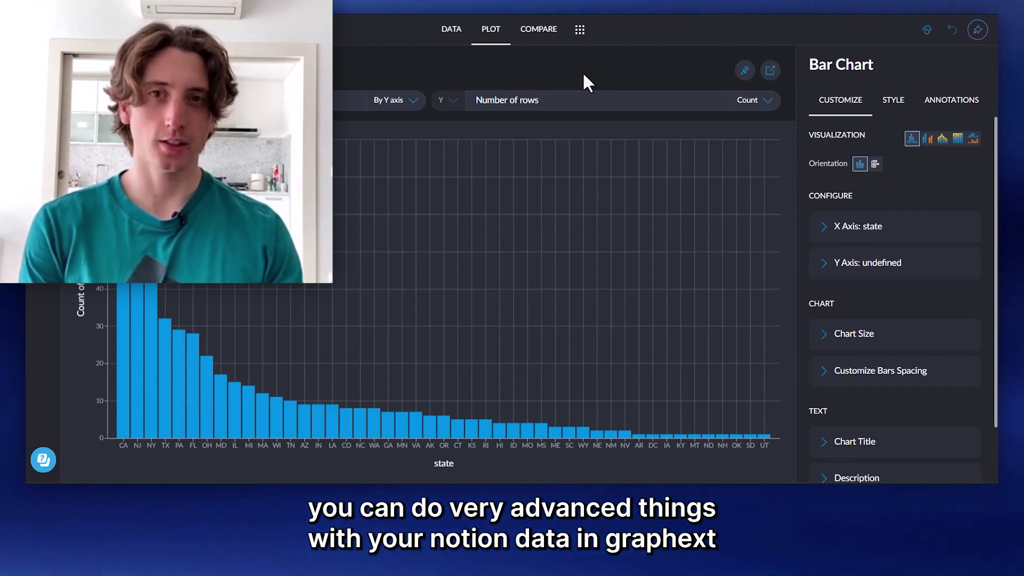
Step: Pin Graph from the views menu to add a GRAPH tab beside Data, Plot and Compare
click(579, 29)
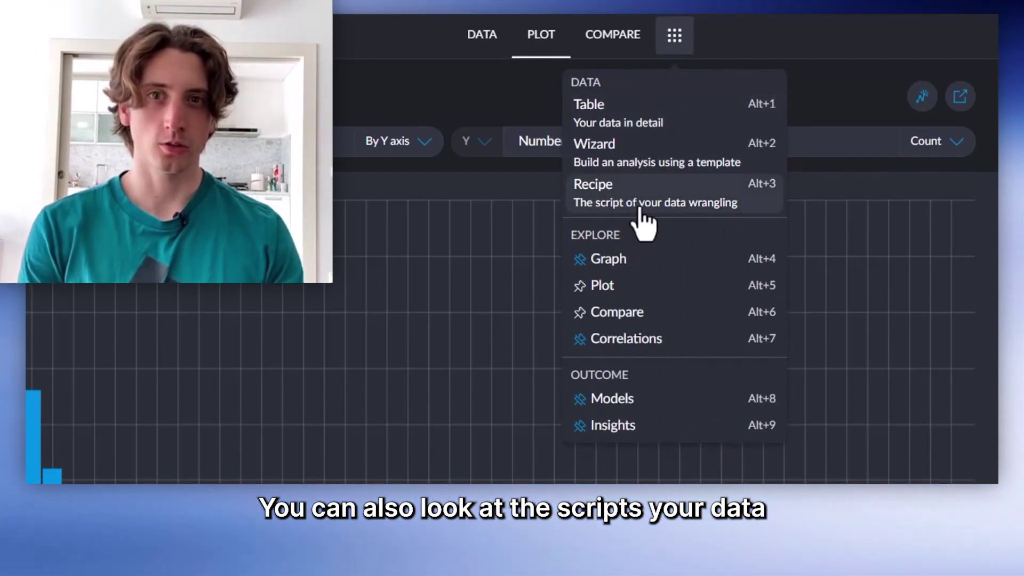
click(580, 259)
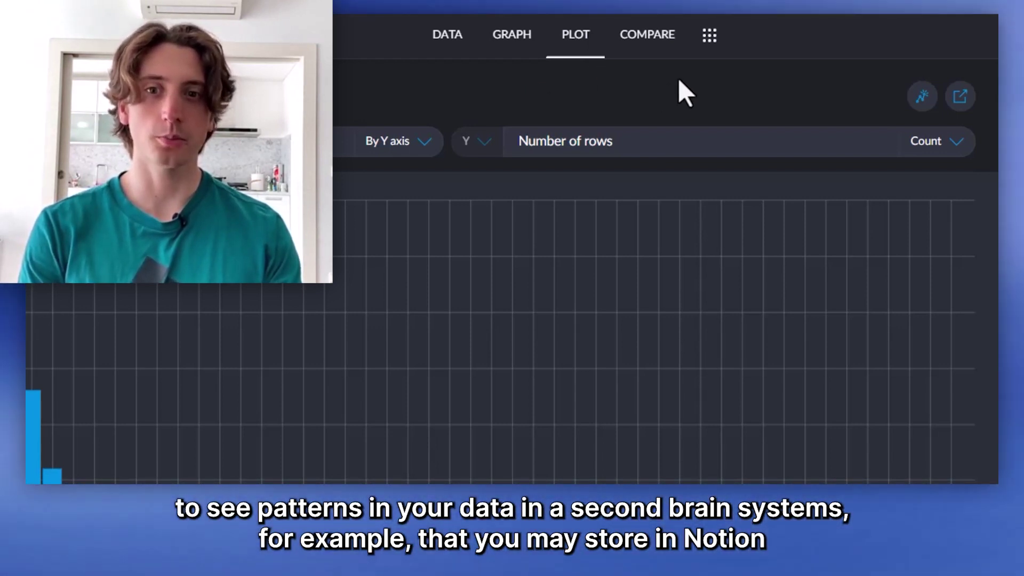
click(709, 38)
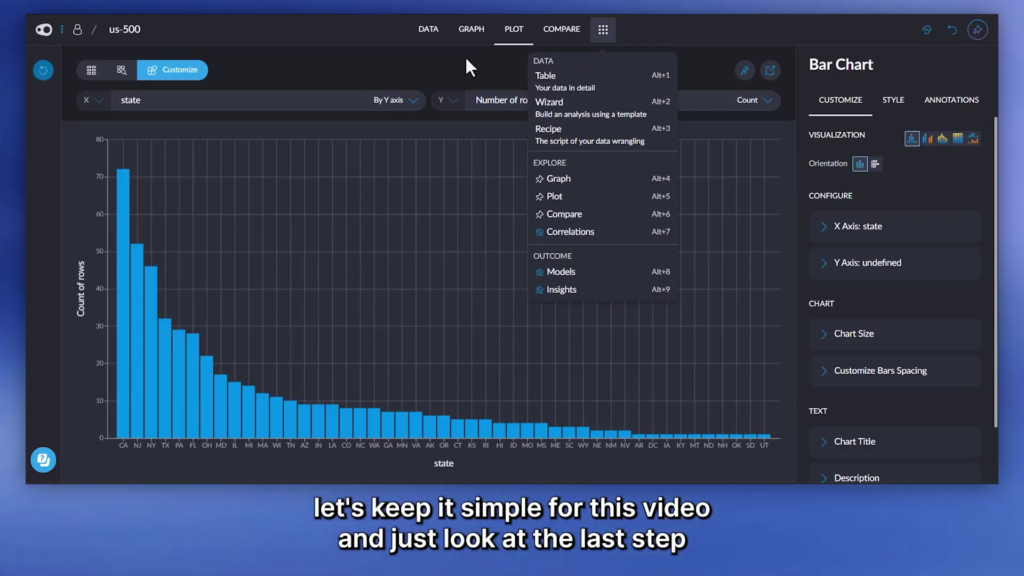
click(464, 57)
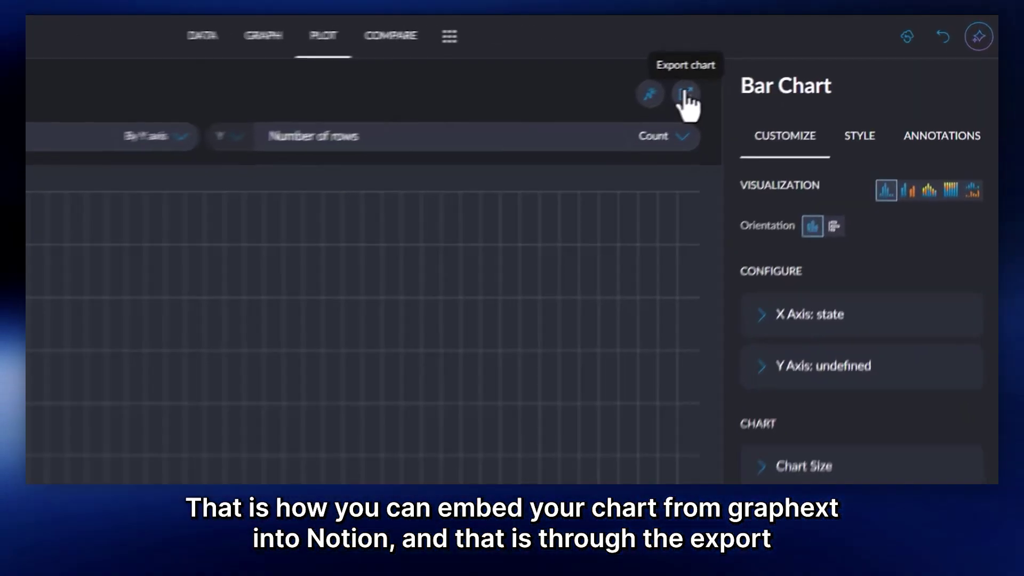
Step: Export the state chart in Embed format, generate its iframe code and copy it
click(676, 97)
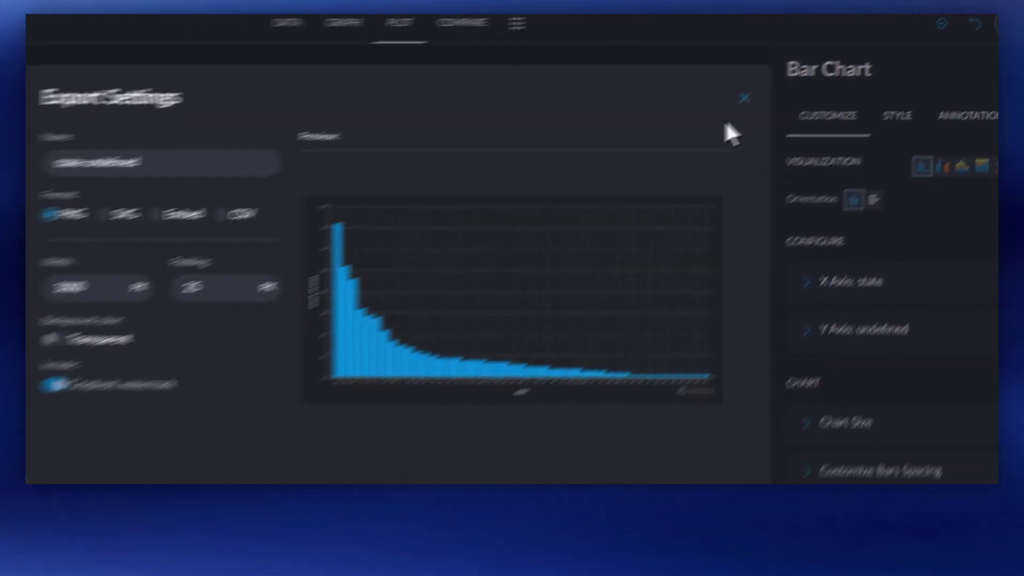
click(292, 175)
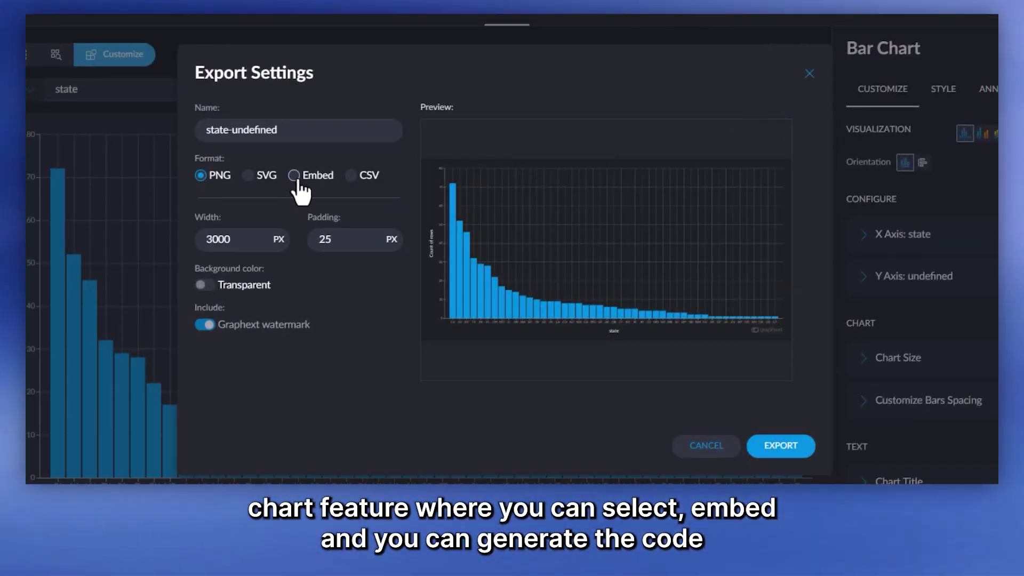
click(774, 447)
click(739, 340)
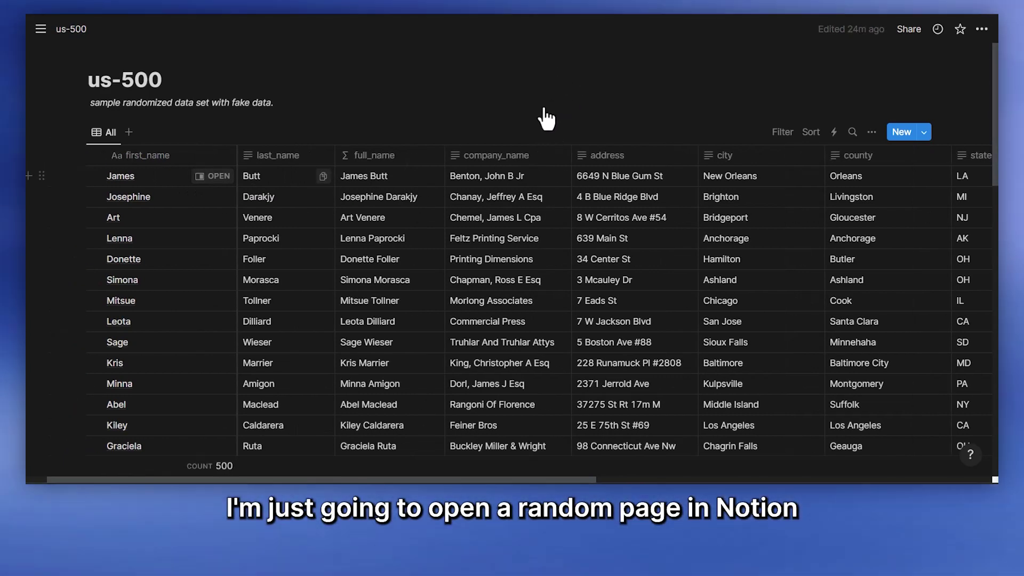
Step: Open a contact's record as a full page and embed the copied Graphext chart iframe at the bottom
click(531, 175)
key(ctrl+Return)
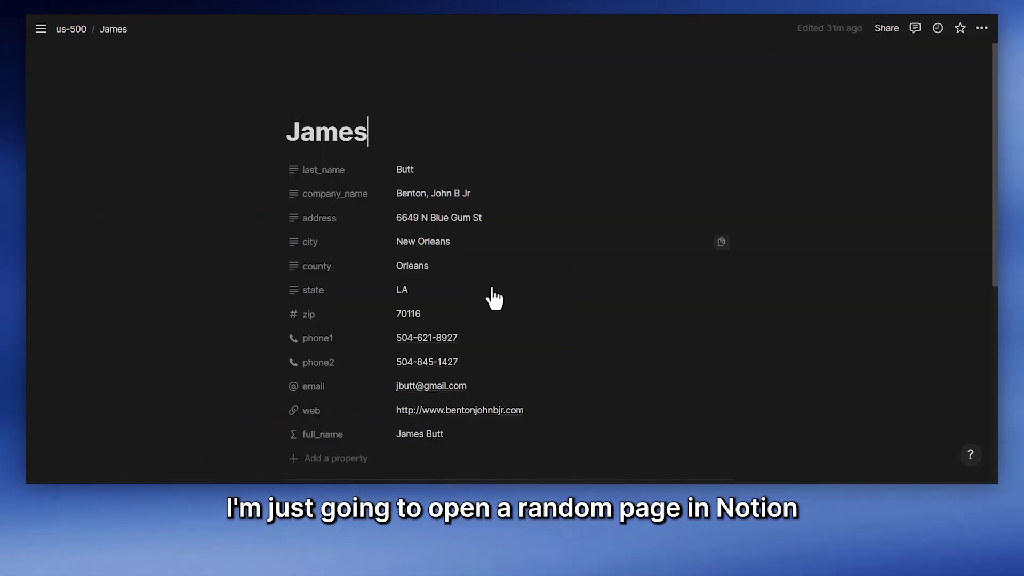
scroll(487, 297, down, 5)
key(Return)
text(/embed)
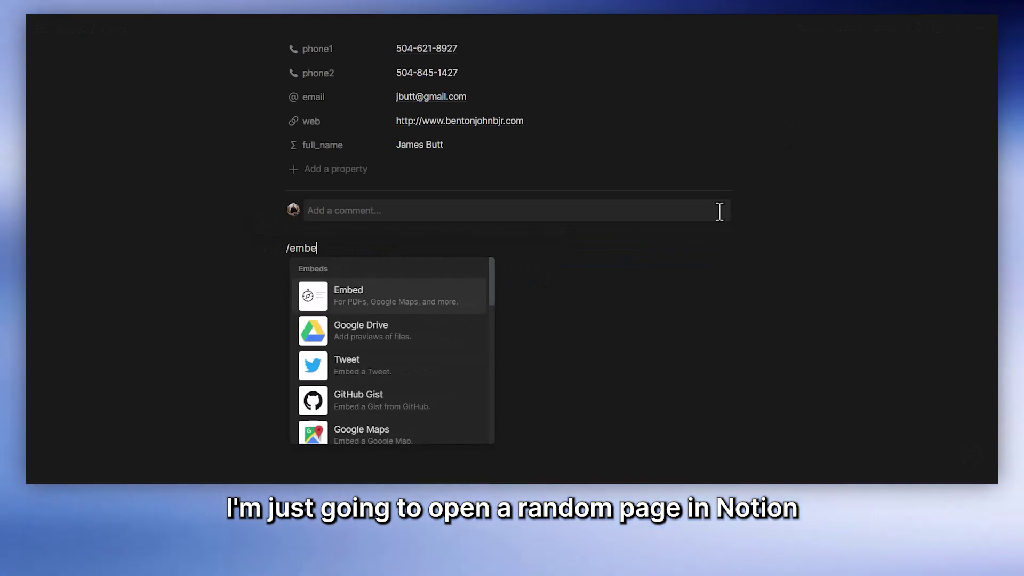
key(Return)
key(ctrl+v)
click(530, 347)
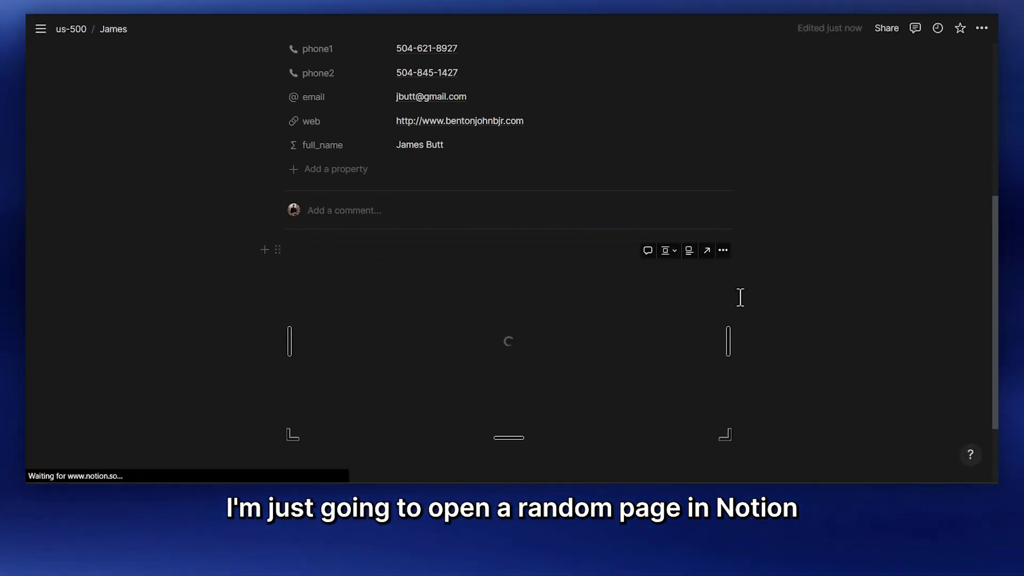
Step: Lock the contact's page against edits
scroll(740, 297, down, 2)
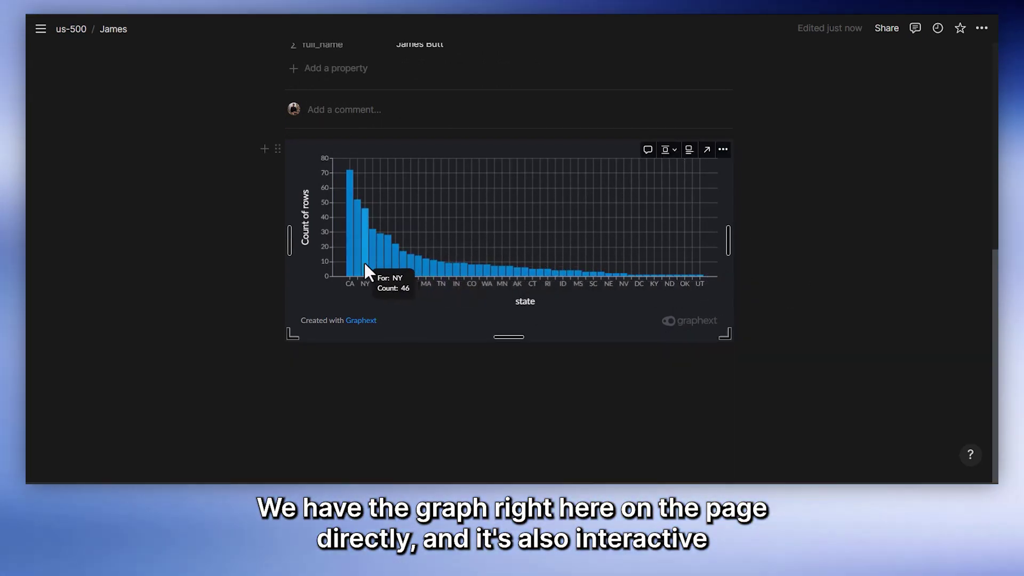
click(982, 29)
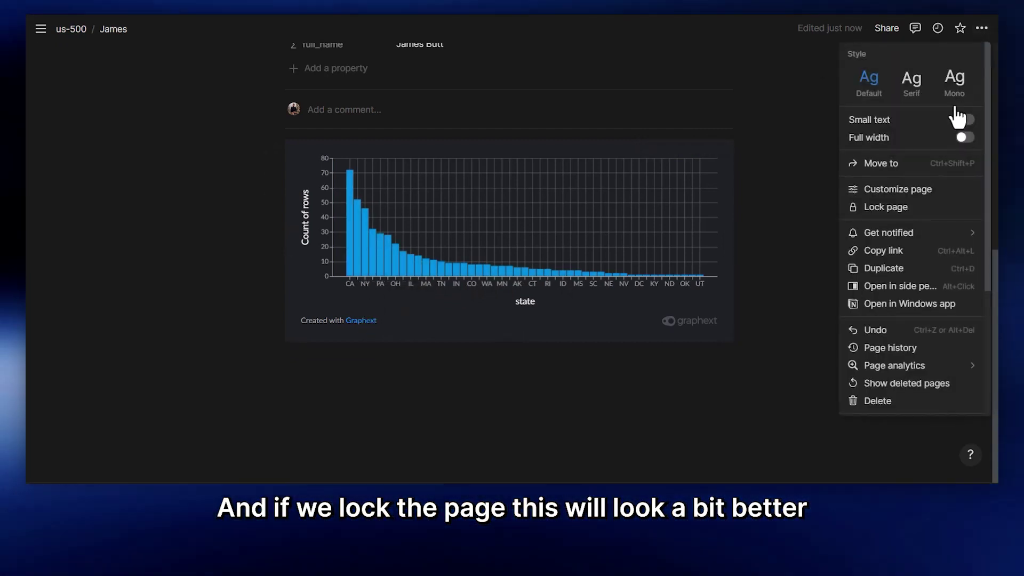
click(906, 206)
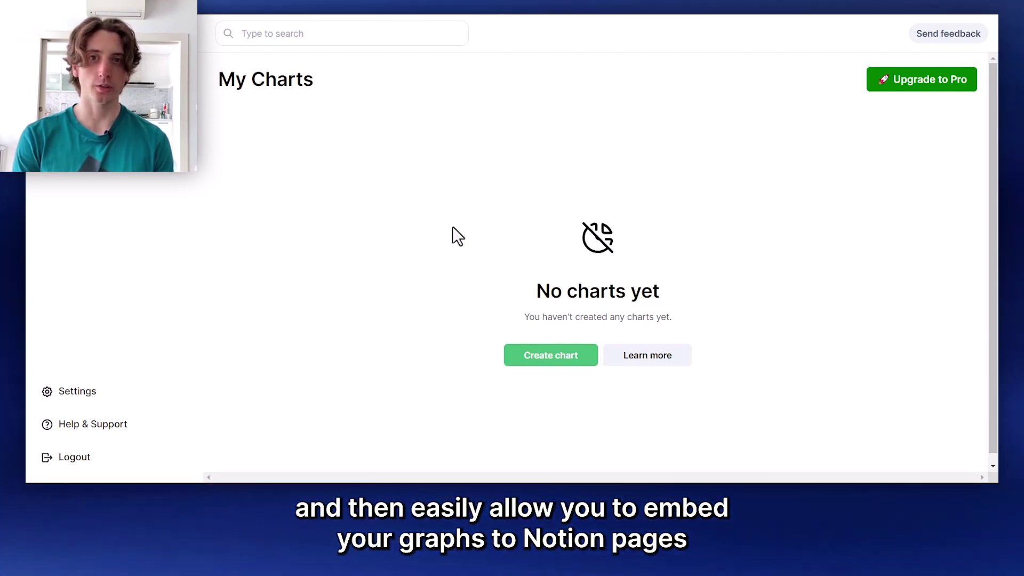
Step: Start a new horizontal bar chart using the us-500 Notion database as its source
click(527, 356)
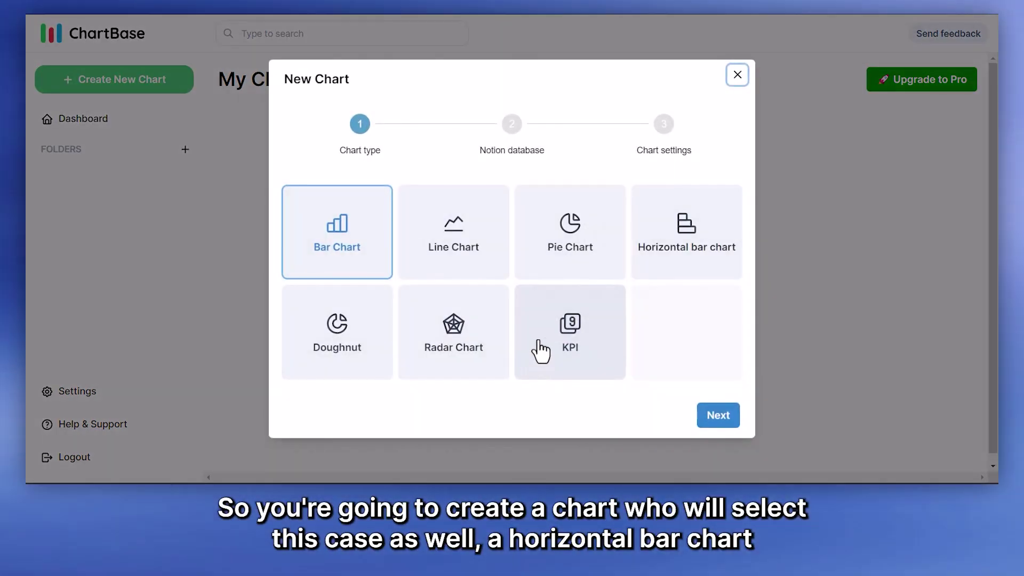
click(669, 250)
click(717, 415)
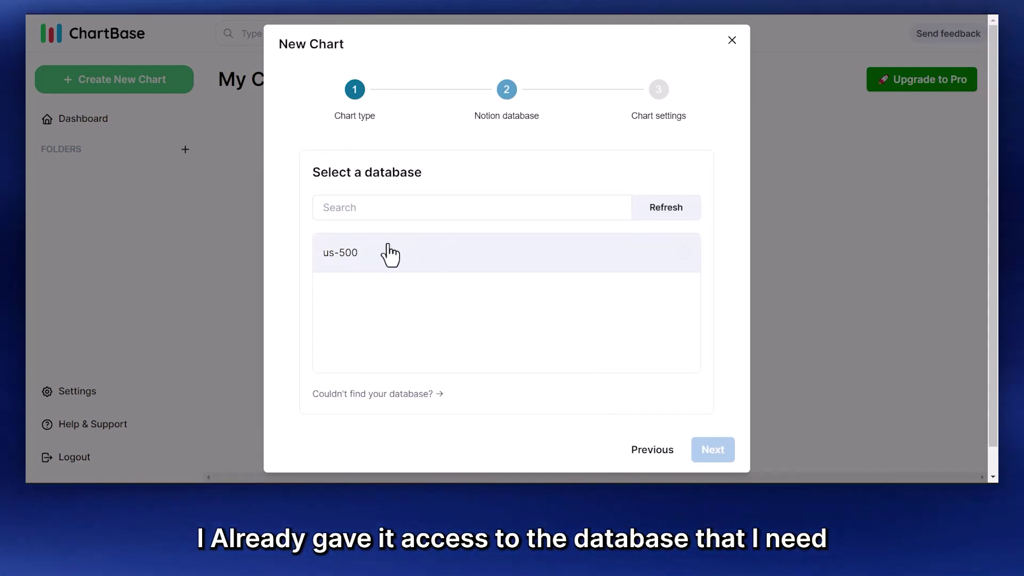
click(365, 250)
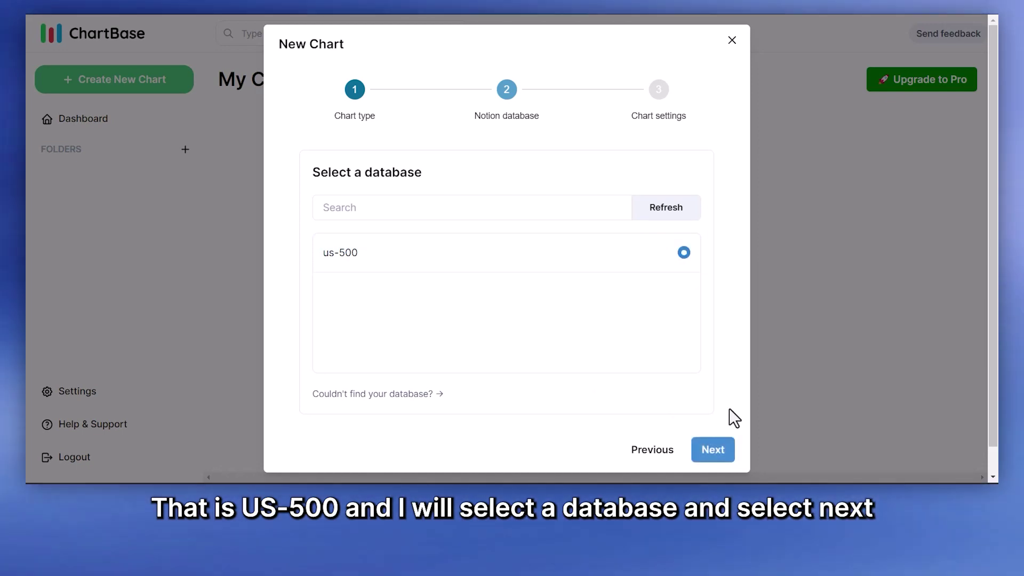
click(712, 450)
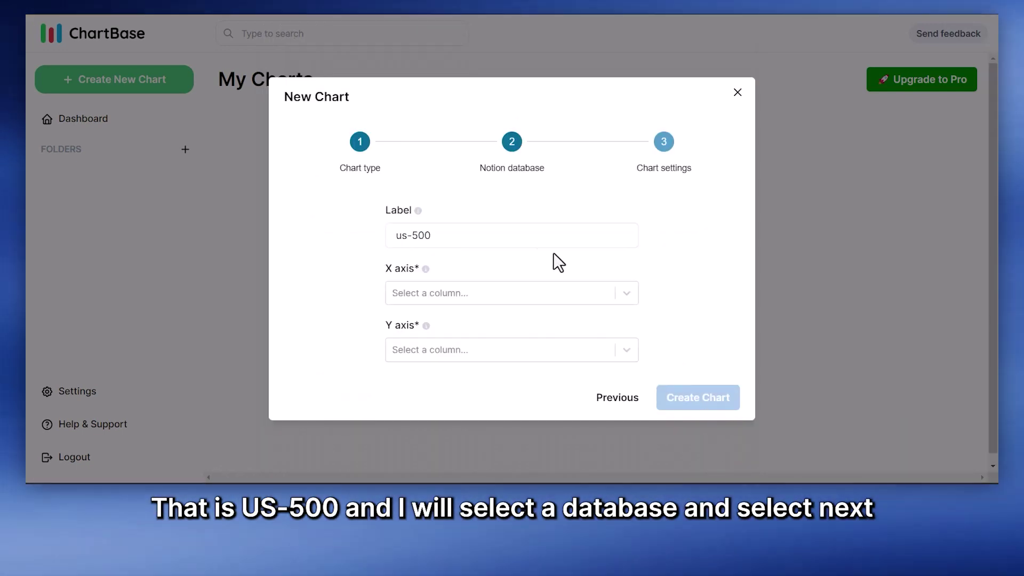
Step: Set the X axis to state and the Y axis to full_name, then create the chart
click(423, 232)
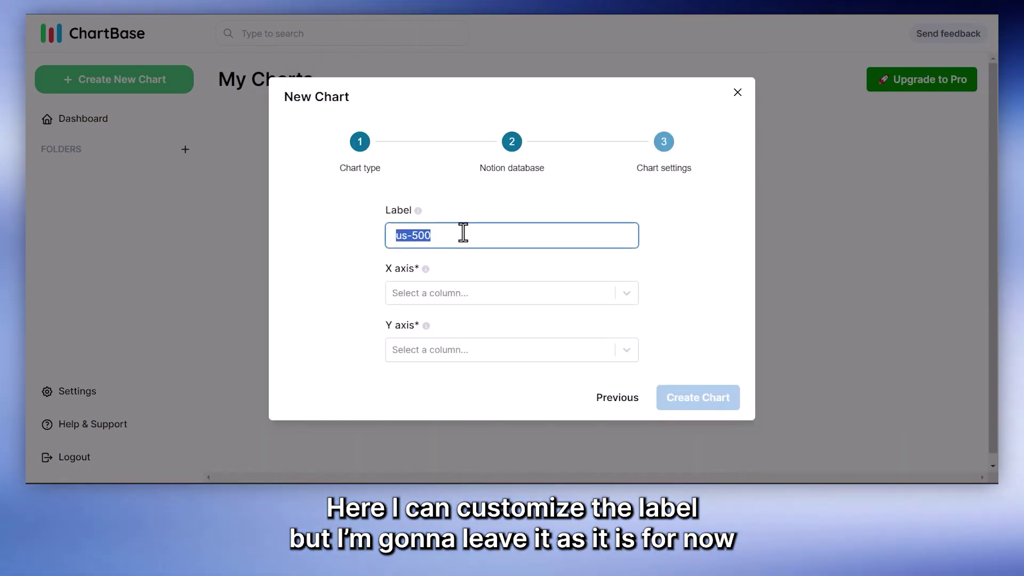
click(621, 294)
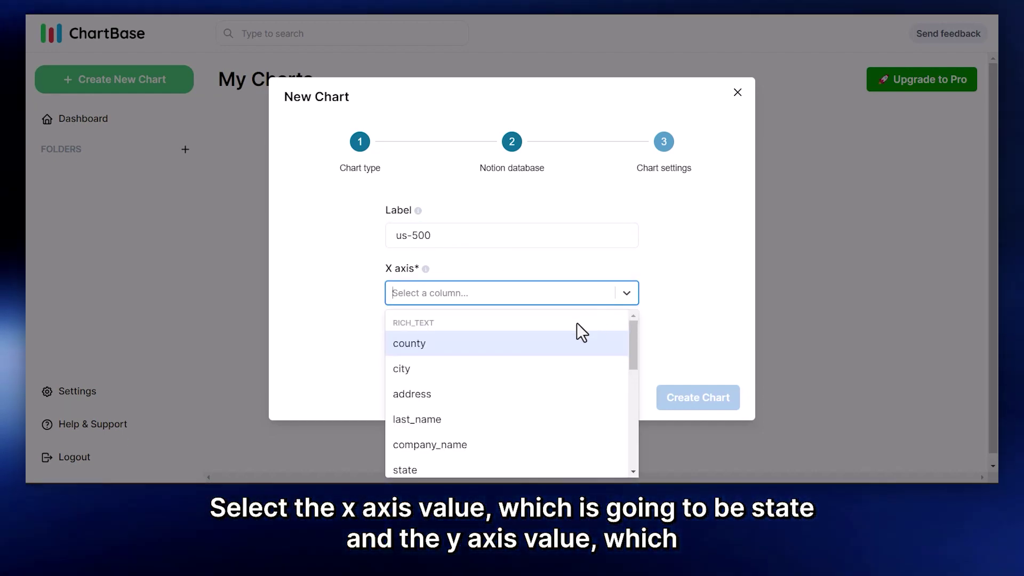
scroll(458, 384, down, 2)
click(446, 405)
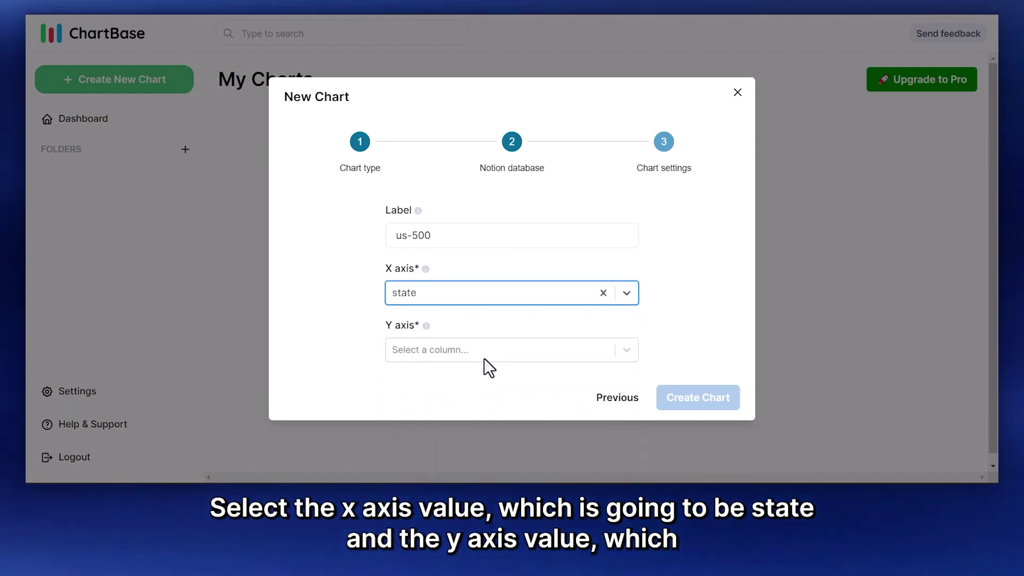
click(482, 352)
scroll(482, 405, down, 1)
scroll(485, 413, down, 1)
click(493, 420)
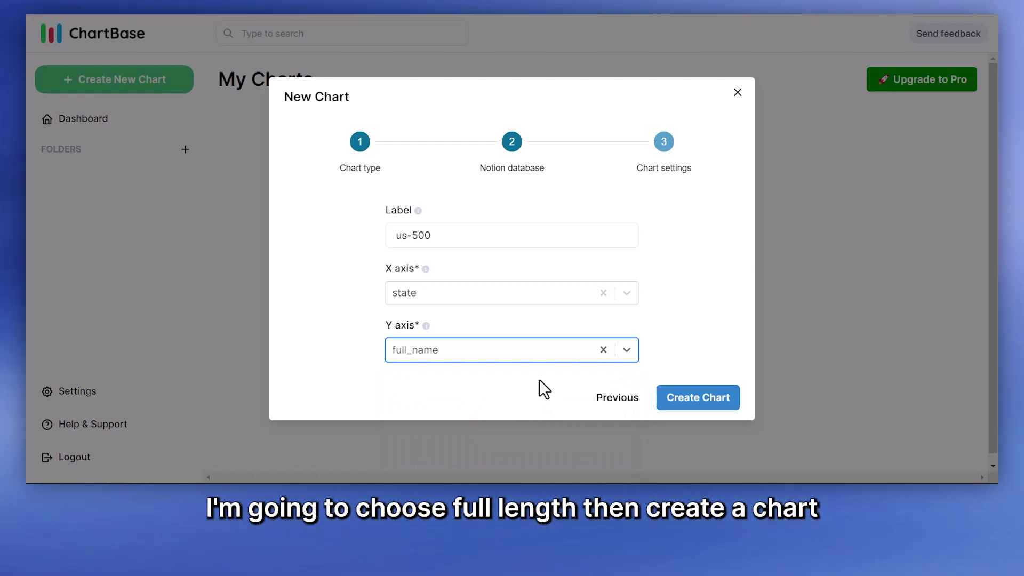
click(673, 399)
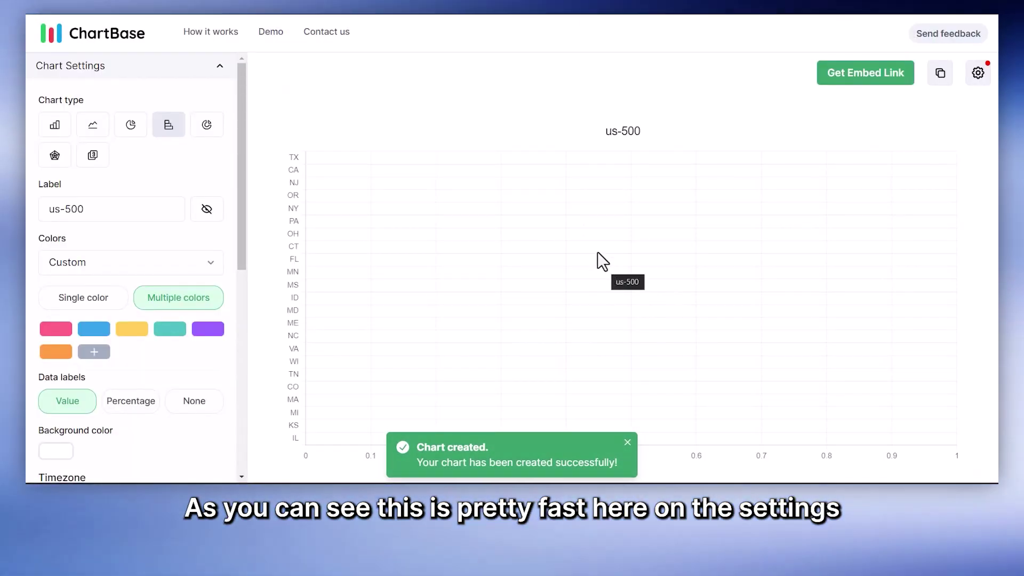
Step: Preview all 500 results and set the Y axis to a reversed Number Count aggregation
click(977, 73)
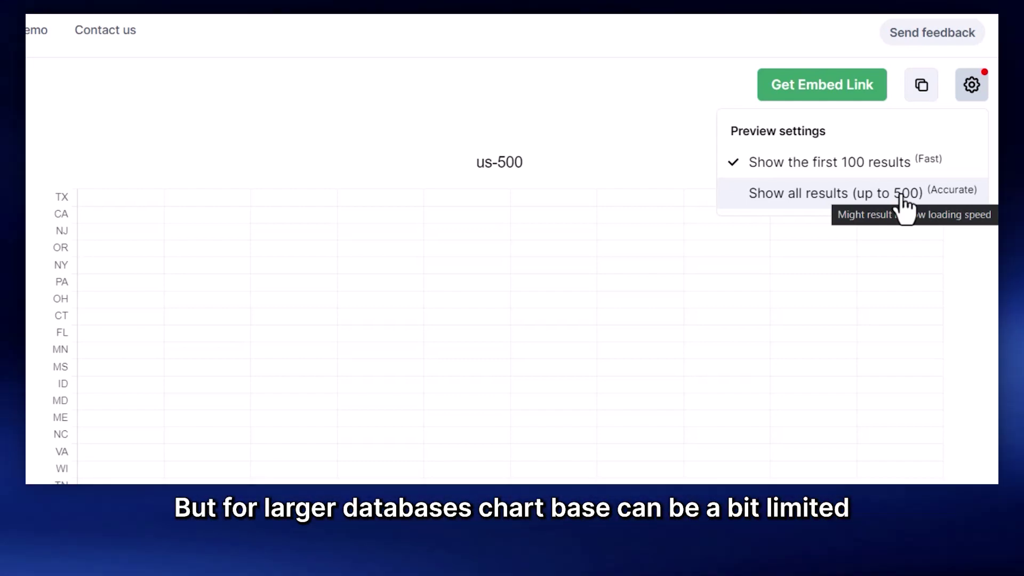
click(901, 198)
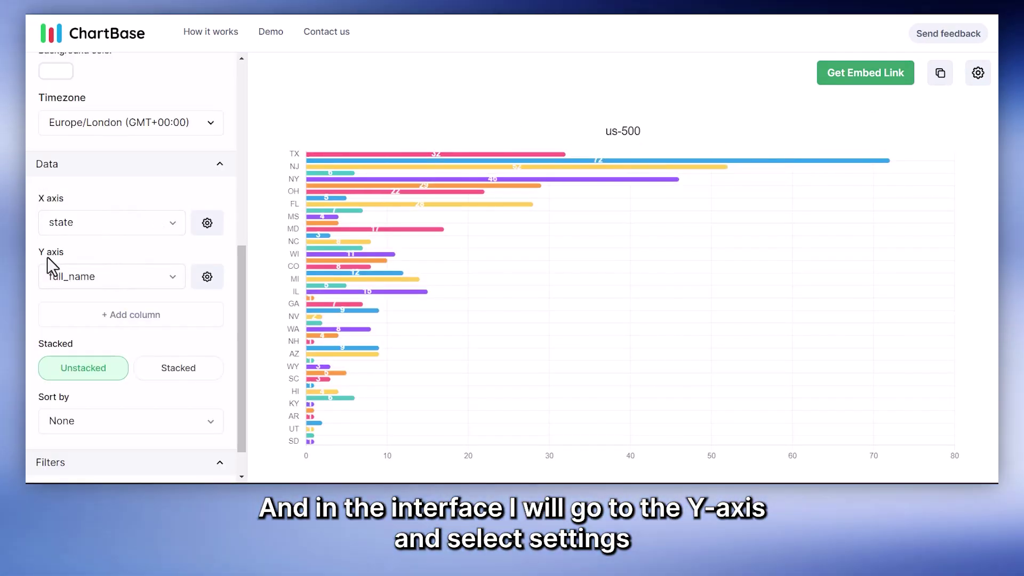
click(207, 276)
click(448, 205)
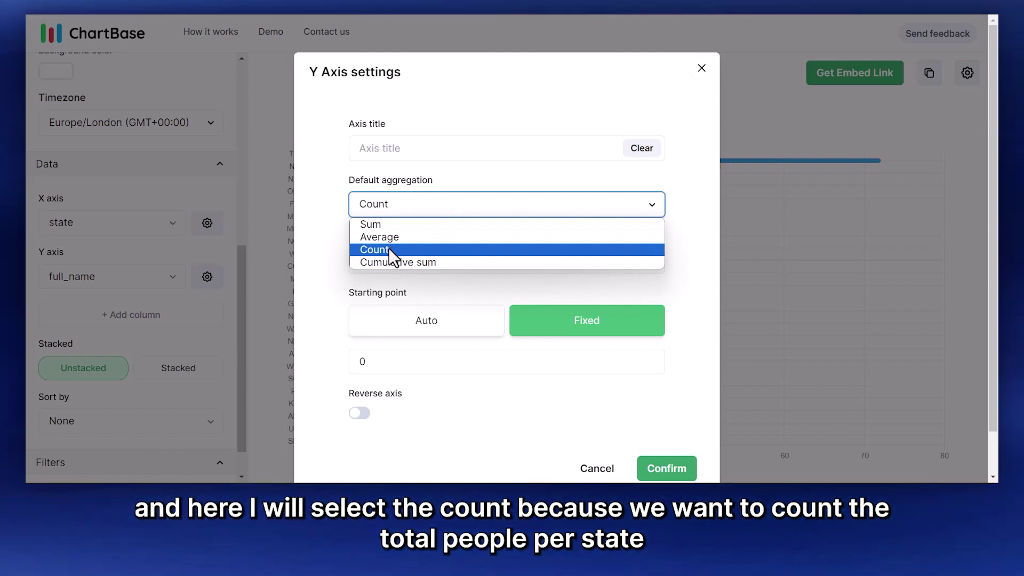
click(388, 249)
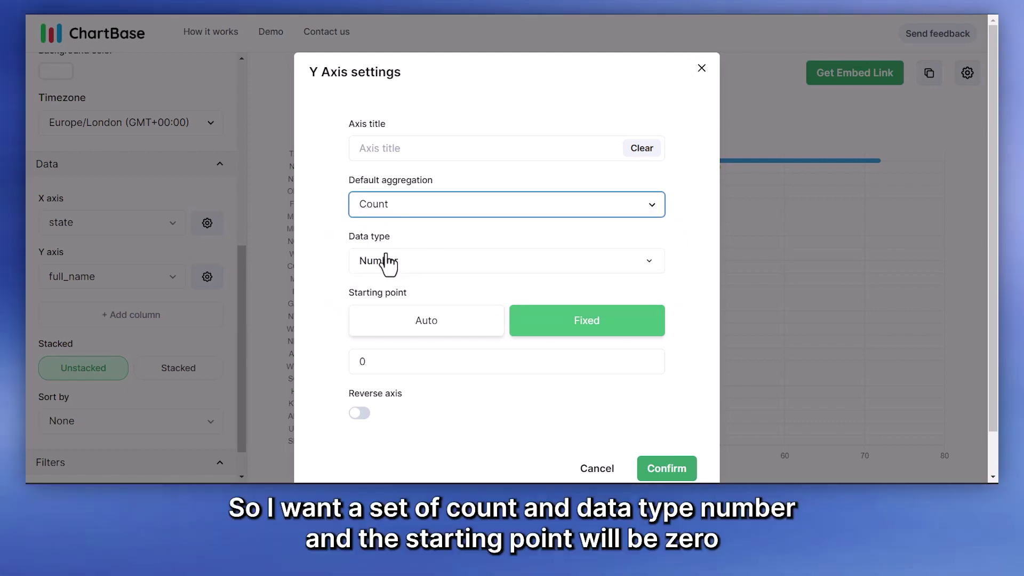
click(403, 261)
click(397, 291)
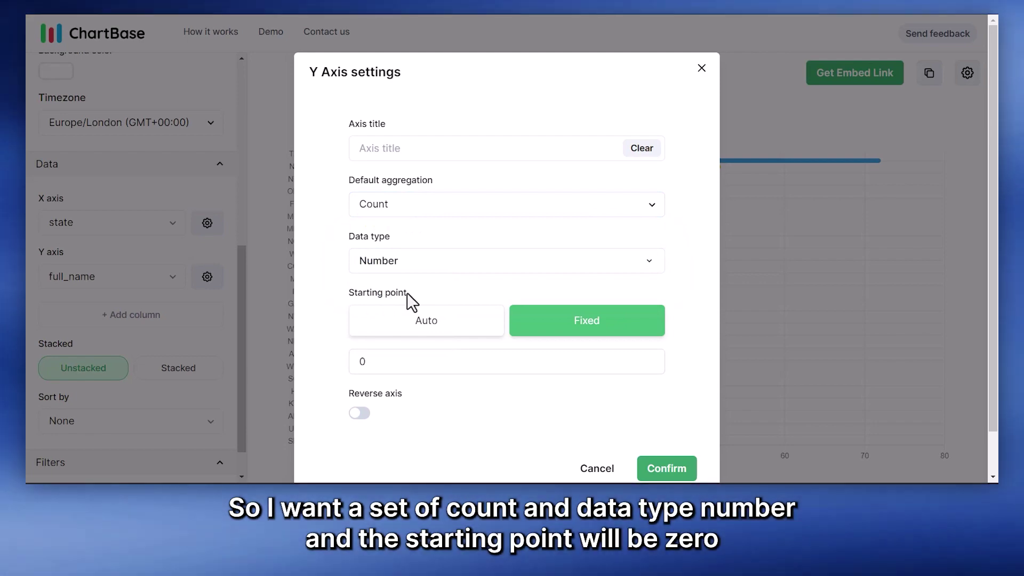
scroll(471, 276, down, 1)
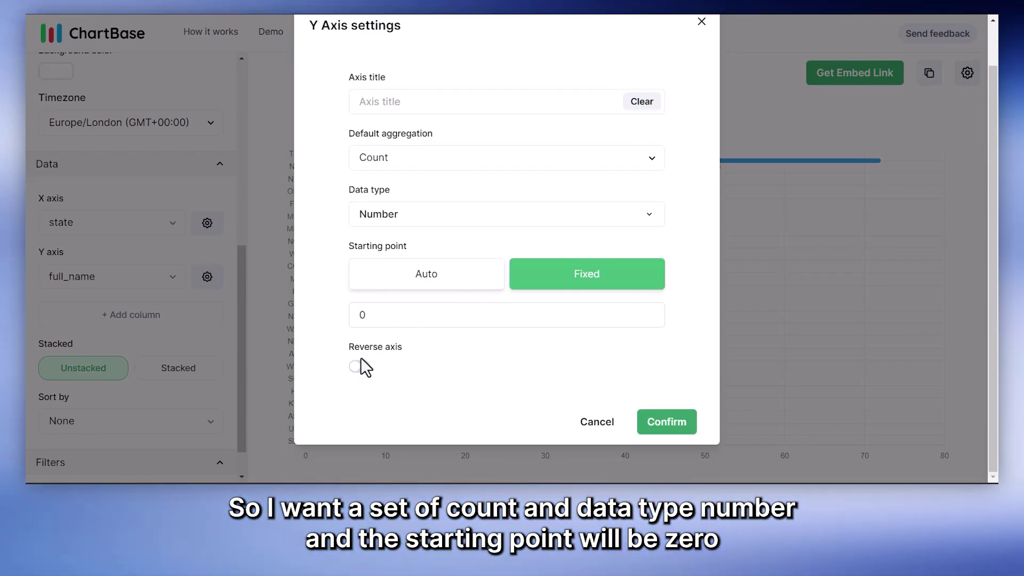
click(360, 366)
click(661, 427)
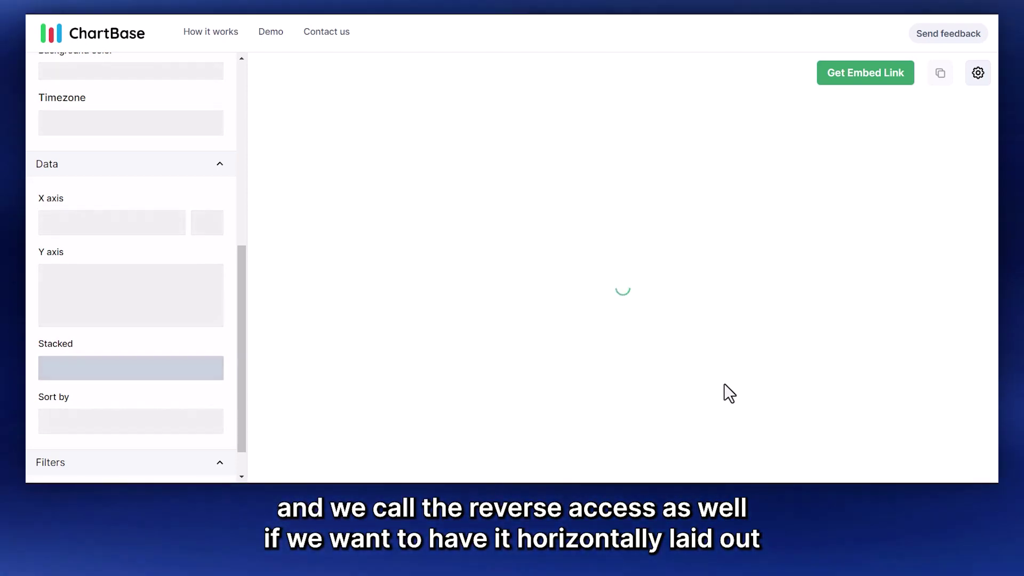
scroll(155, 337, down, 1)
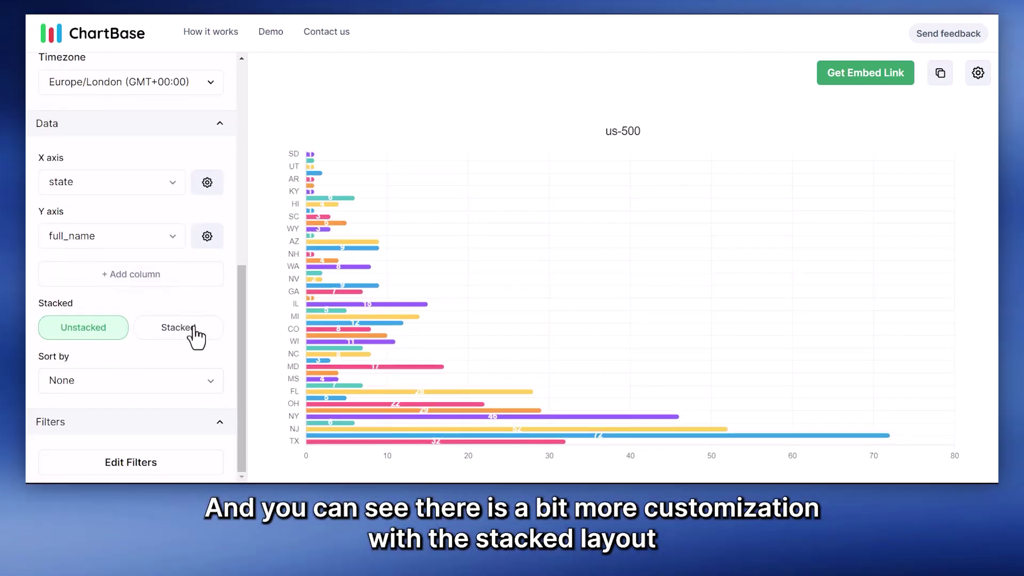
Step: Sort the chart by state, trying the filter editor but leaving no filter applied
click(181, 381)
click(155, 421)
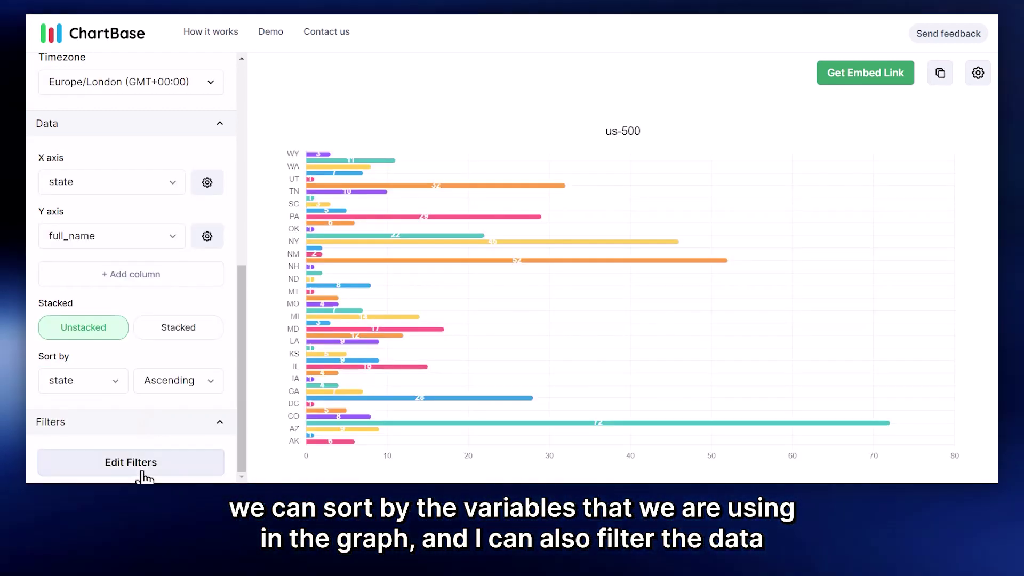
click(153, 462)
click(277, 125)
click(277, 160)
click(422, 132)
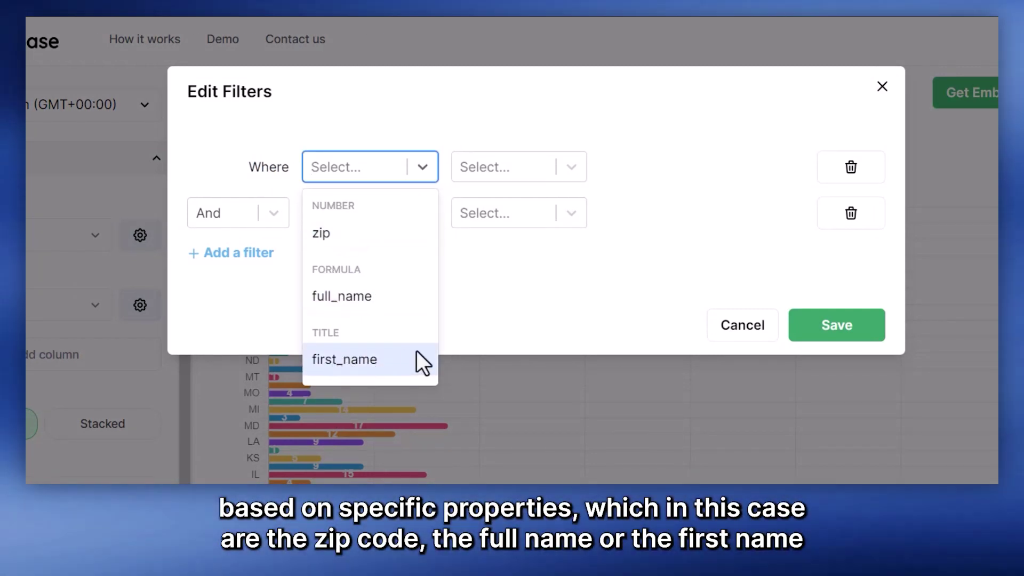
click(538, 256)
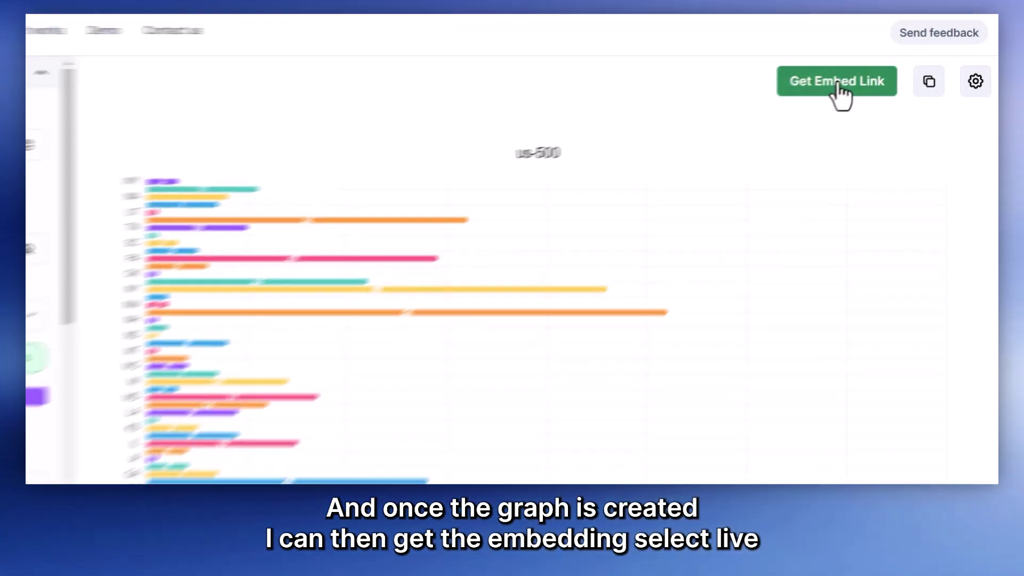
Step: Set the chart's public embed link to Live rather than the cached version
click(865, 73)
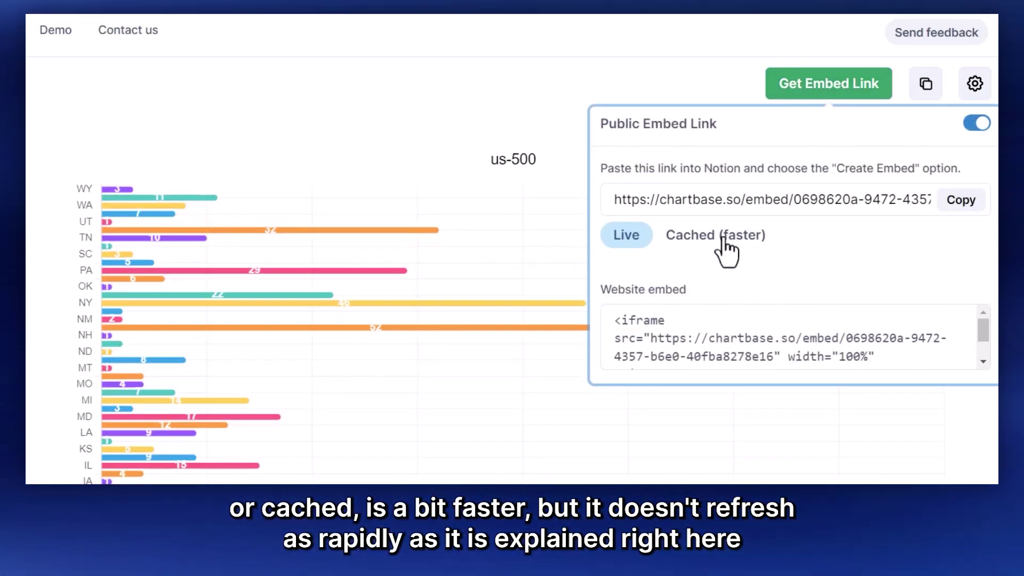
click(725, 237)
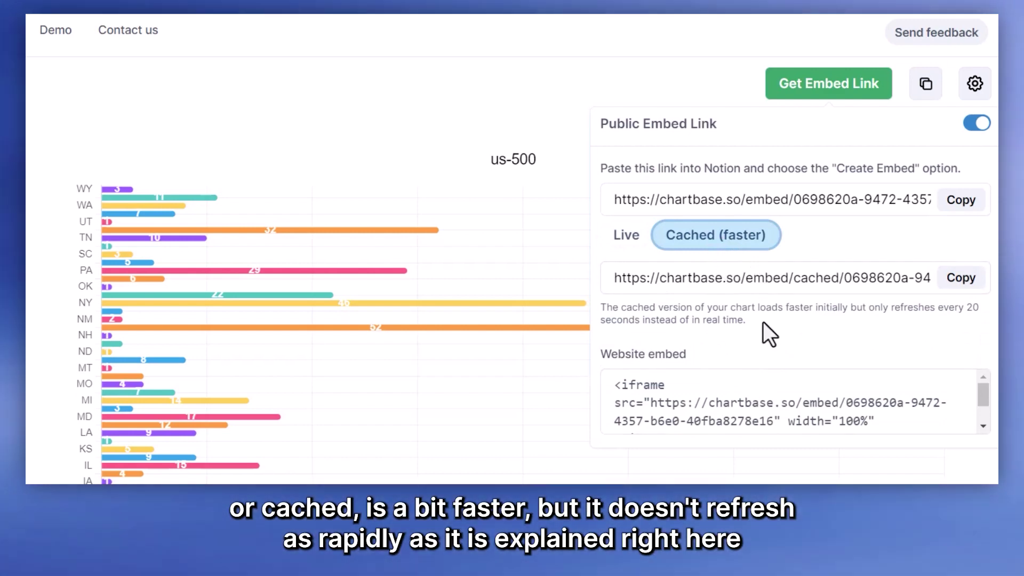
drag(752, 322, 601, 304)
click(733, 308)
click(635, 237)
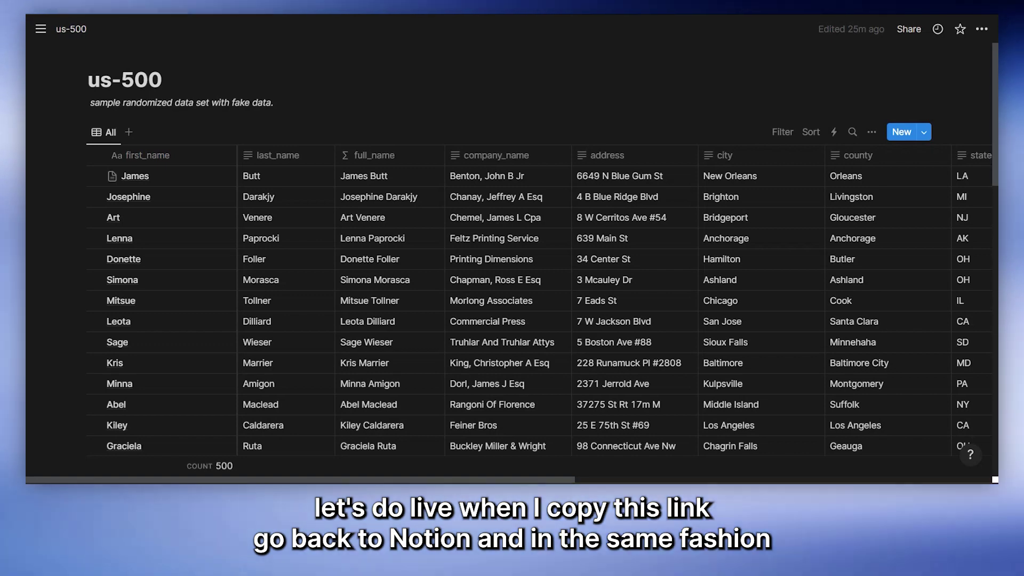
Step: Embed the ChartBase chart link below the Graphext chart on the first contact's page
click(210, 176)
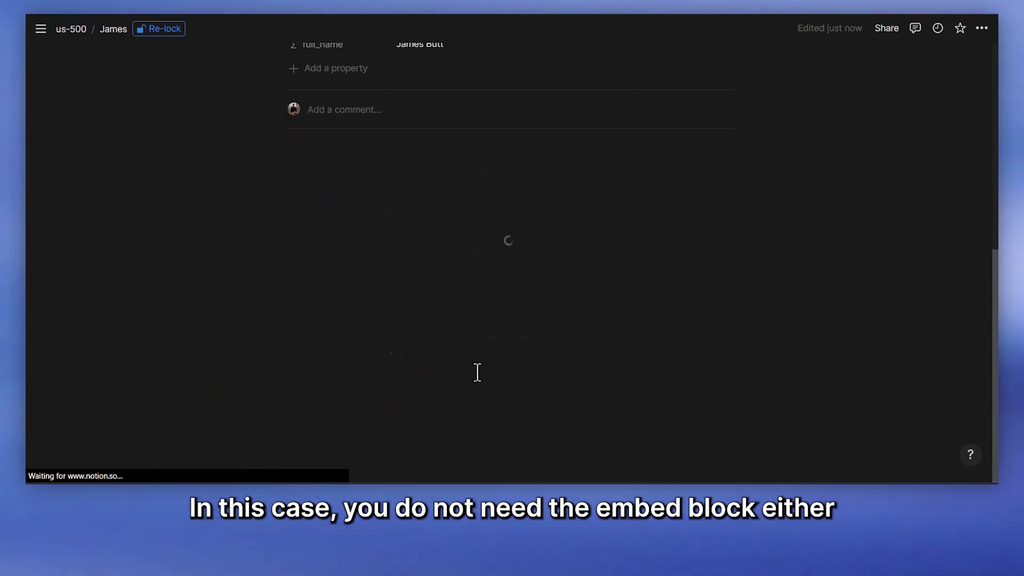
click(476, 371)
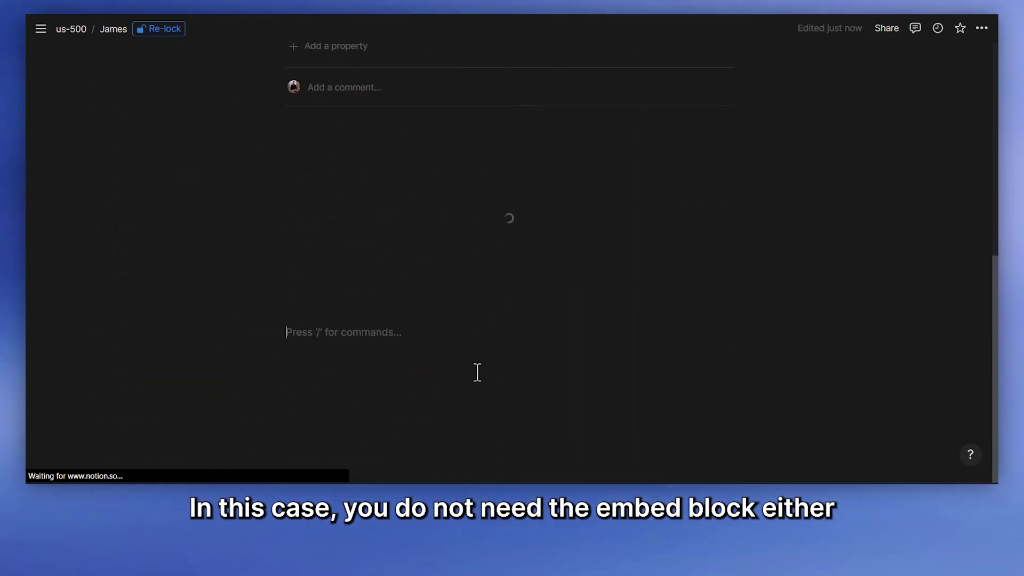
text(https://chartbase.so/embed/0698620a-9472-4357-b6e0-40fba8278e16)
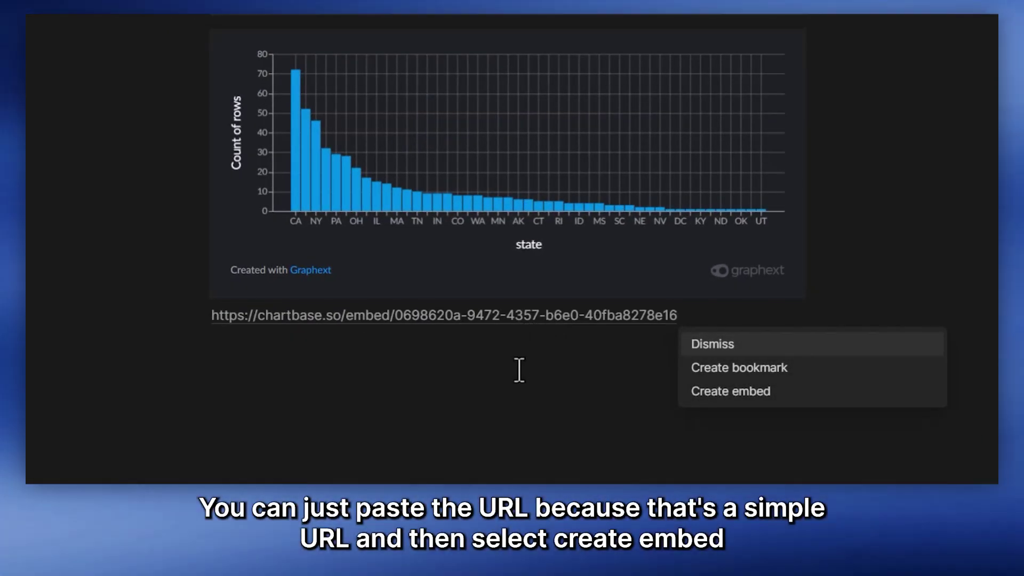
click(735, 389)
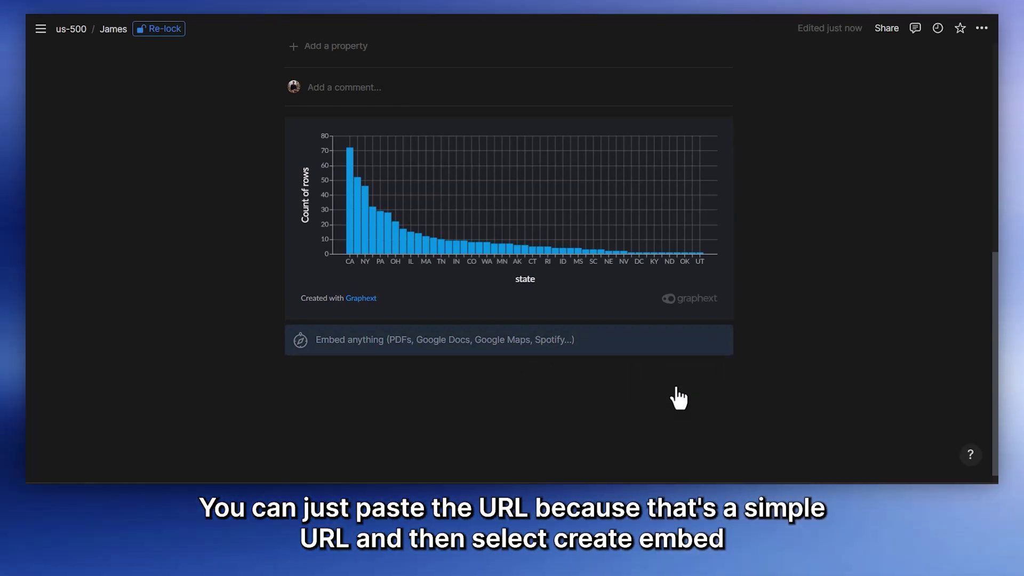
Step: Widen the embedded us-500 chart and re-lock the page
scroll(779, 252, down, 3)
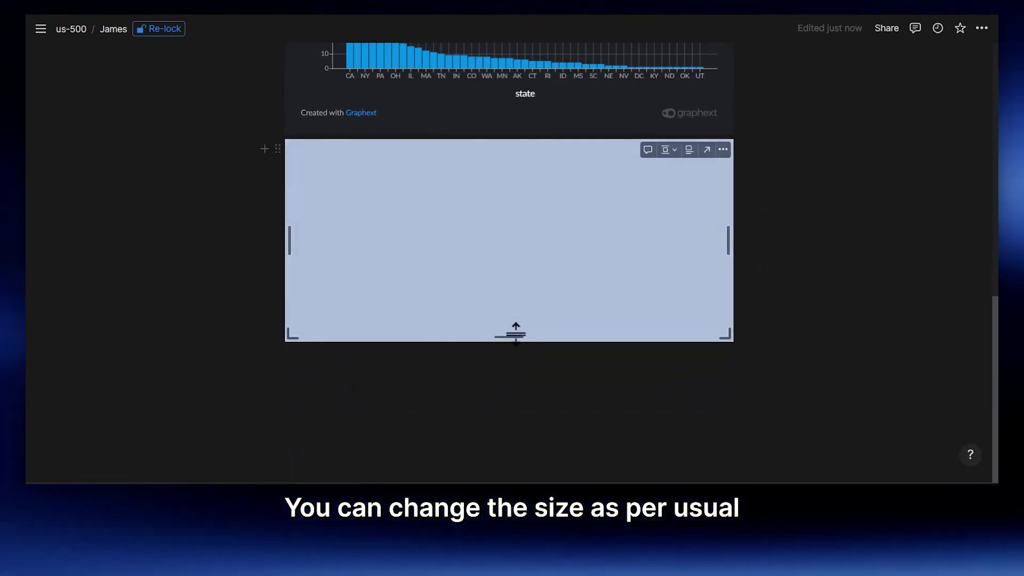
drag(730, 240, 818, 320)
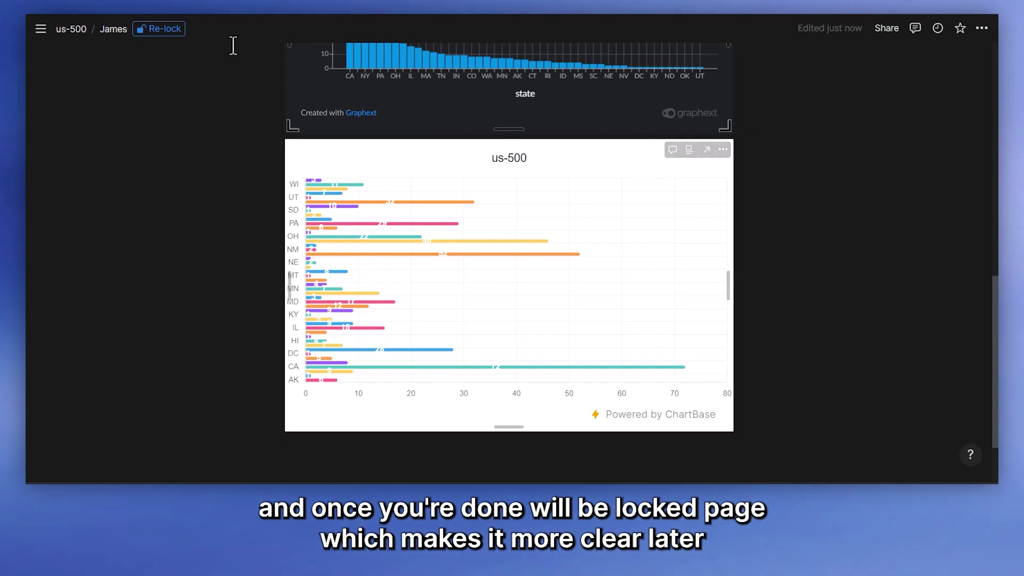
click(159, 28)
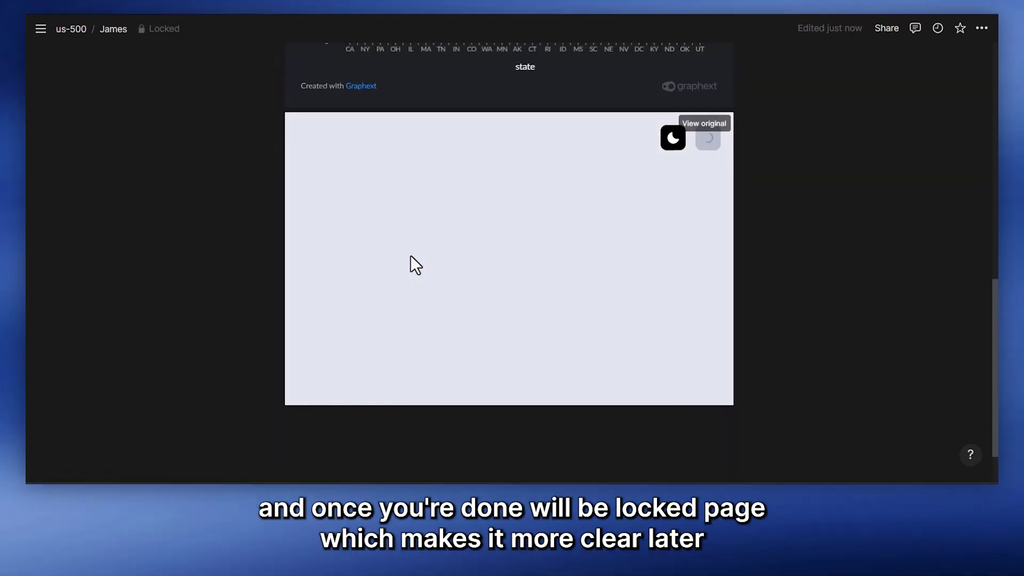
scroll(439, 222, up, 3)
scroll(533, 224, down, 3)
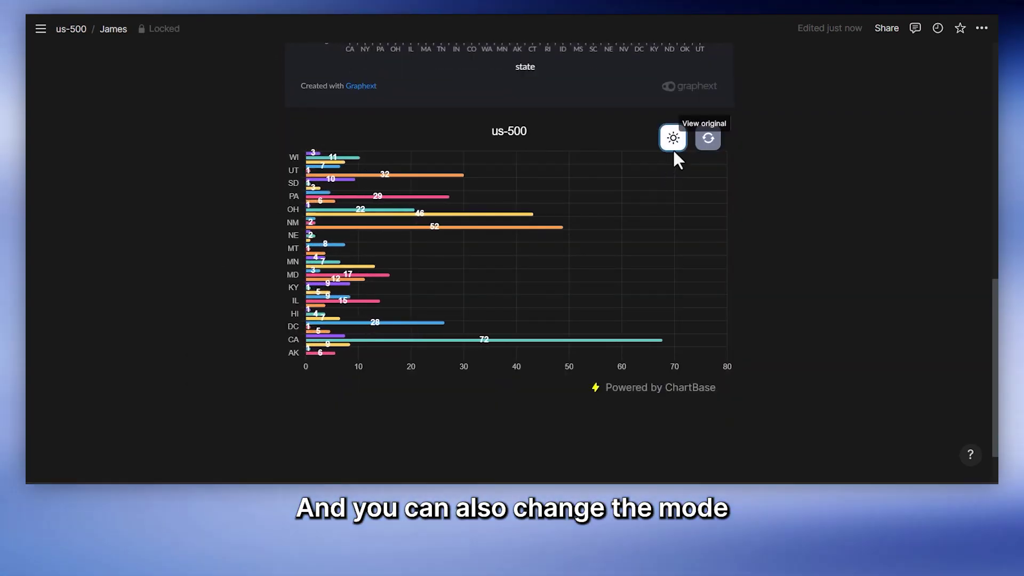
scroll(613, 212, up, 2)
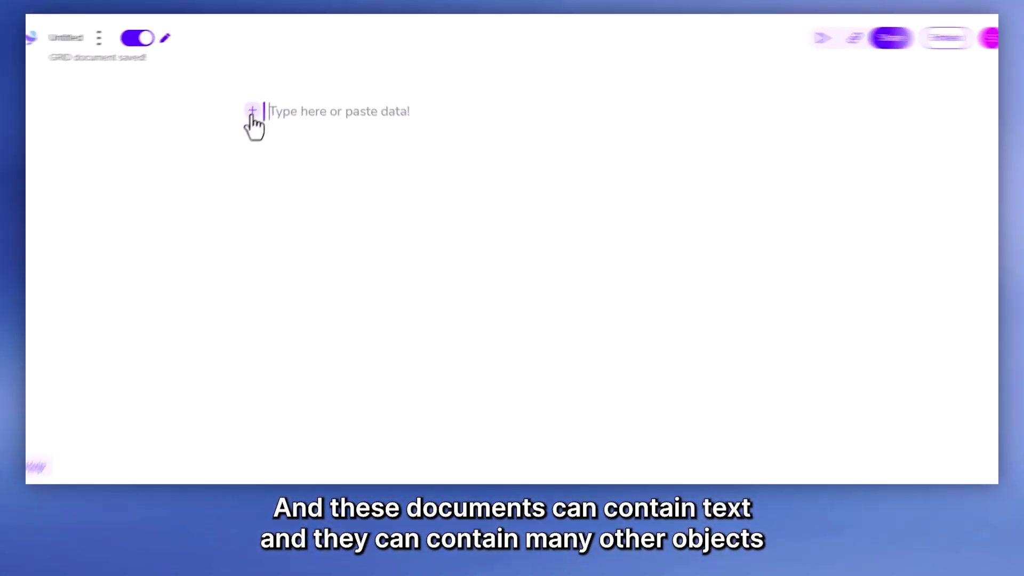
click(252, 111)
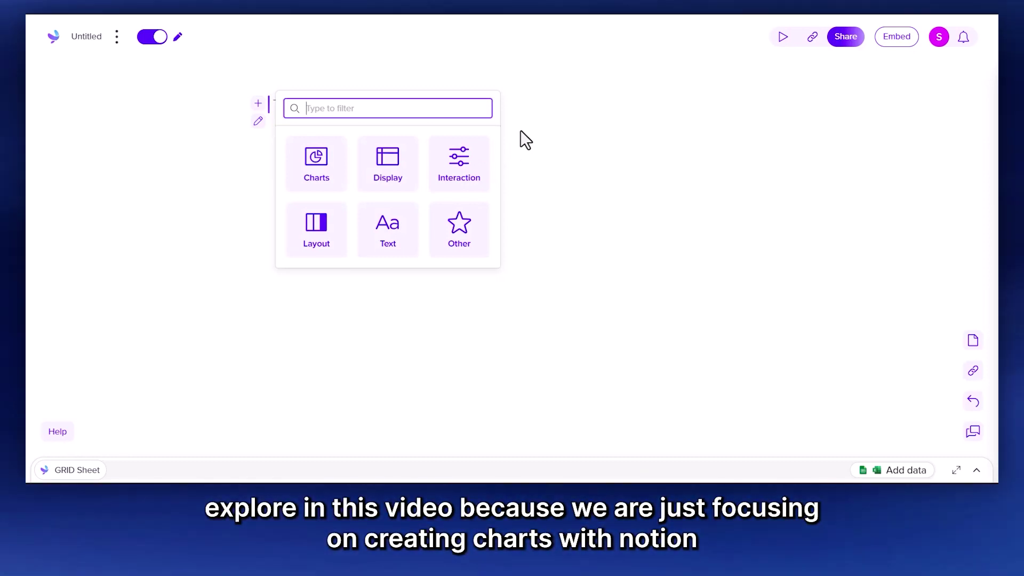
click(517, 110)
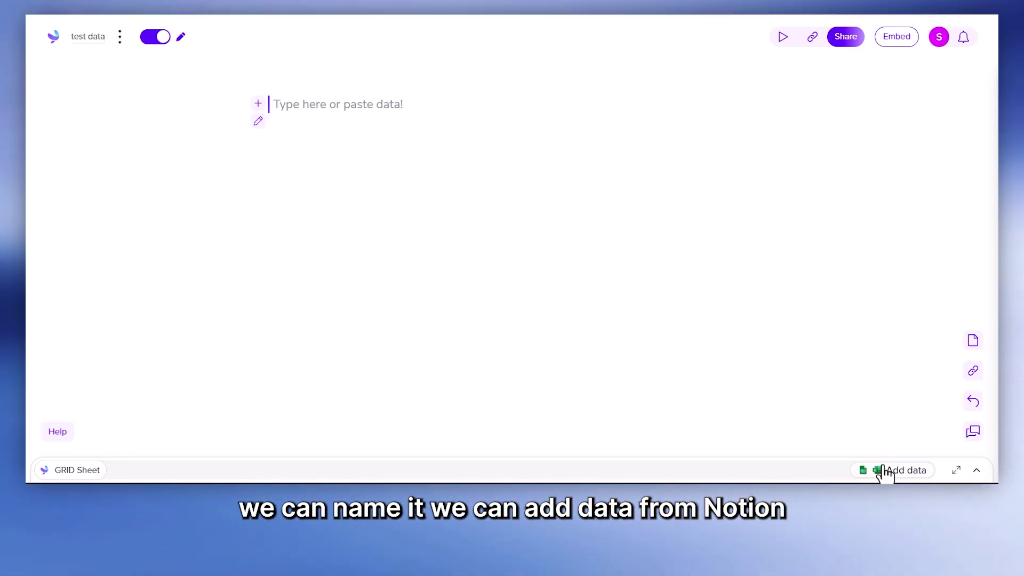
Step: Add the Notion us-500 database as the sheet's data source
click(885, 472)
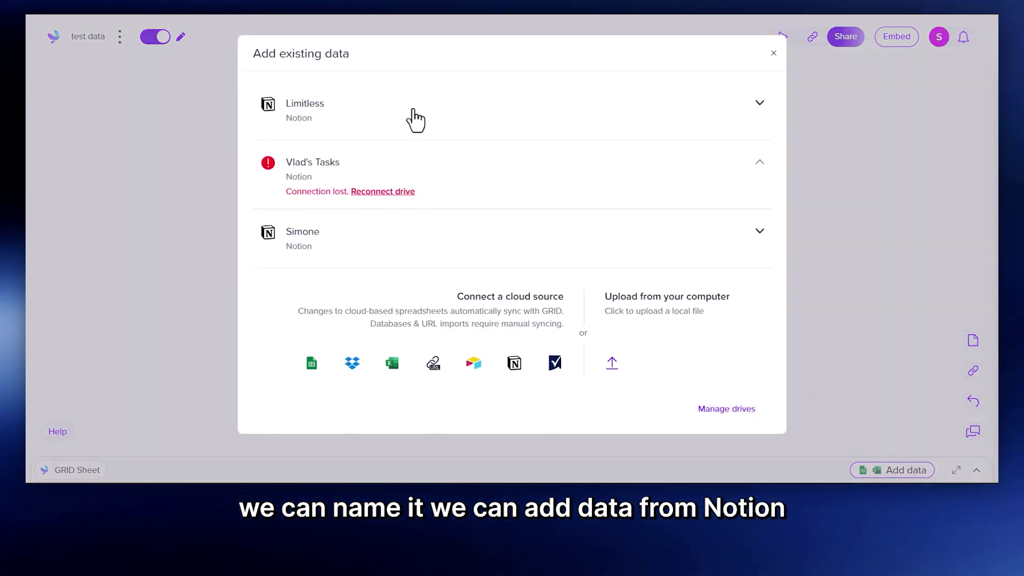
click(514, 363)
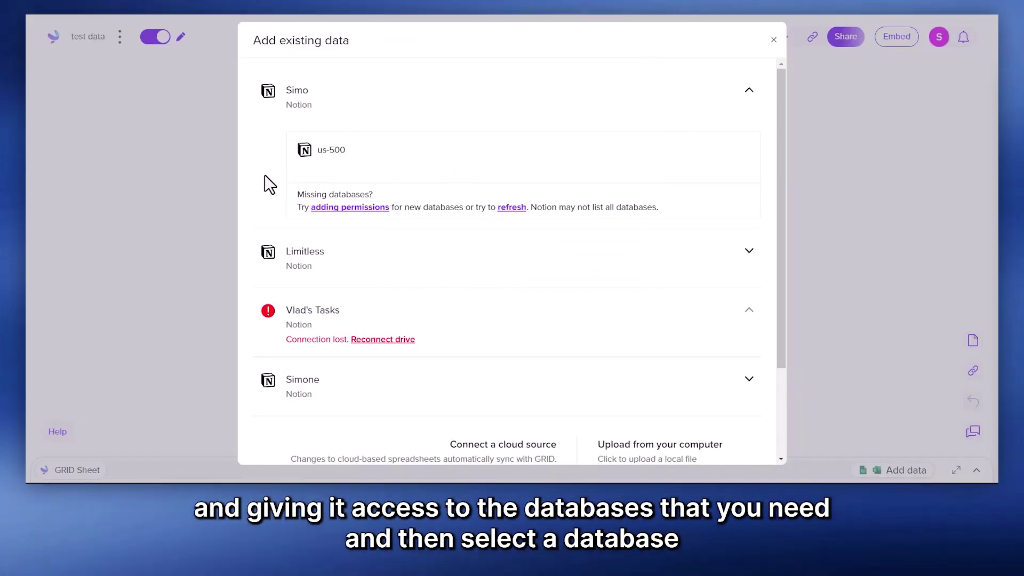
click(333, 150)
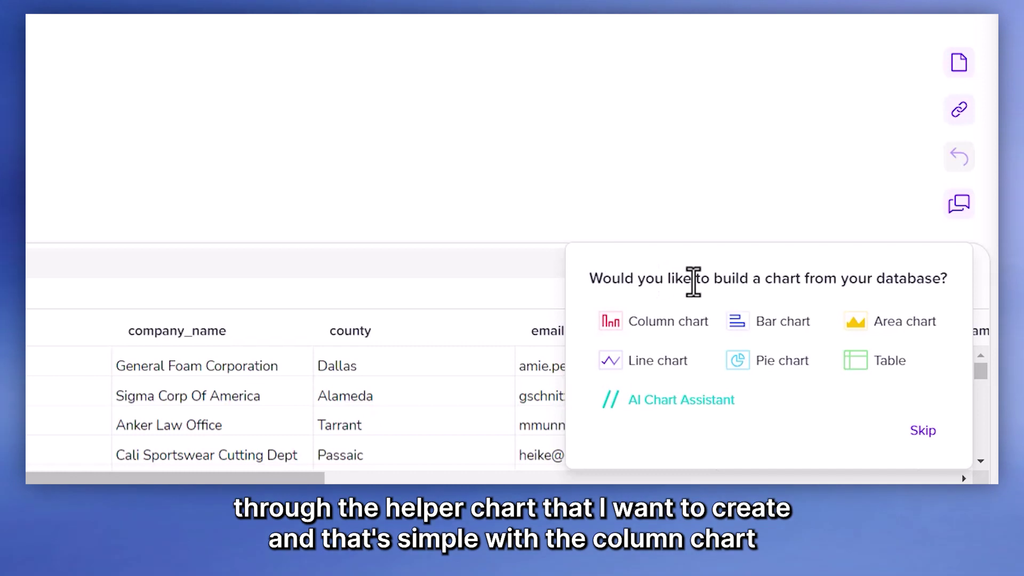
Step: Create a column chart with state on the X axis and a count of full_name on the Y axis
click(672, 323)
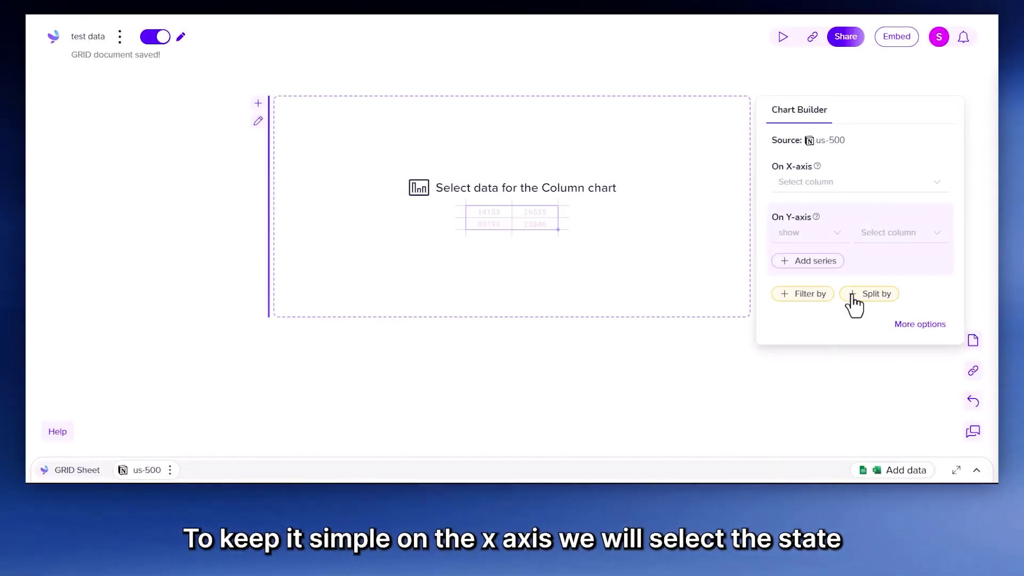
click(936, 182)
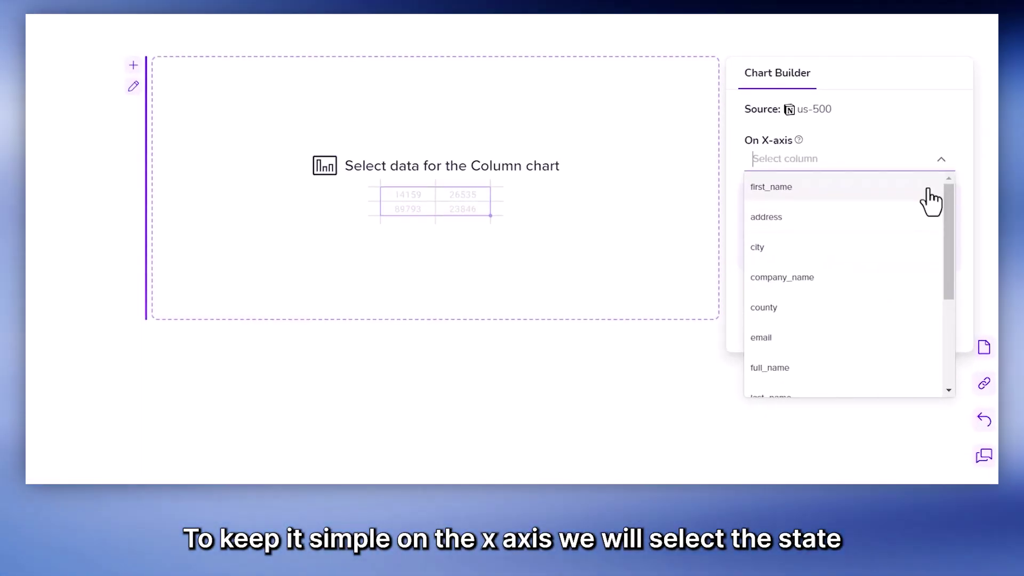
scroll(875, 299, down, 4)
click(821, 322)
click(826, 229)
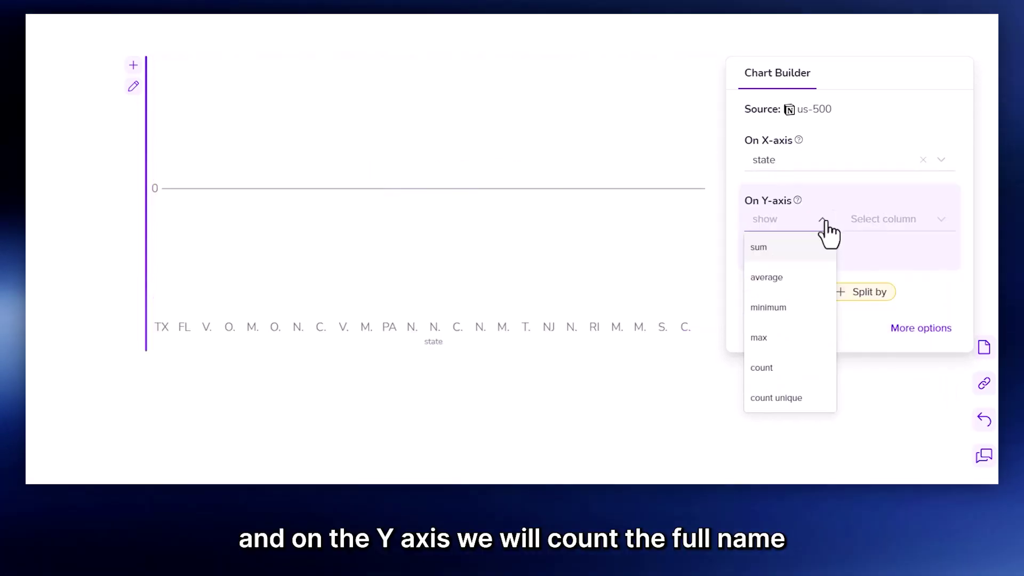
click(778, 368)
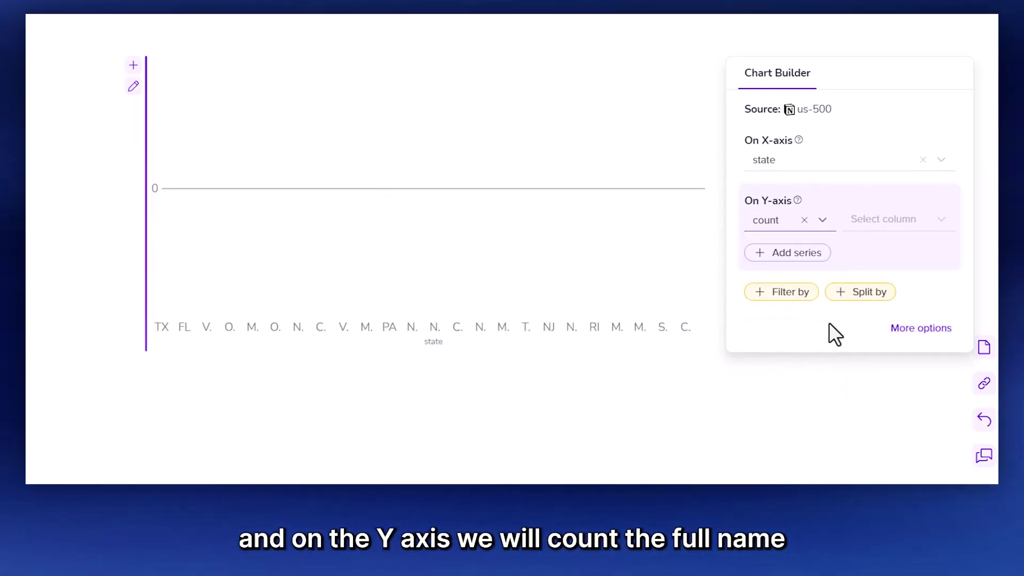
scroll(888, 329, down, 3)
click(885, 279)
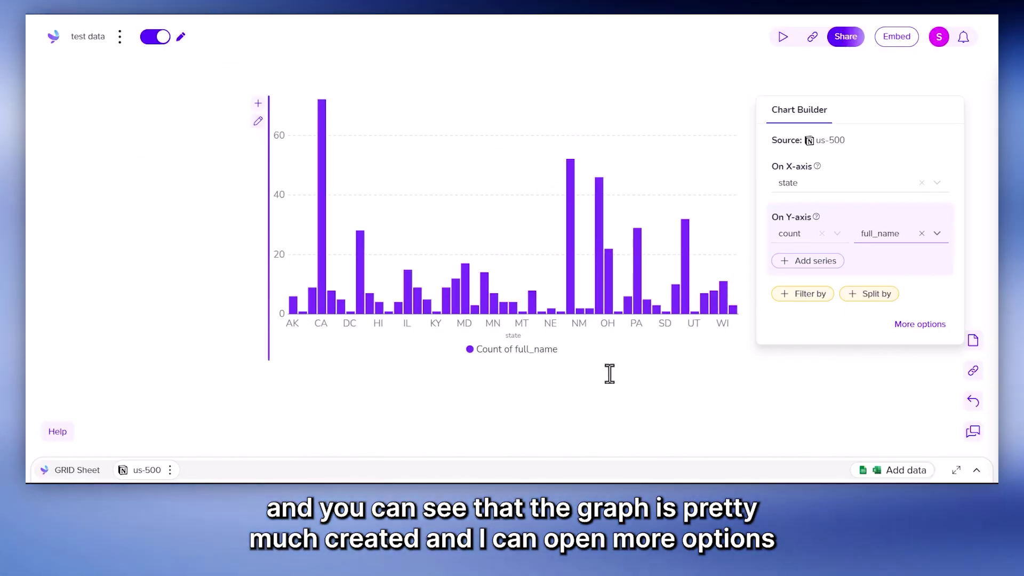
Step: Copy the column chart's embed link from the Customize and Embed settings
click(914, 325)
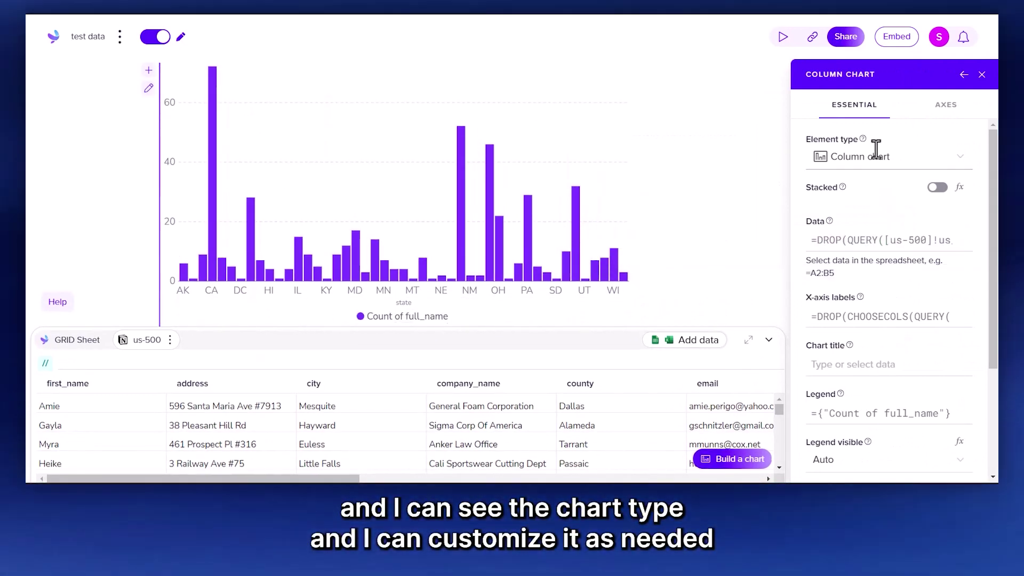
scroll(873, 288, down, 2)
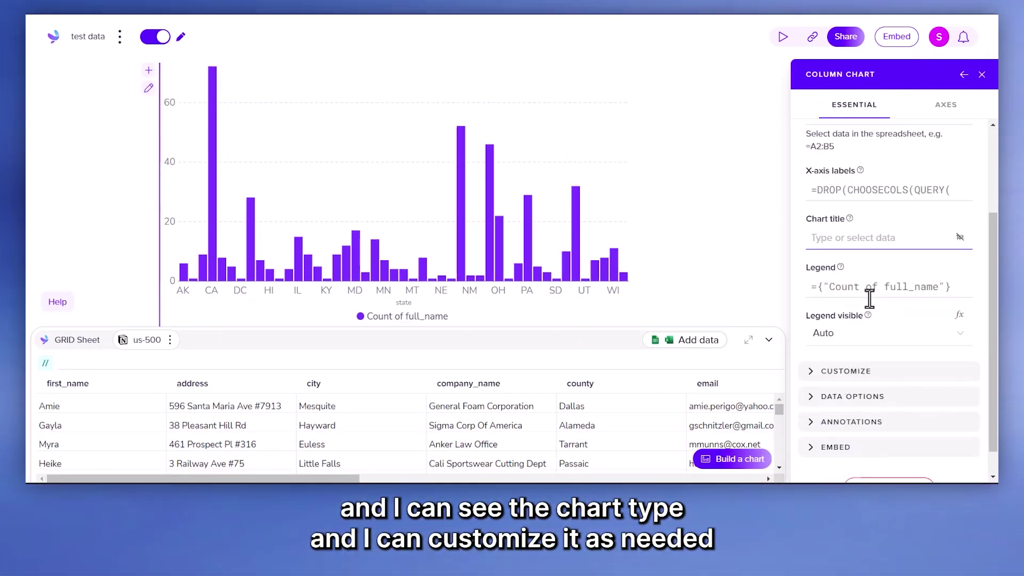
scroll(869, 299, down, 1)
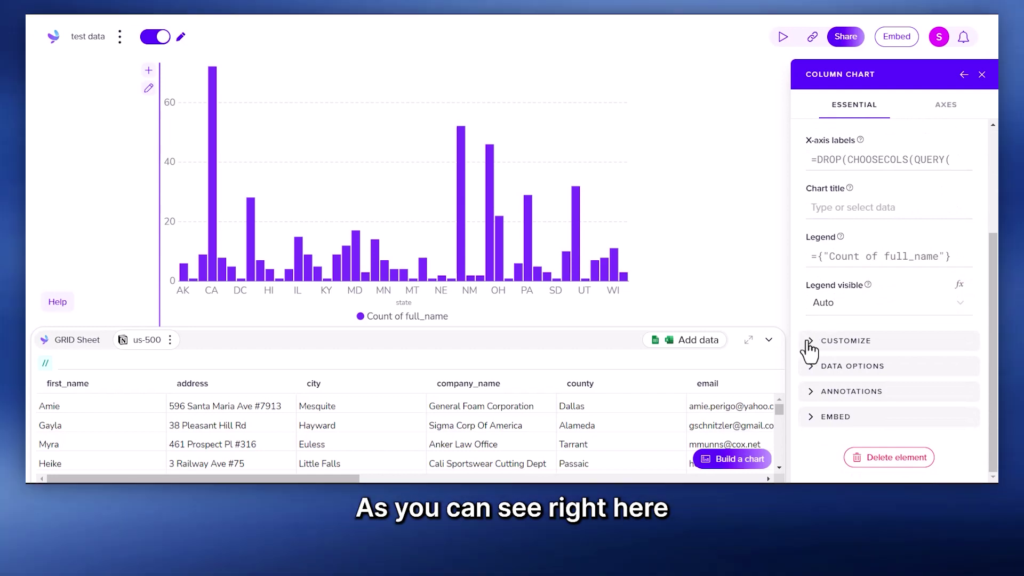
click(809, 343)
scroll(832, 395, down, 5)
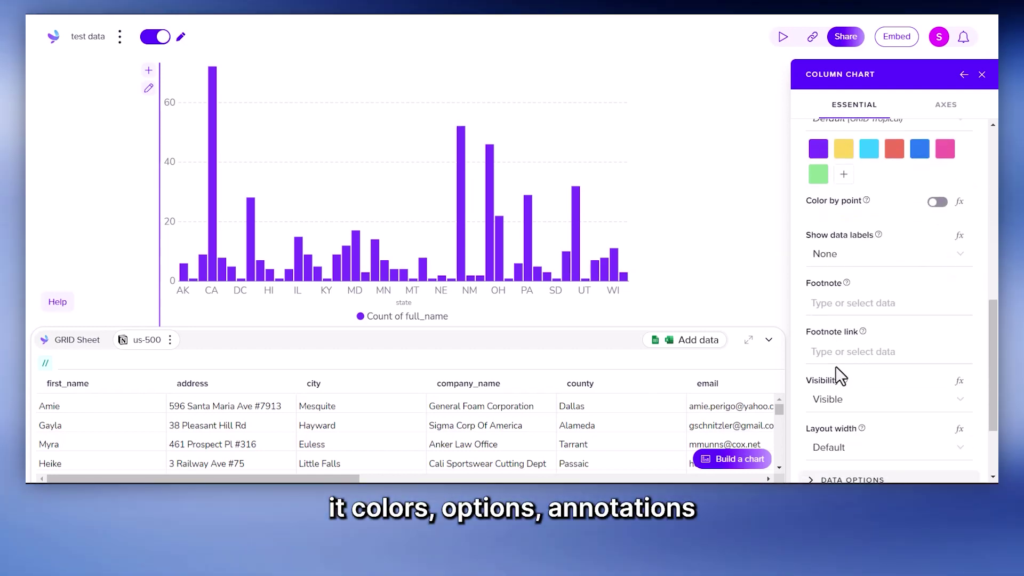
scroll(835, 365, down, 2)
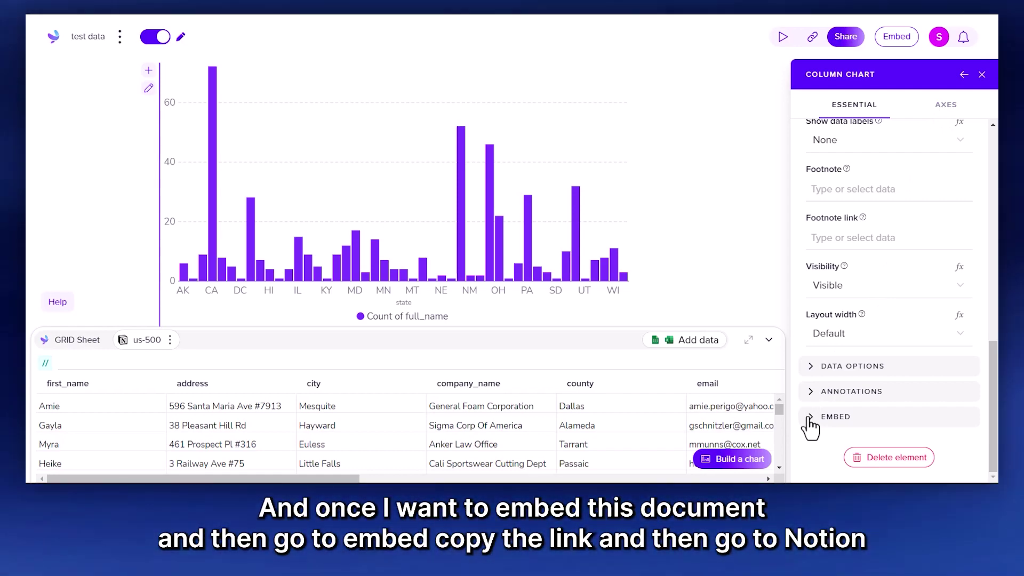
click(809, 421)
scroll(904, 380, down, 2)
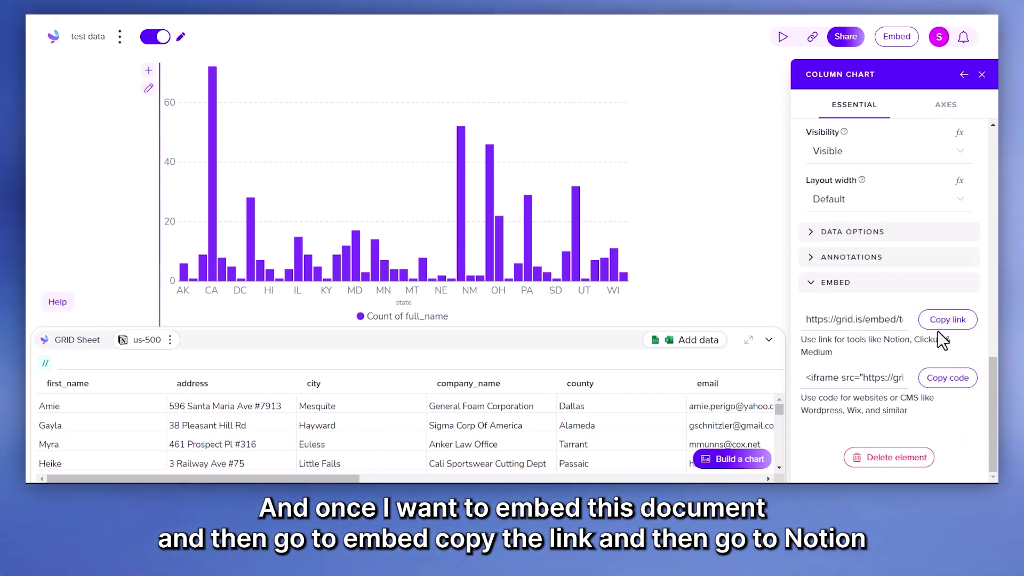
click(940, 324)
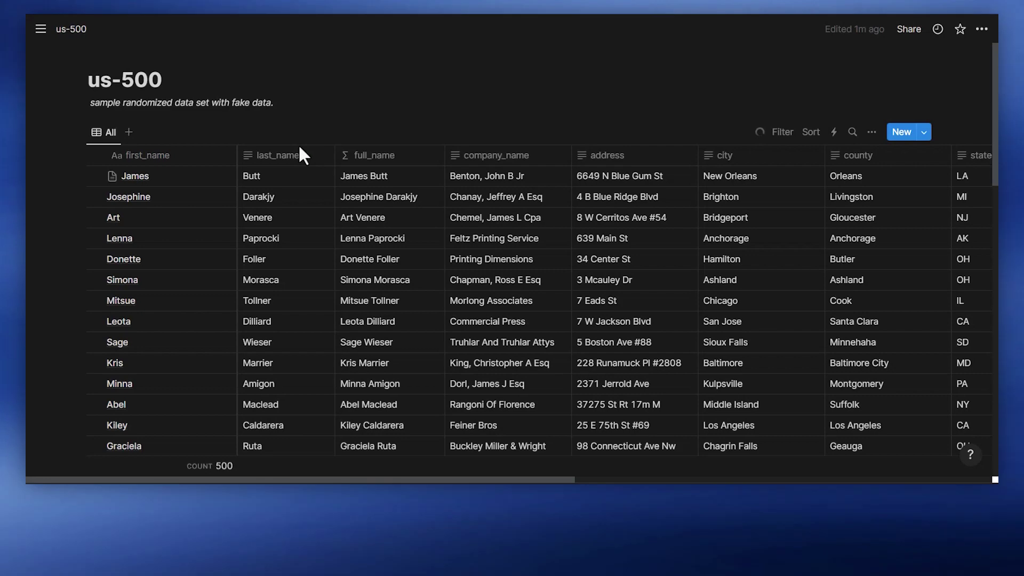
Step: Open the James record in side peek and unlock it for editing
click(215, 175)
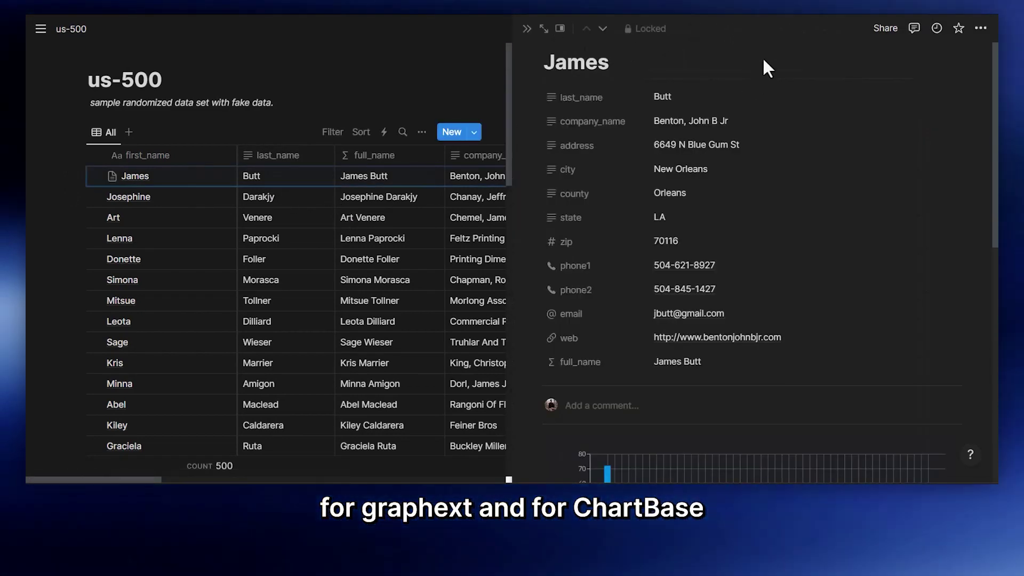
click(653, 28)
scroll(710, 219, down, 5)
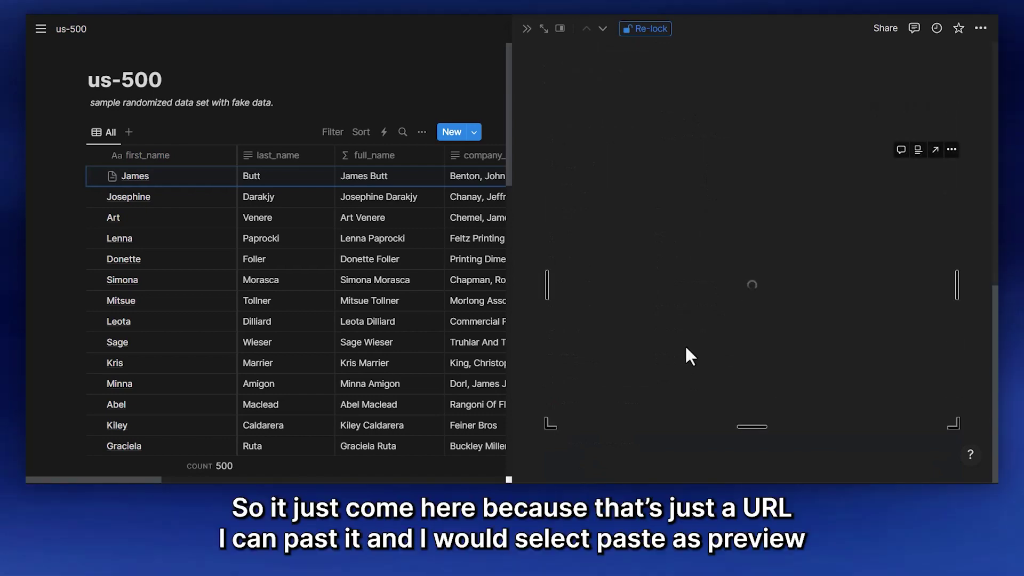
Step: Paste the Grid chart link below the existing embeds as a preview and connect Grid
click(677, 463)
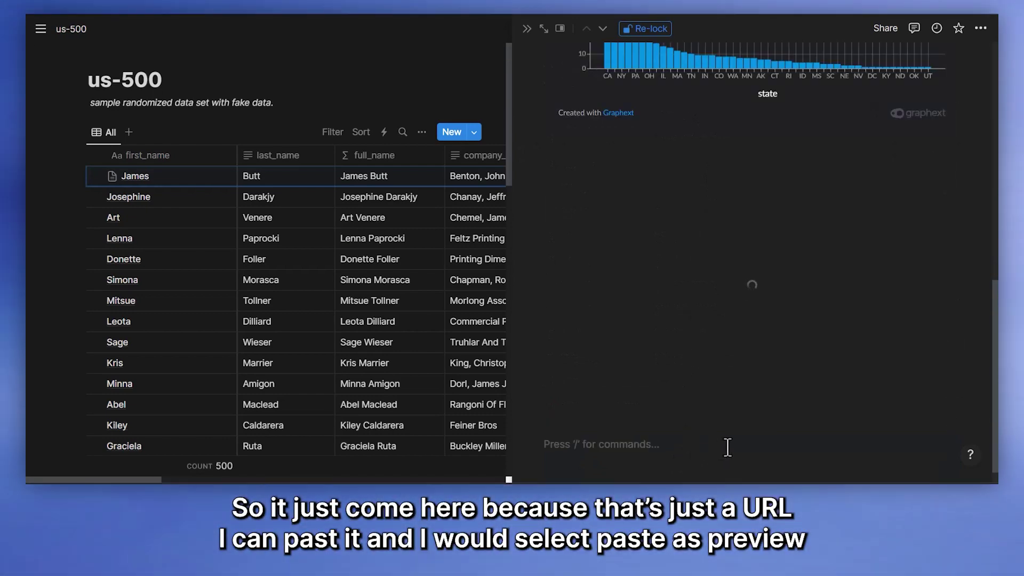
key(ctrl+v)
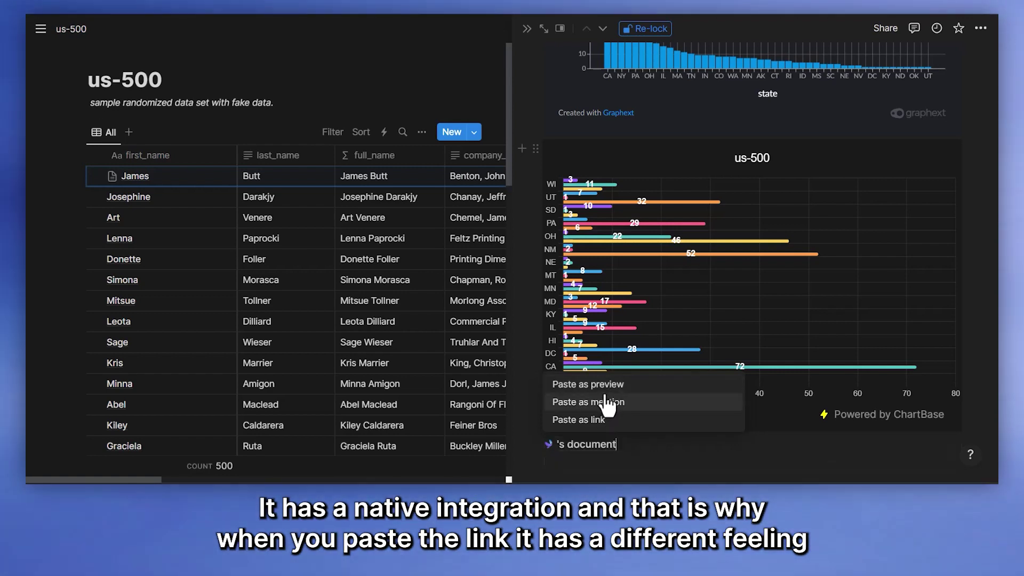
click(604, 387)
scroll(641, 413, down, 1)
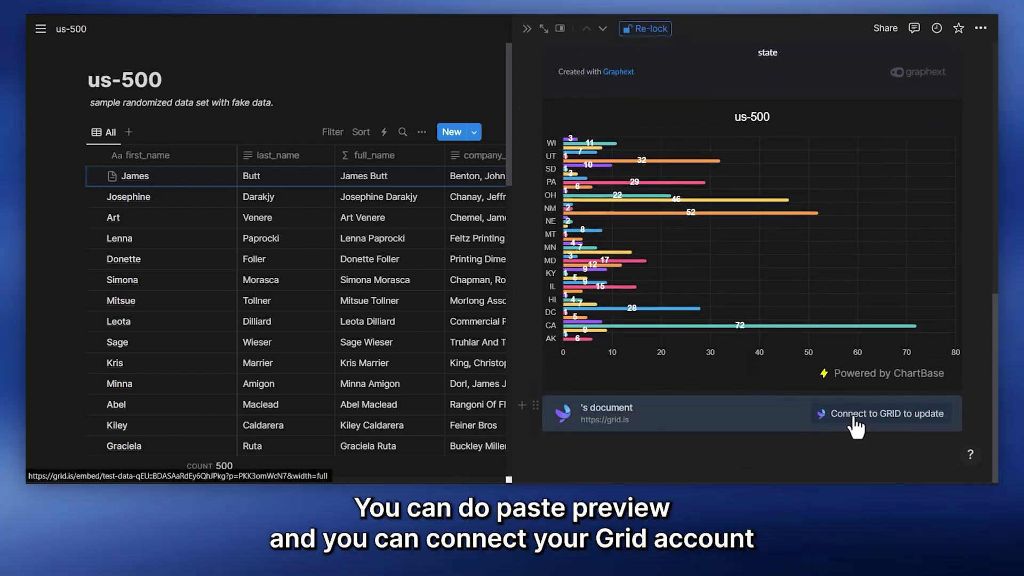
click(843, 418)
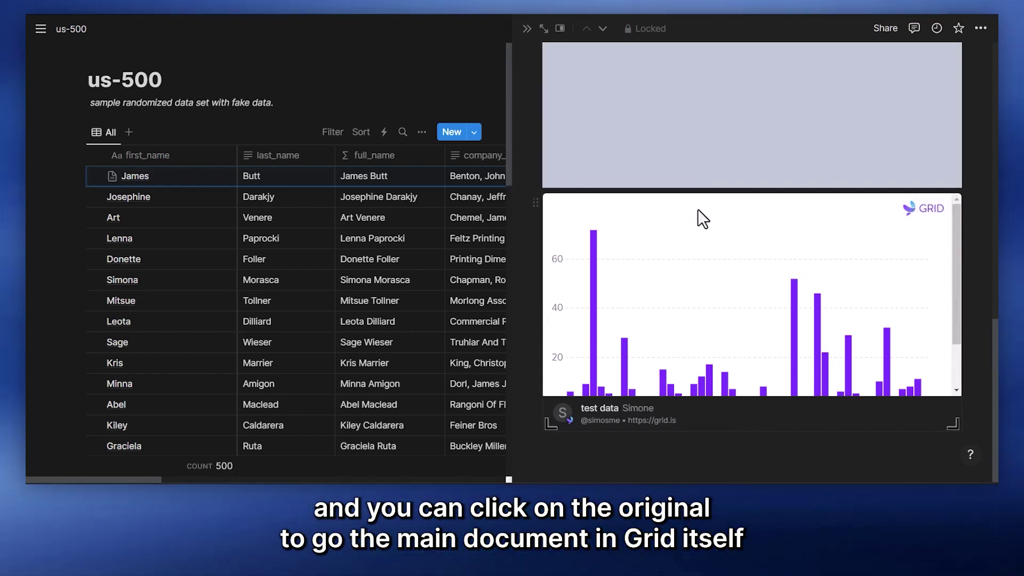
scroll(703, 304, down, 2)
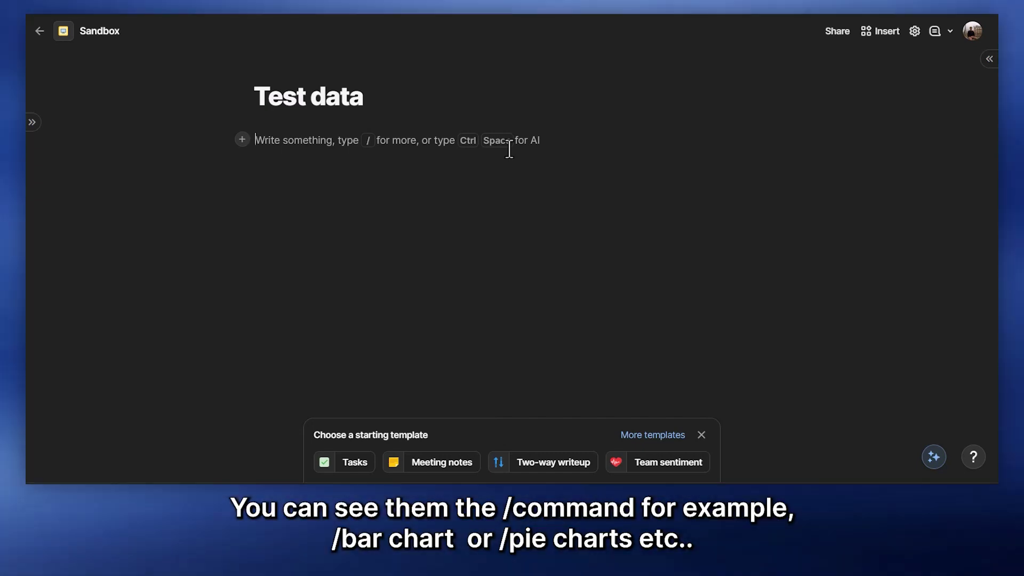
Step: Type /bar on the Test data page to preview chart commands, then erase it
text(/bar)
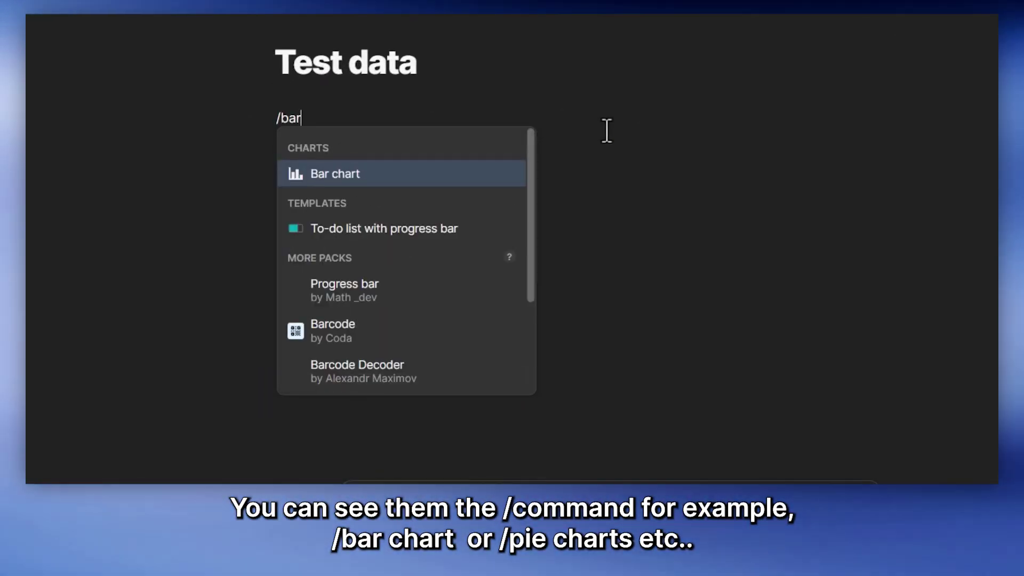
key(BackSpace)
key(BackSpace)
key(BackSpace)
key(BackSpace)
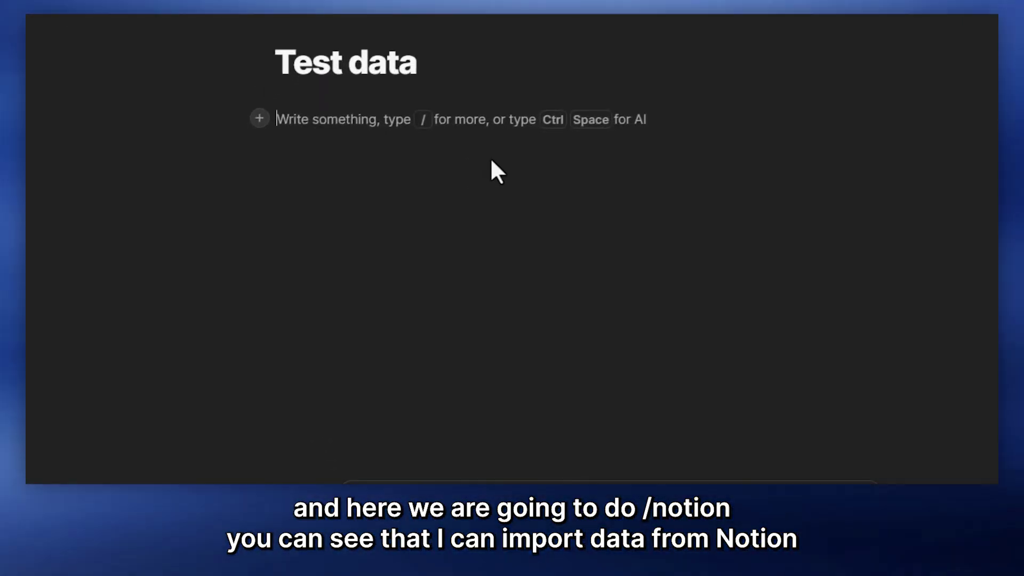
Step: Bring up the installed Notion pack with /notion and expand its Database sync option
text(/notion)
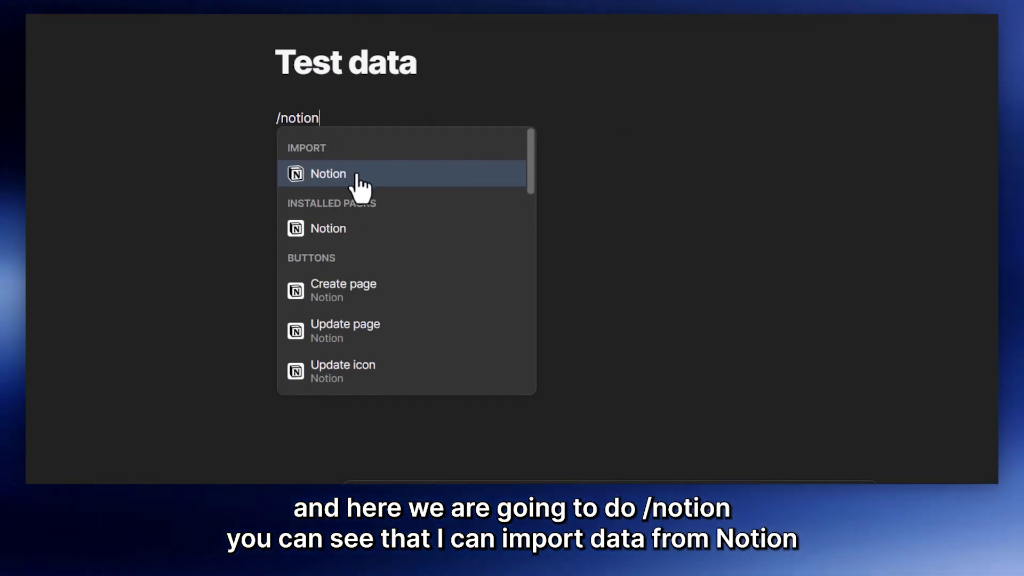
scroll(352, 267, down, 5)
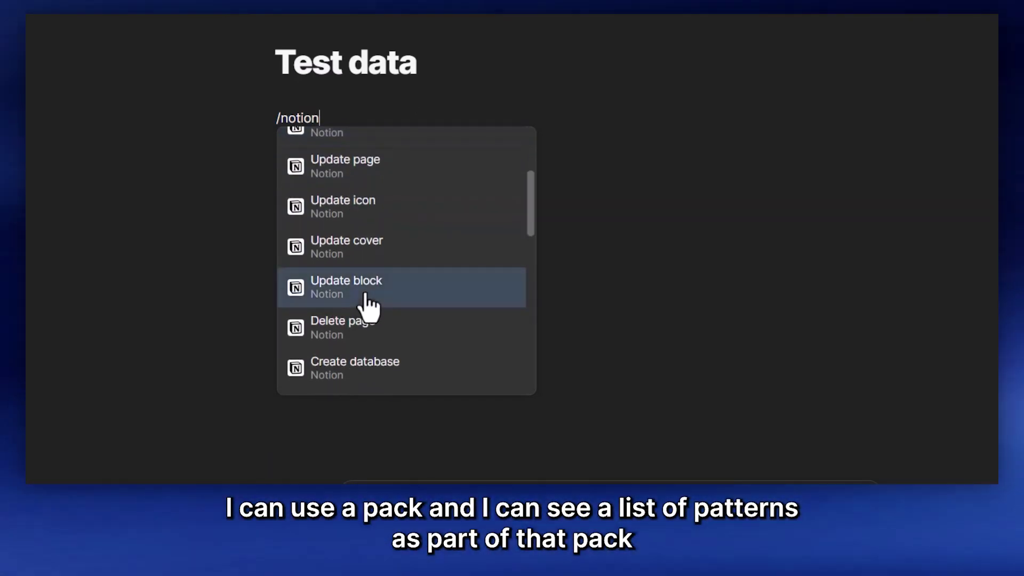
scroll(373, 336, up, 5)
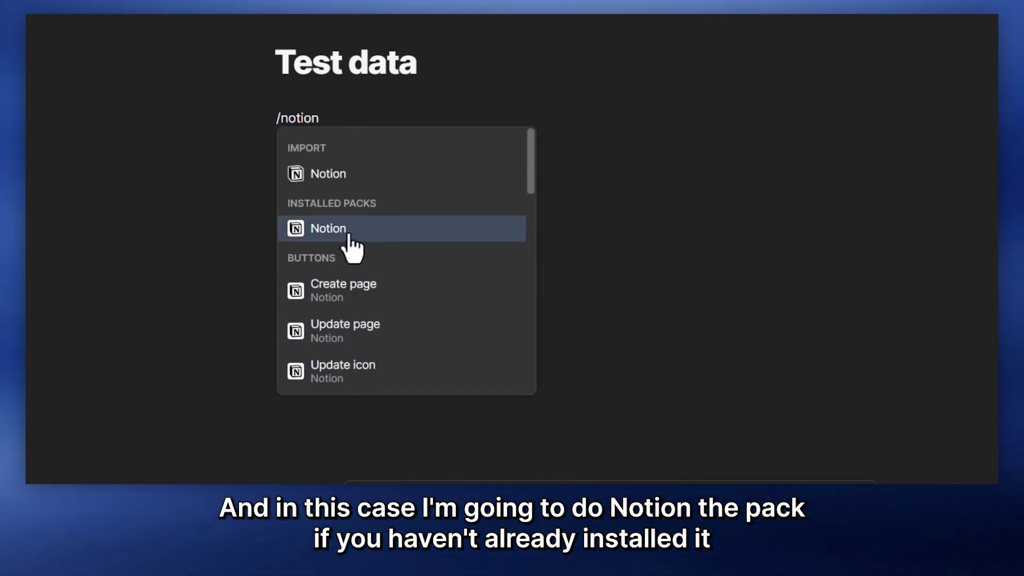
click(348, 234)
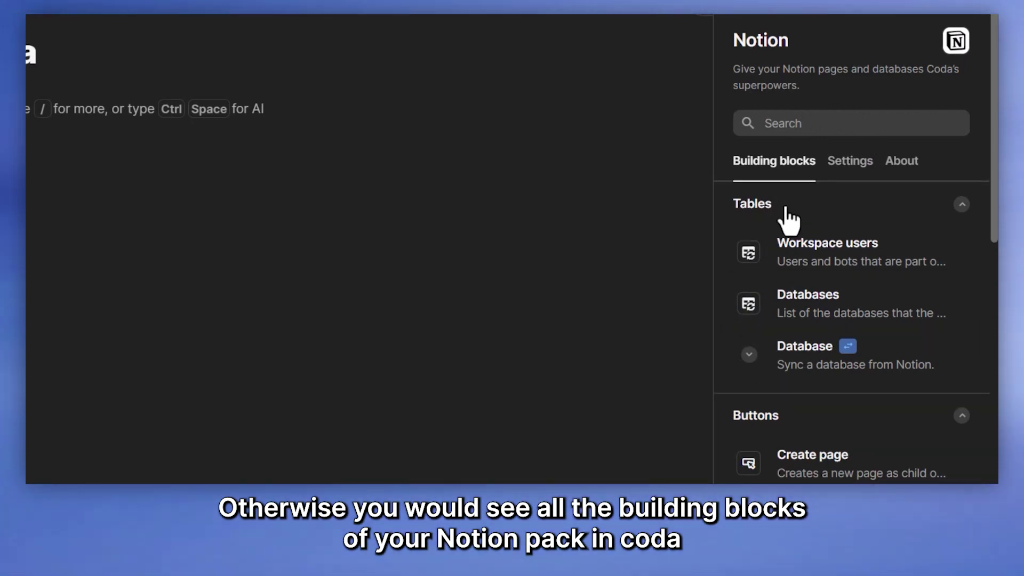
scroll(777, 198, down, 5)
scroll(778, 198, up, 5)
scroll(864, 99, down, 2)
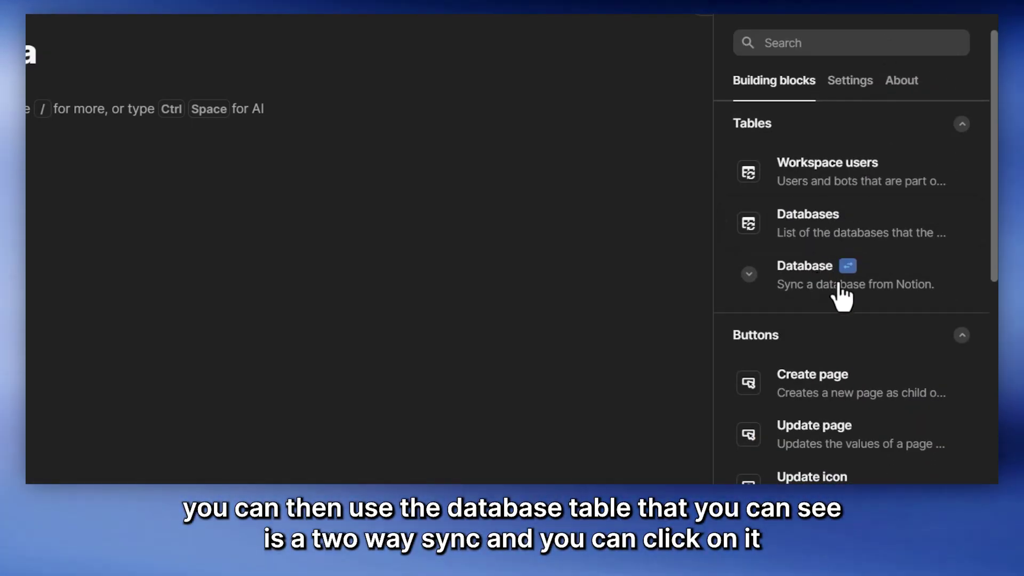
mouse_move(849, 278)
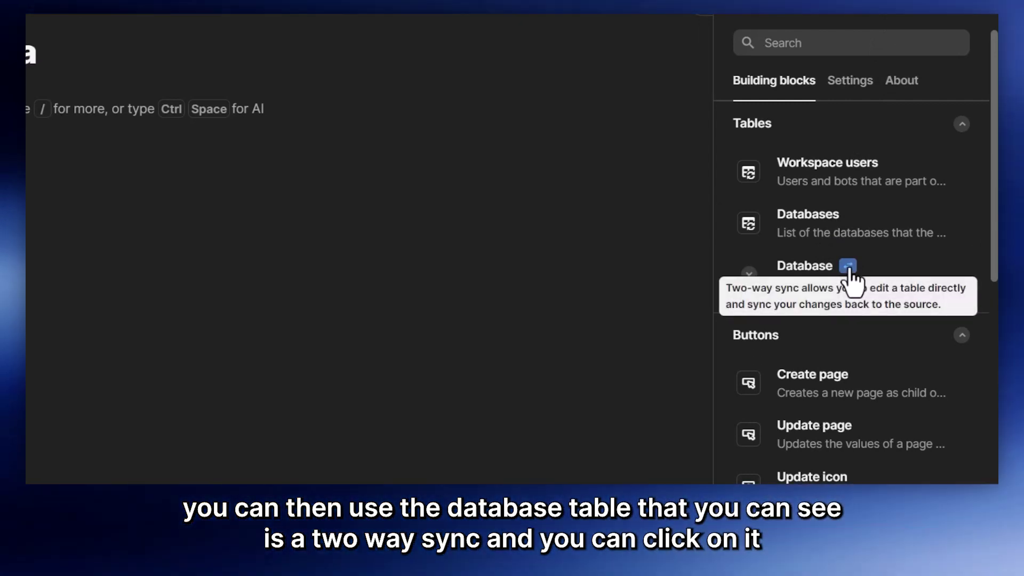
click(805, 266)
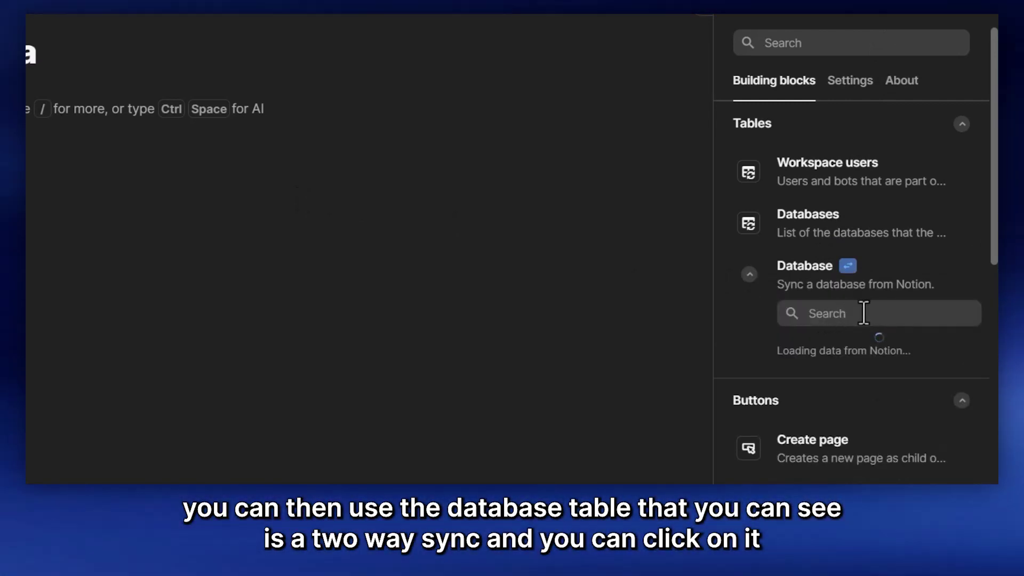
scroll(861, 311, down, 2)
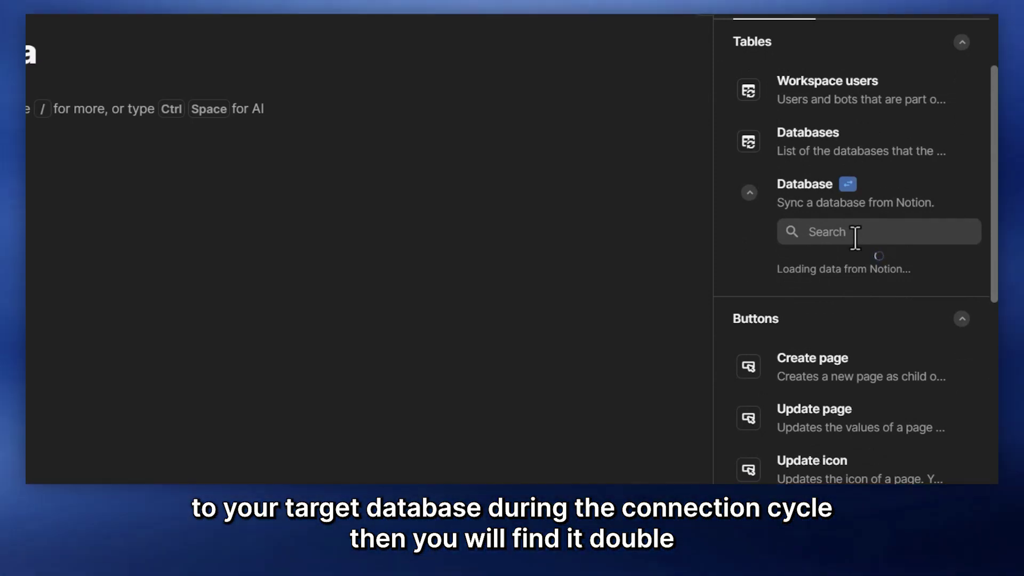
Step: Search 'us' and drag the us-500 database onto the page as a synced table
click(852, 232)
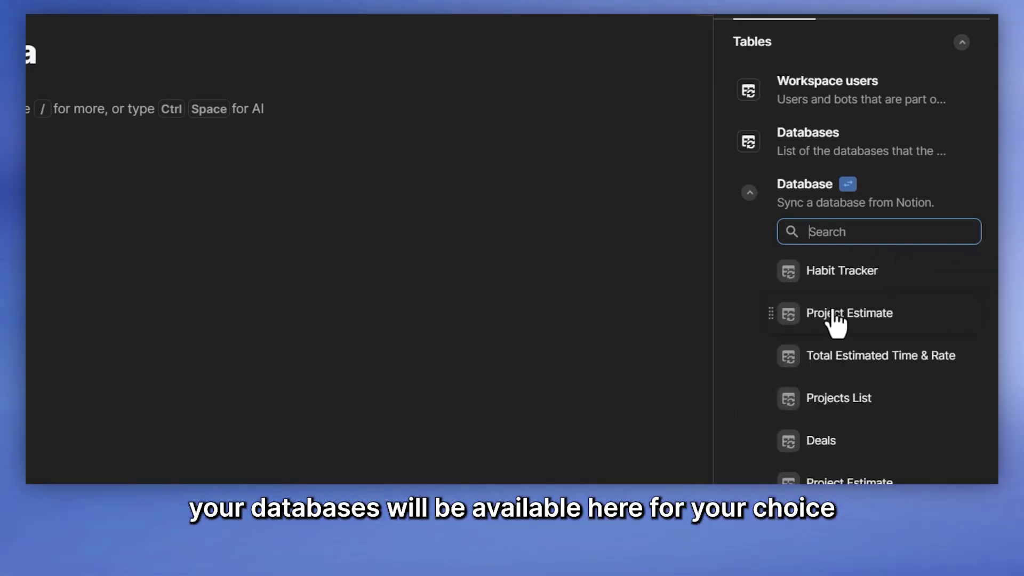
text(us)
drag(813, 439, 612, 283)
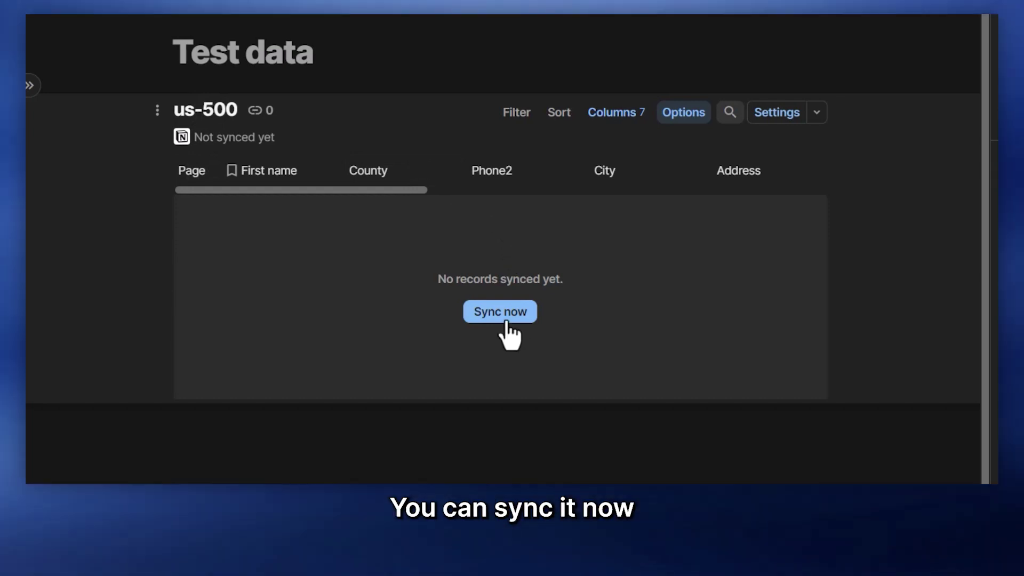
click(506, 320)
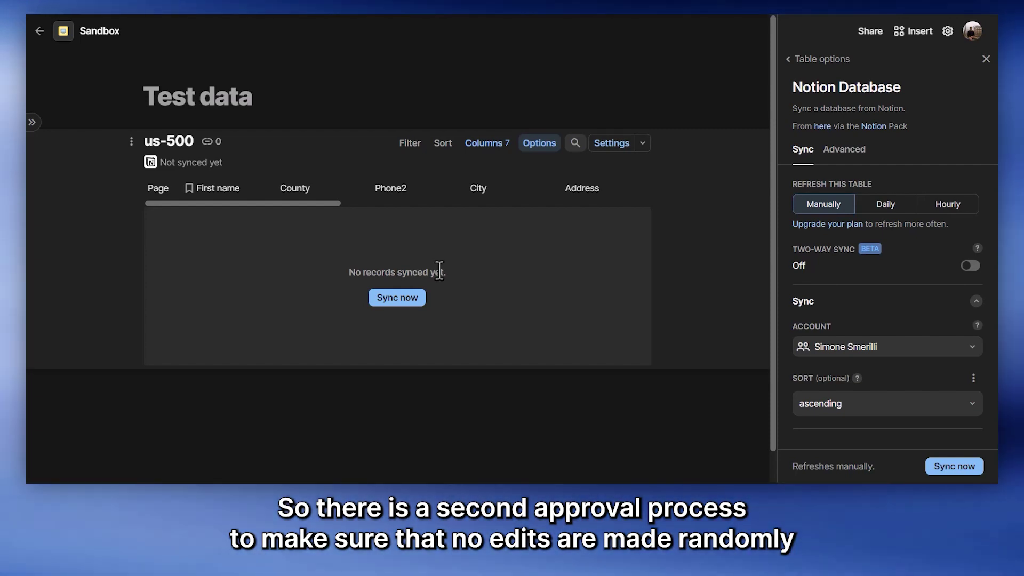
Step: Set the us-500 table limit to 10,000 rows under Advanced and start a sync
click(844, 149)
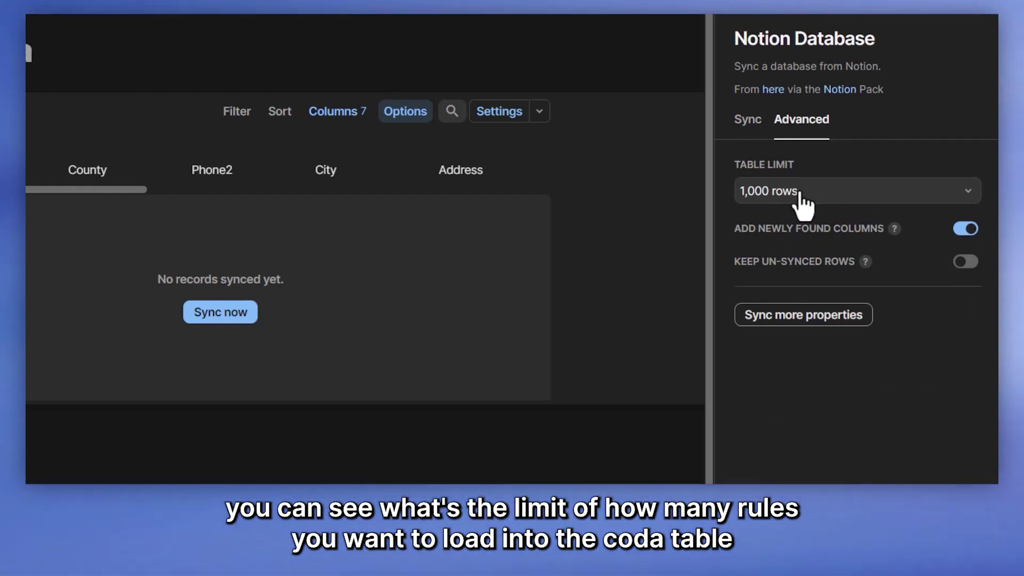
click(800, 198)
click(793, 280)
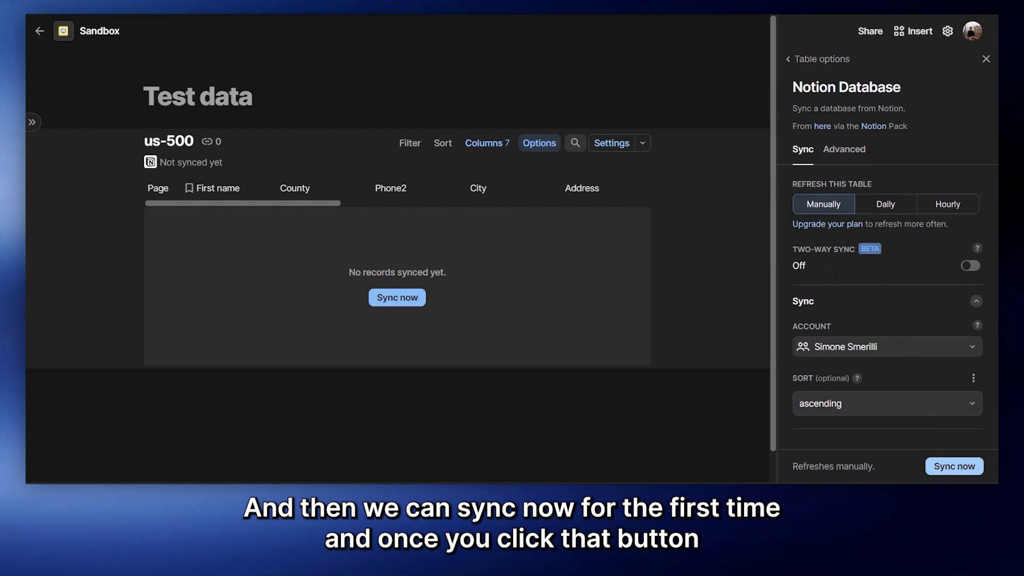
click(395, 297)
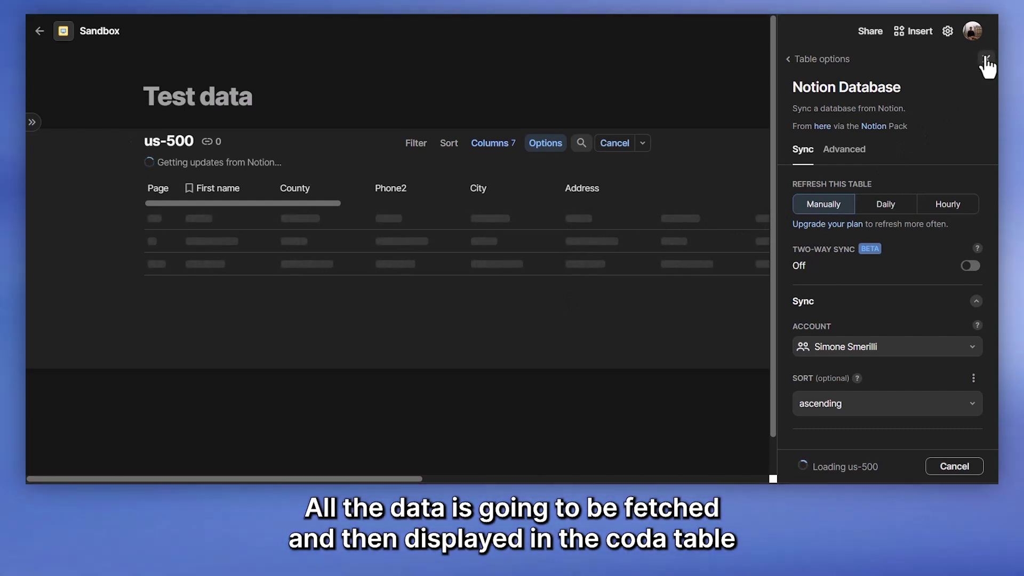
click(986, 60)
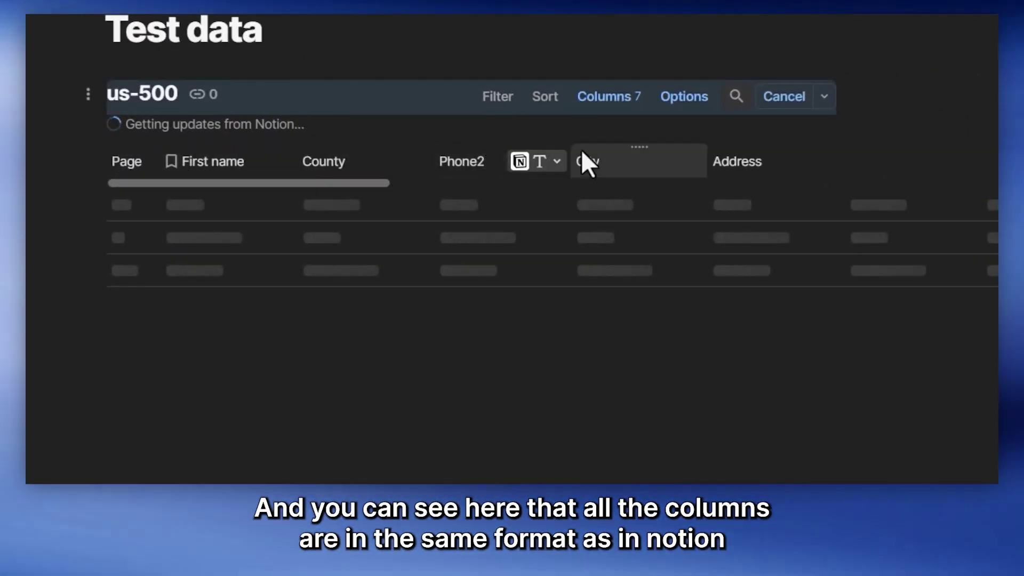
Step: Browse the synced us-500 columns, then go back to the table's overall options
scroll(584, 160, right, 10)
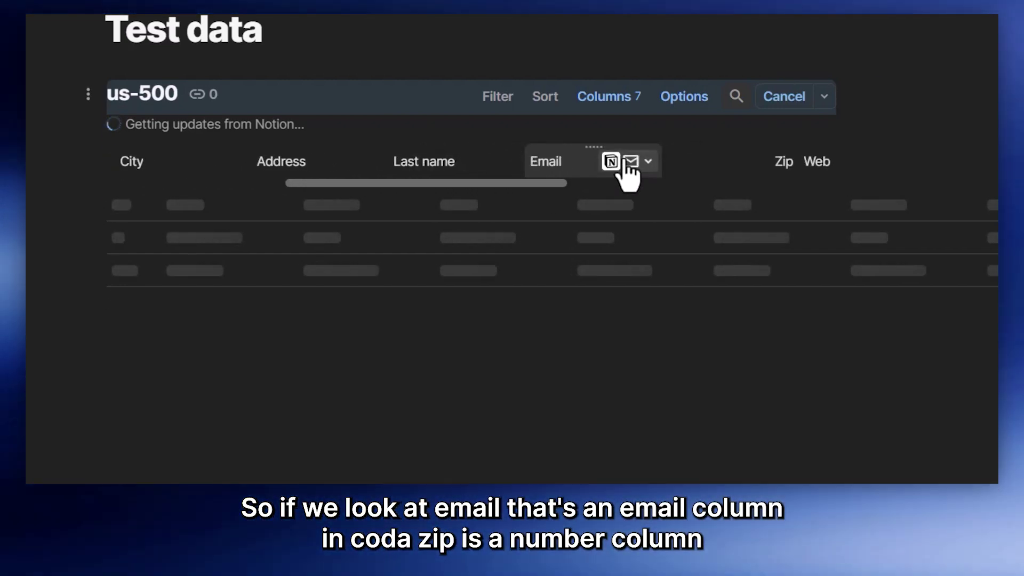
scroll(628, 175, right, 4)
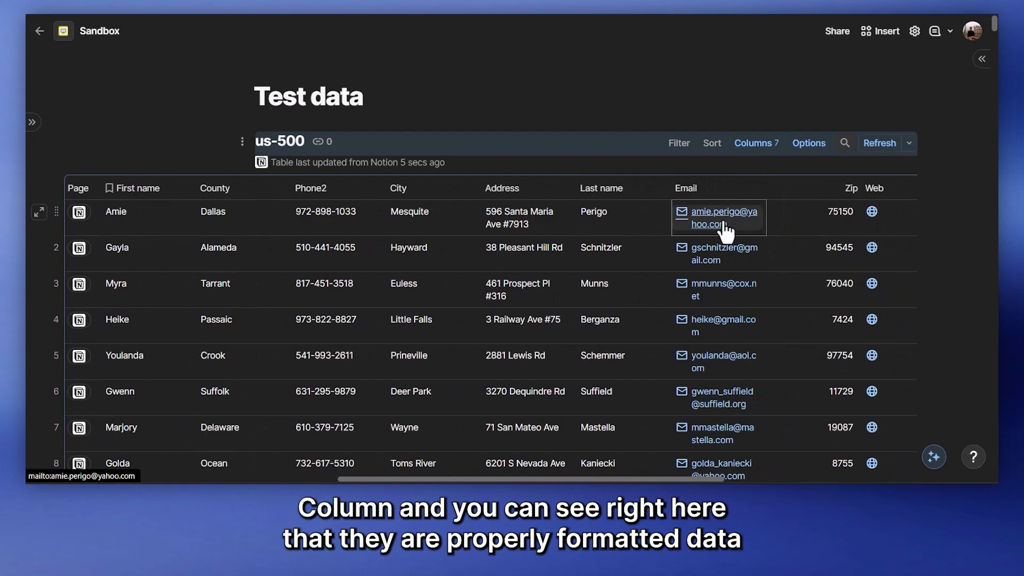
scroll(725, 229, right, 10)
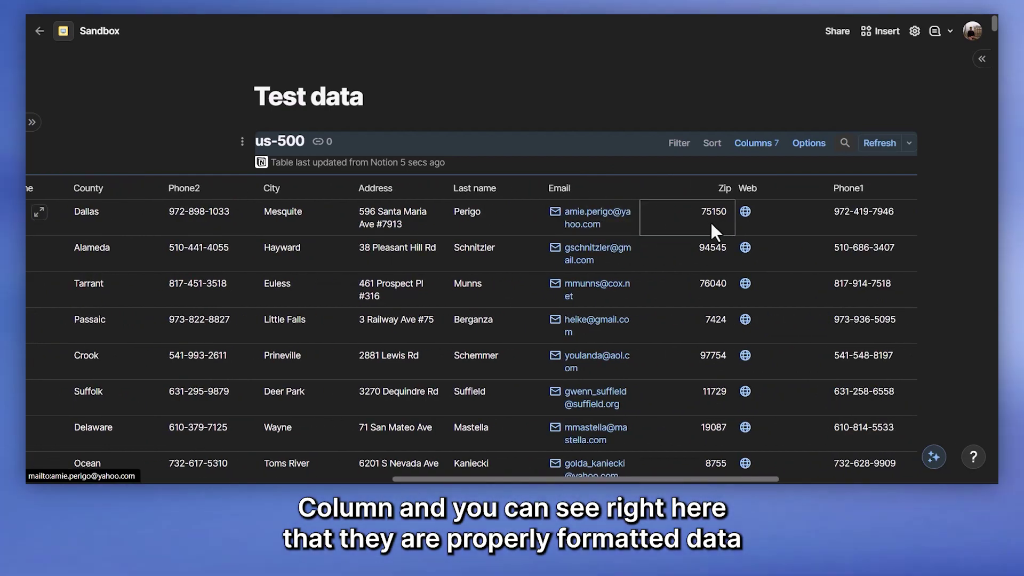
scroll(743, 209, left, 10)
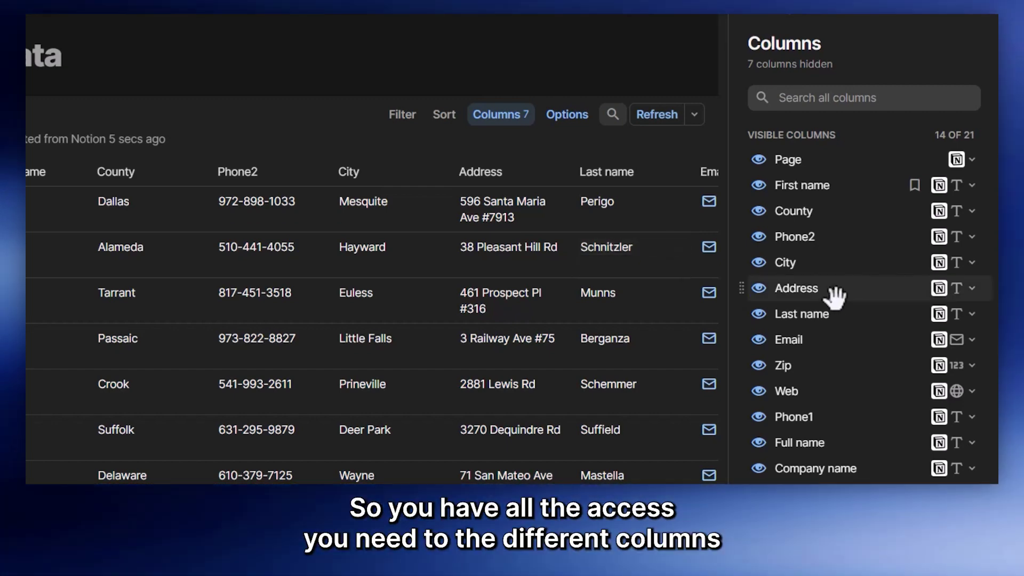
scroll(831, 293, down, 5)
scroll(814, 288, up, 5)
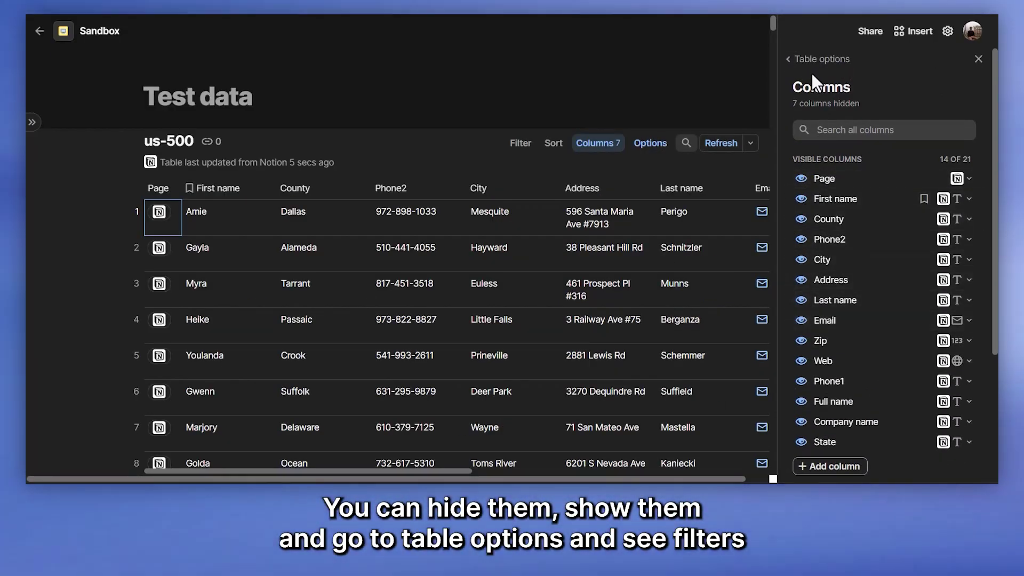
click(810, 60)
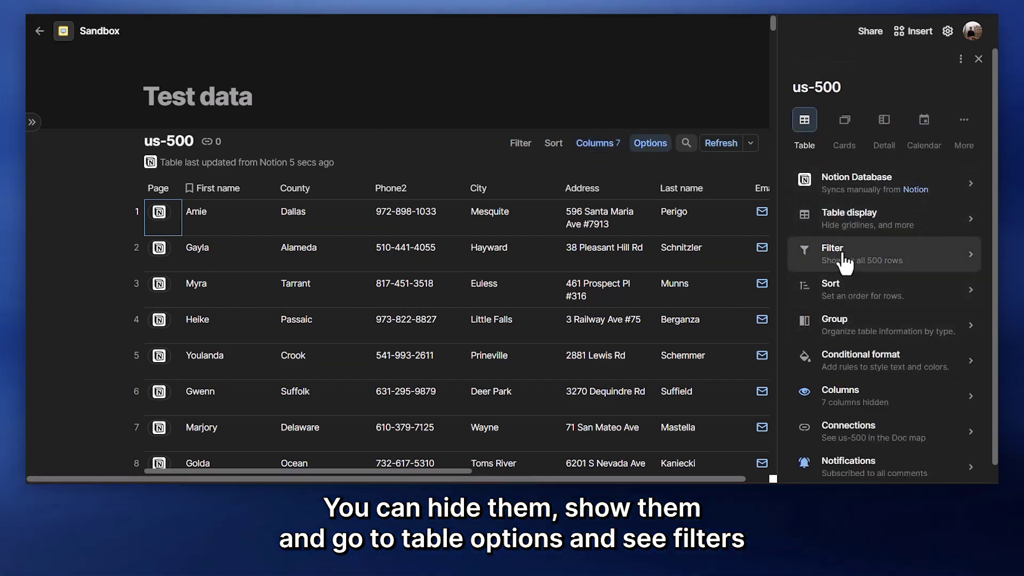
Step: Review the Filter, Sort, Group and other table settings, then close the options panel
scroll(840, 341, down, 1)
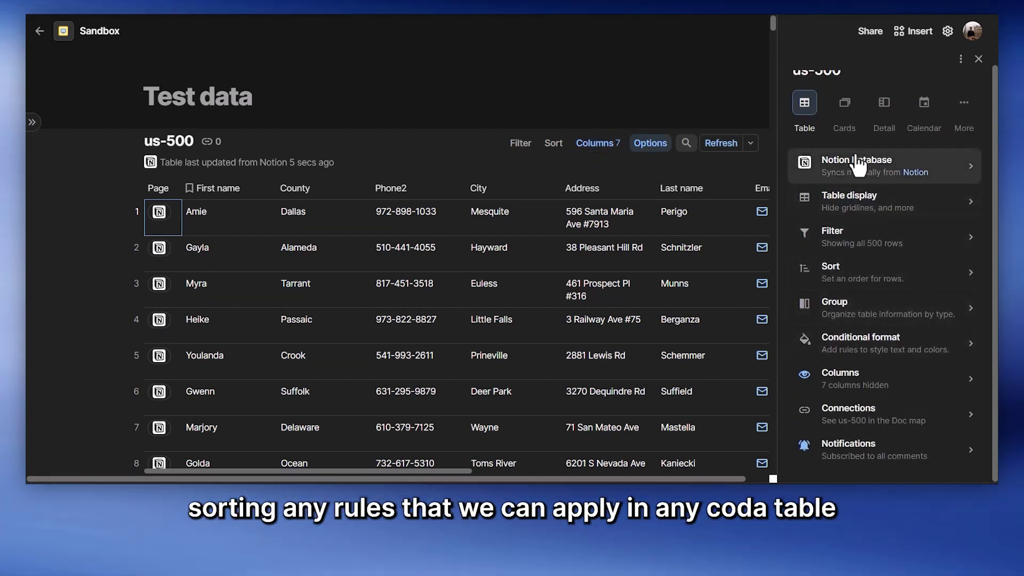
scroll(846, 341, up, 1)
scroll(850, 338, down, 1)
scroll(858, 320, up, 1)
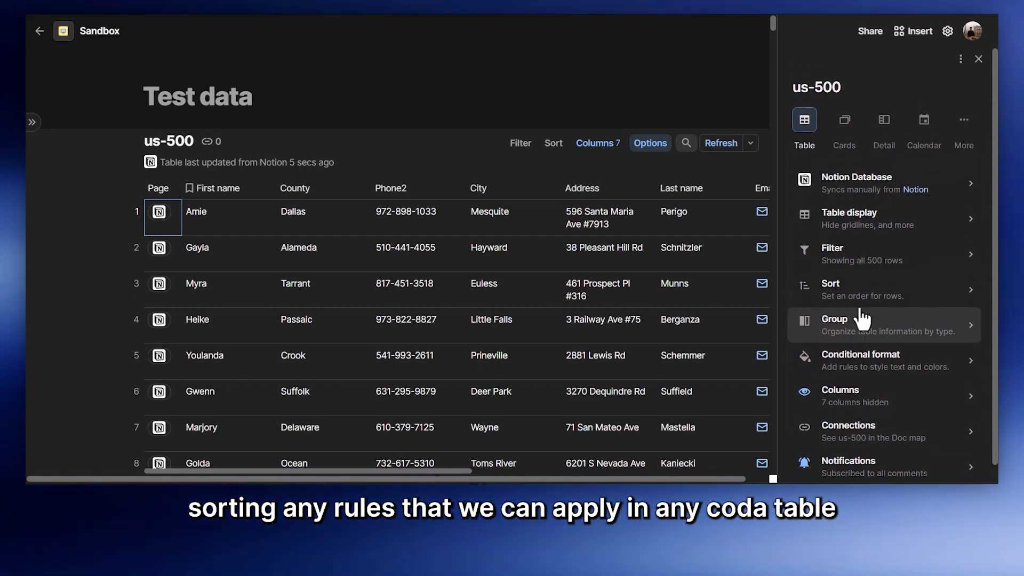
click(978, 60)
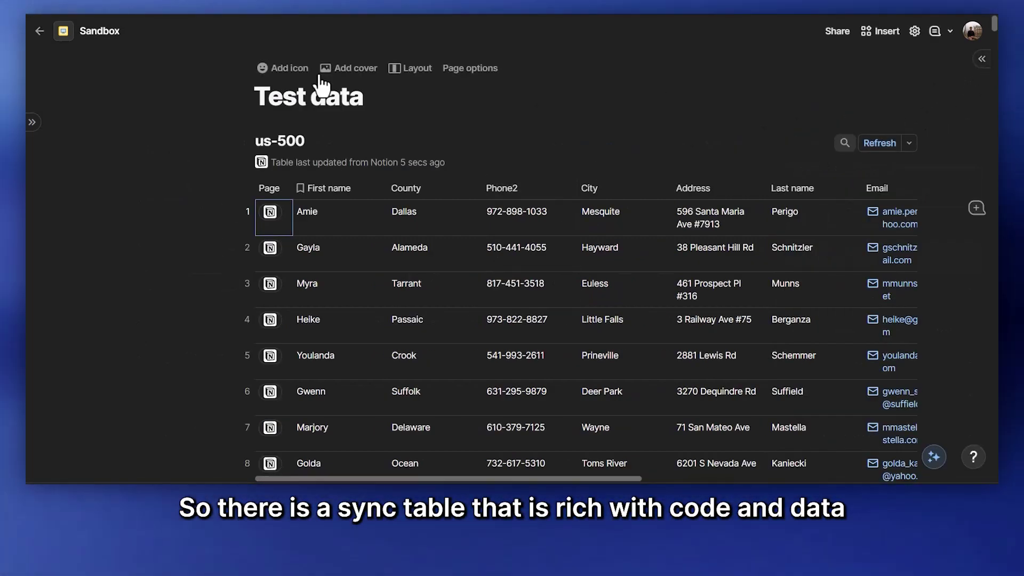
Step: Set the Test data page layout to Wide
click(410, 67)
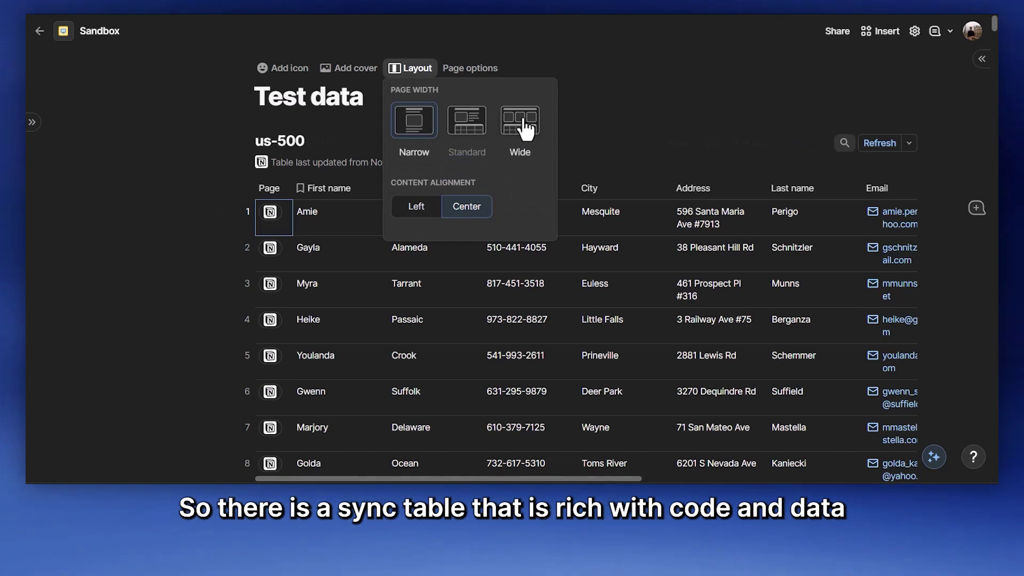
click(525, 128)
click(496, 107)
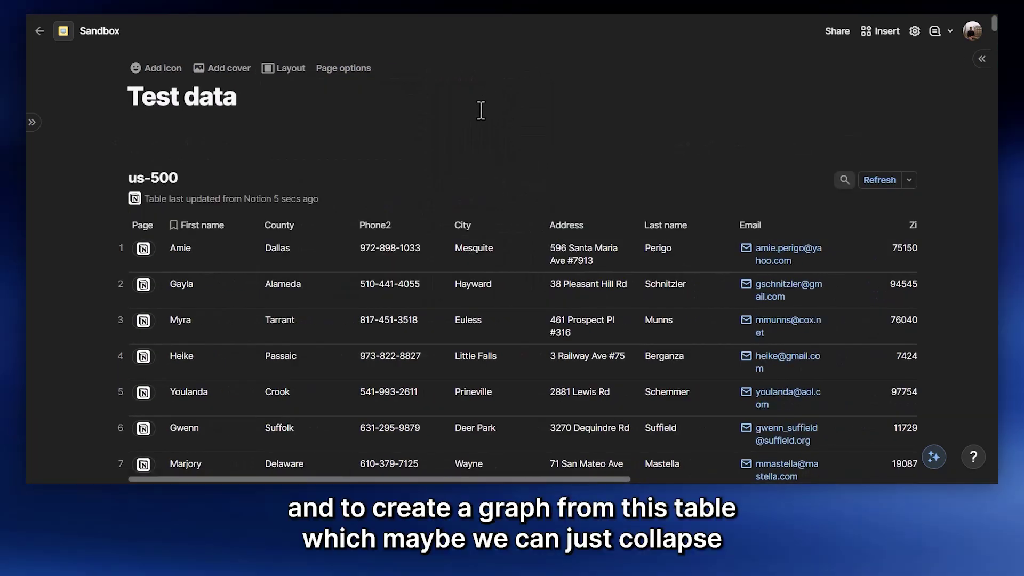
Step: Collapse the us-500 table to a single line from its block menu
click(384, 138)
click(115, 178)
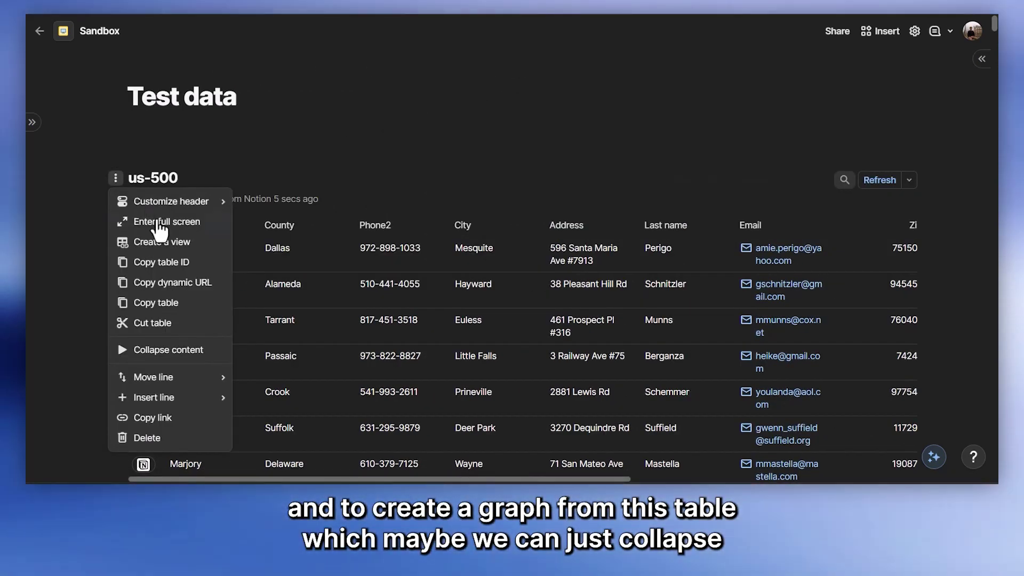
click(160, 349)
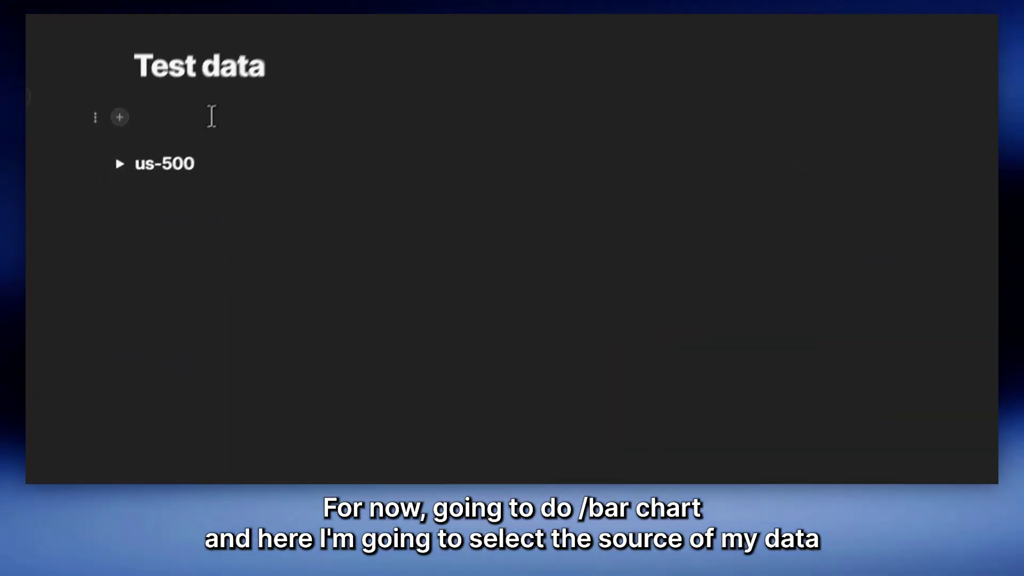
Step: Insert a bar chart with /bar chart, connected to the us-500 data
text(/bar cha)
key(Return)
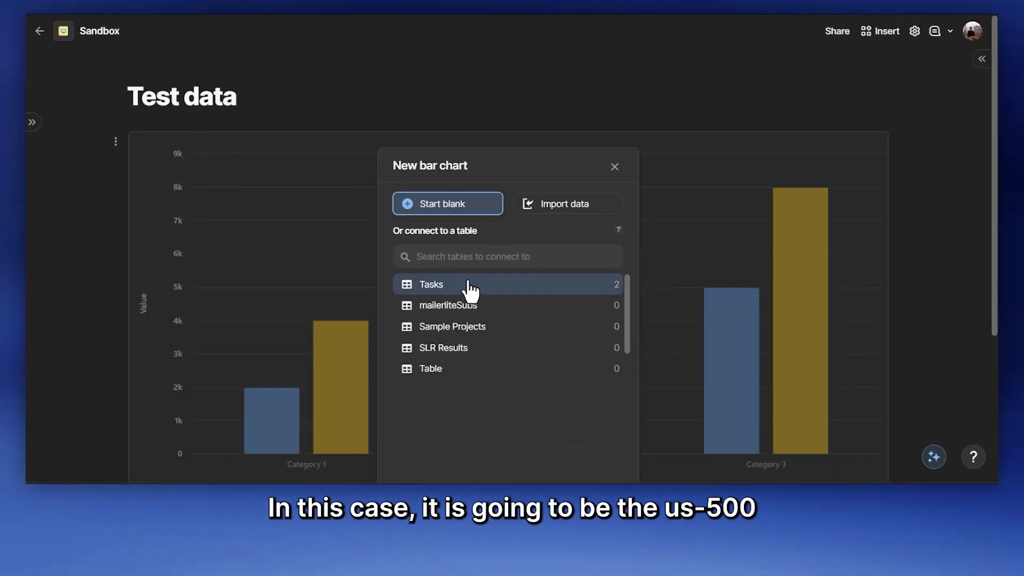
scroll(467, 358, down, 1)
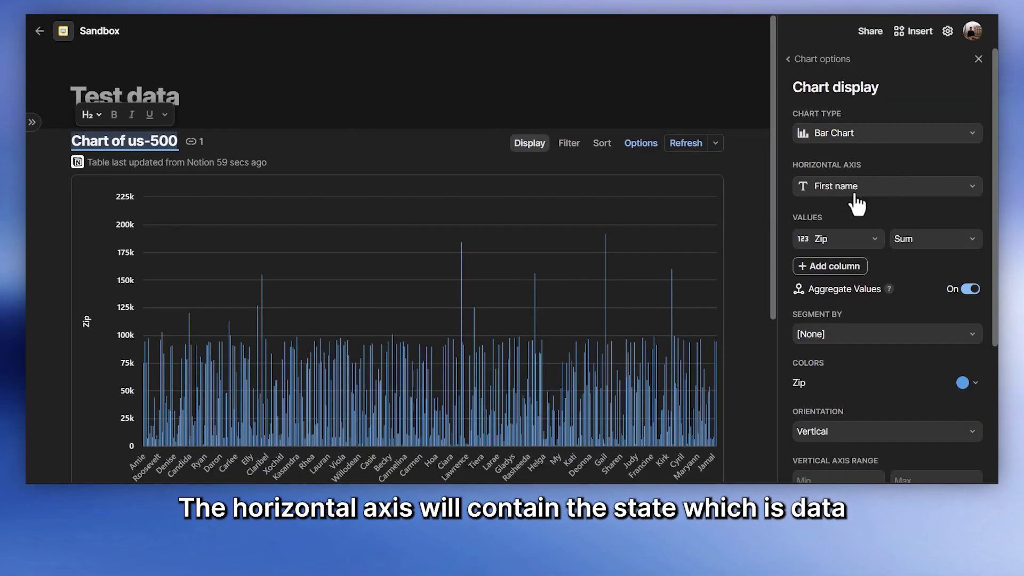
Step: Put State on the horizontal axis and chart the Count of Page instead of Zip
click(855, 193)
scroll(844, 280, down, 2)
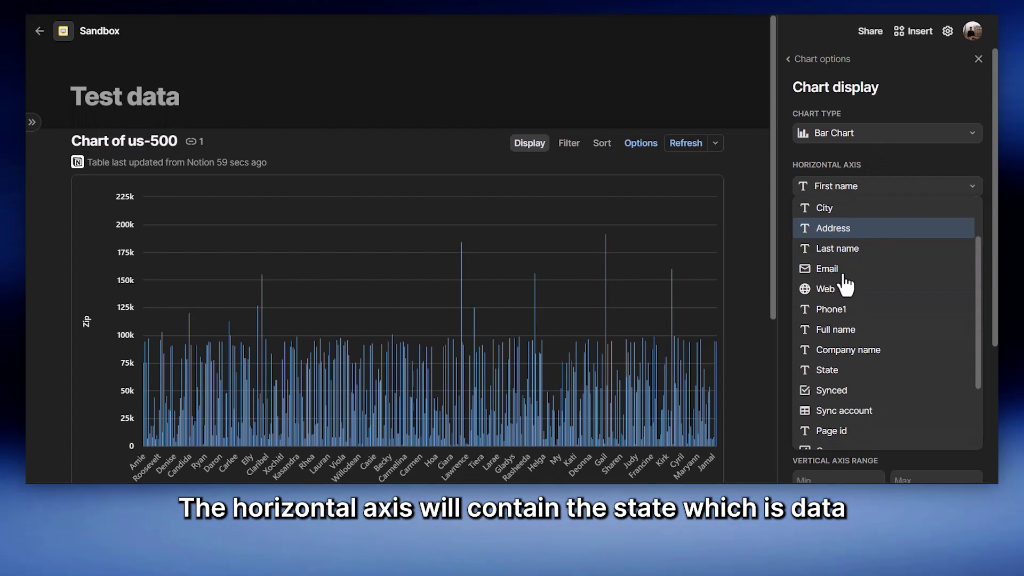
click(828, 370)
scroll(834, 218, down, 2)
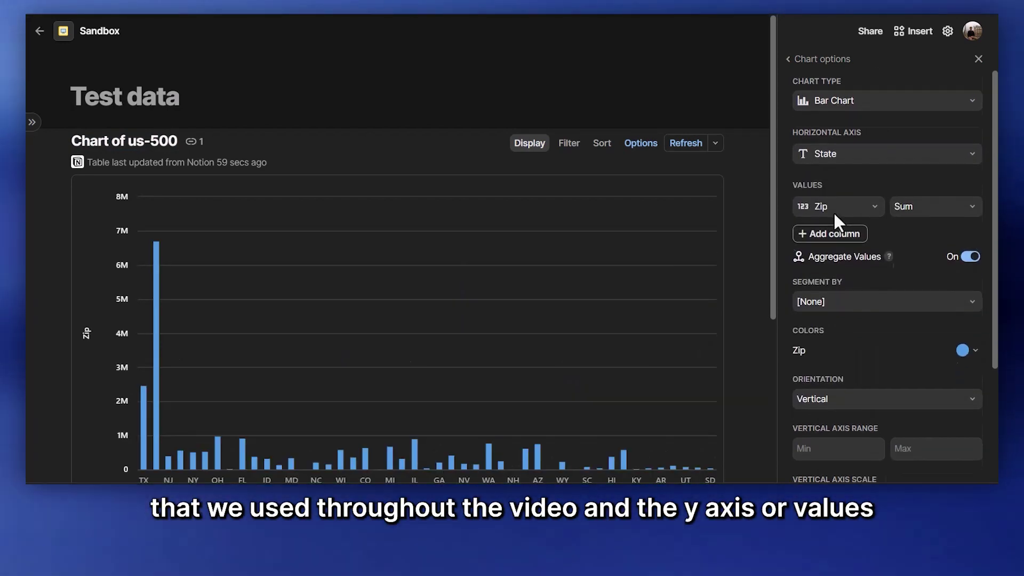
click(845, 180)
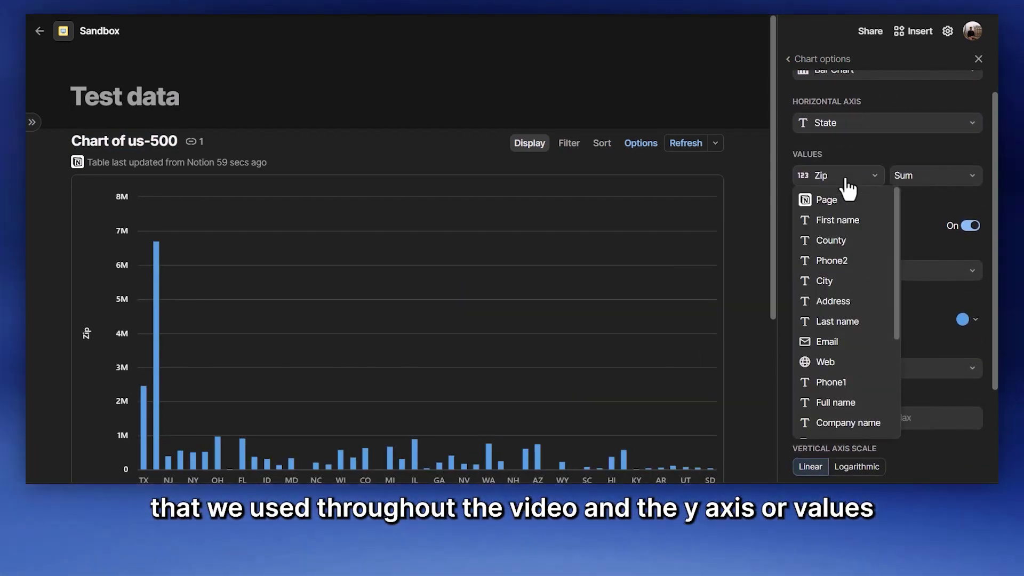
click(844, 200)
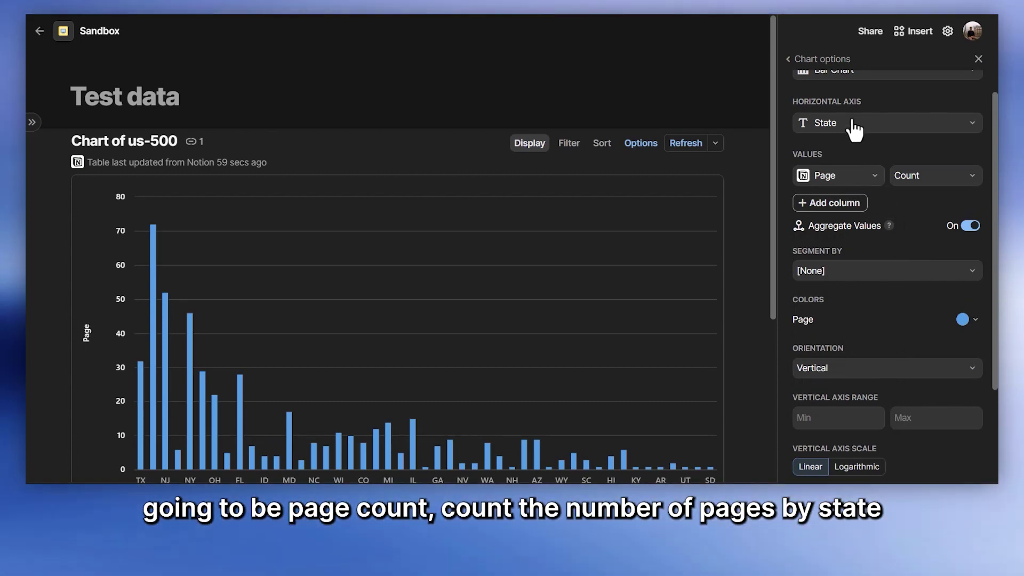
Step: Colour the bars orange and keep the chart orientation Vertical
scroll(973, 109, down, 3)
scroll(882, 160, down, 1)
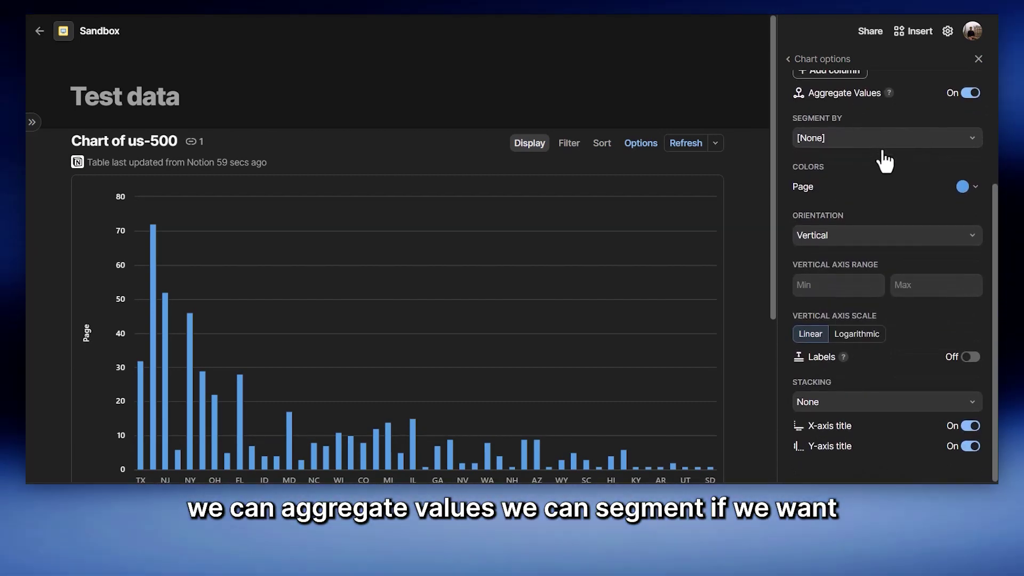
click(965, 186)
click(819, 210)
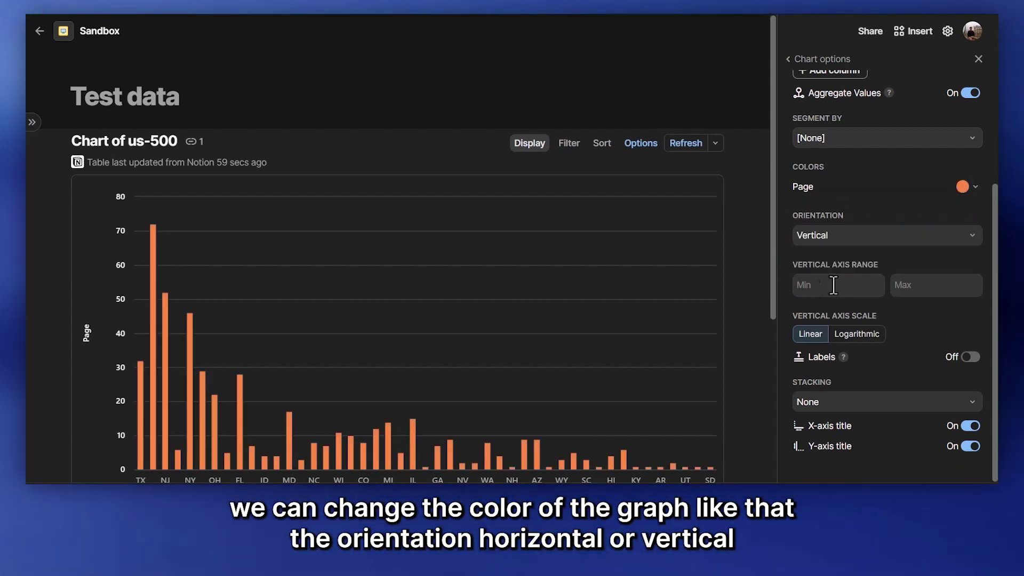
click(855, 261)
click(836, 240)
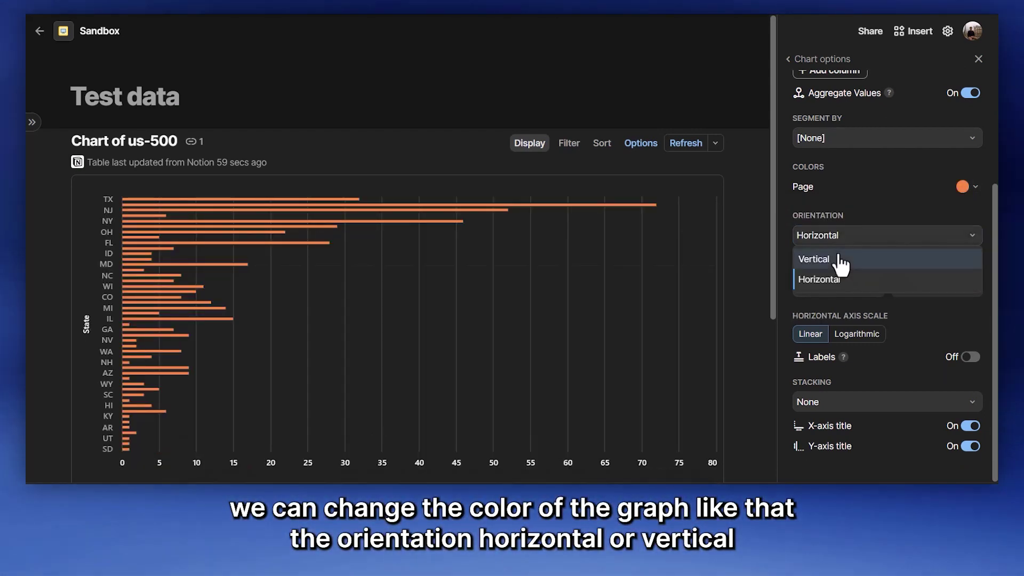
click(837, 258)
scroll(906, 385, up, 5)
Step: Close the chart options panel
click(819, 59)
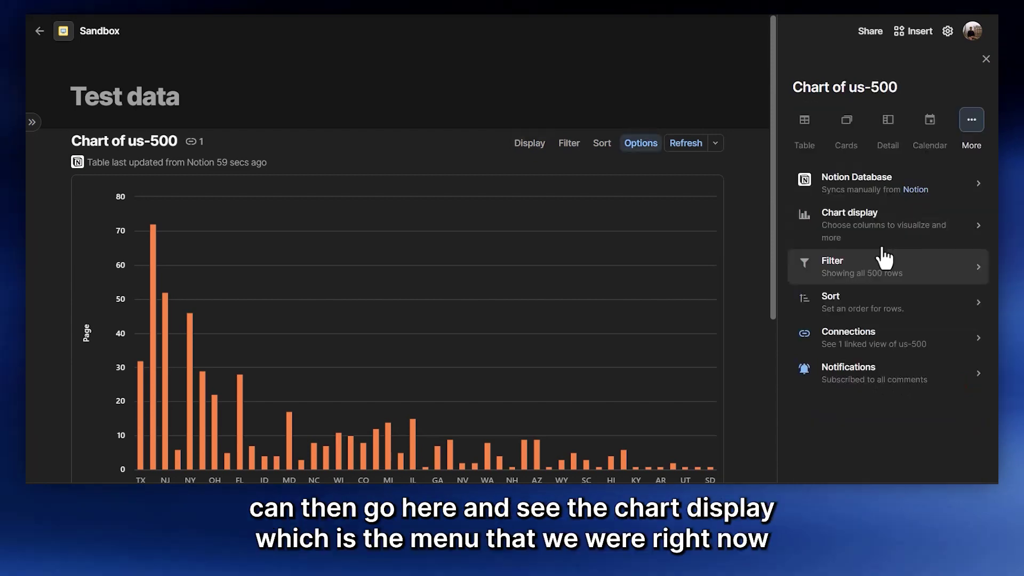
click(869, 235)
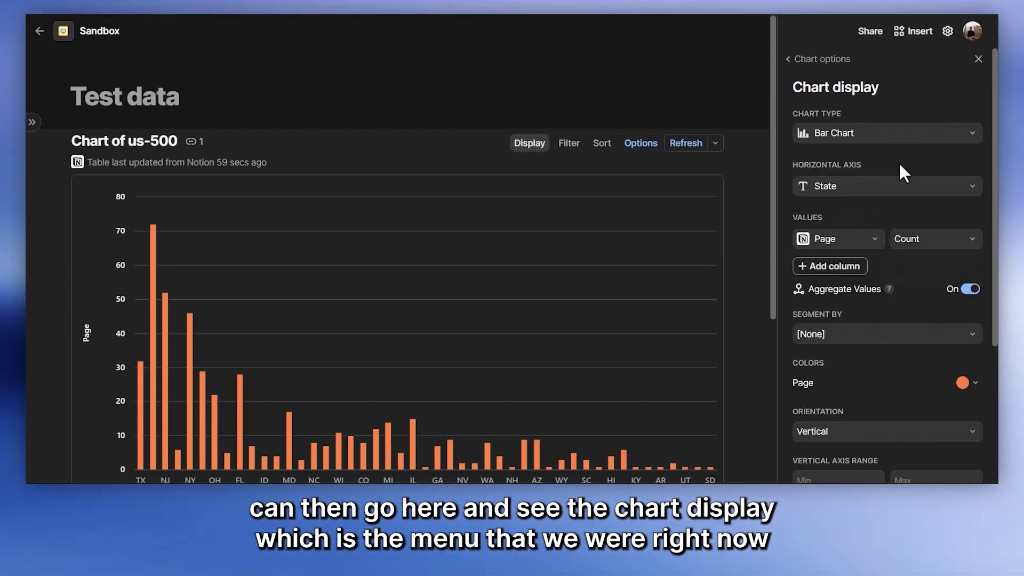
click(795, 61)
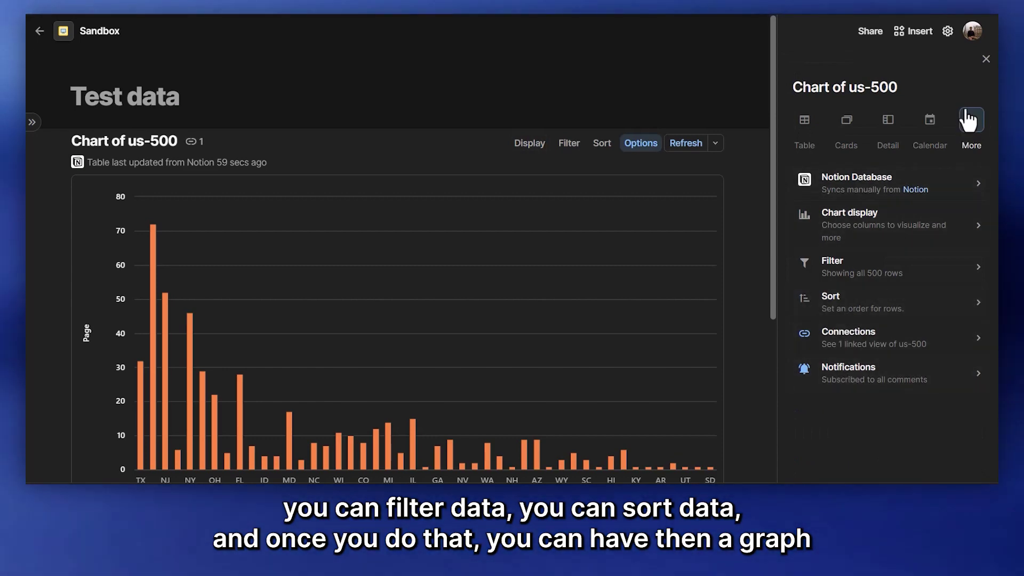
click(967, 119)
Step: Collapse the Chart of us-500 block to its heading, then expand it again
scroll(533, 261, down, 2)
scroll(602, 251, up, 2)
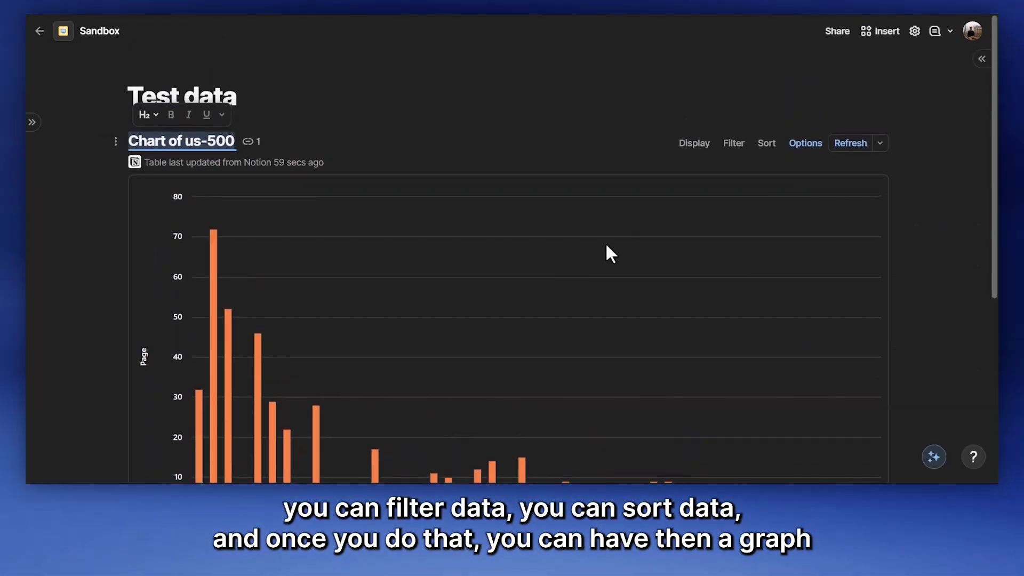
scroll(606, 250, down, 4)
scroll(602, 249, up, 2)
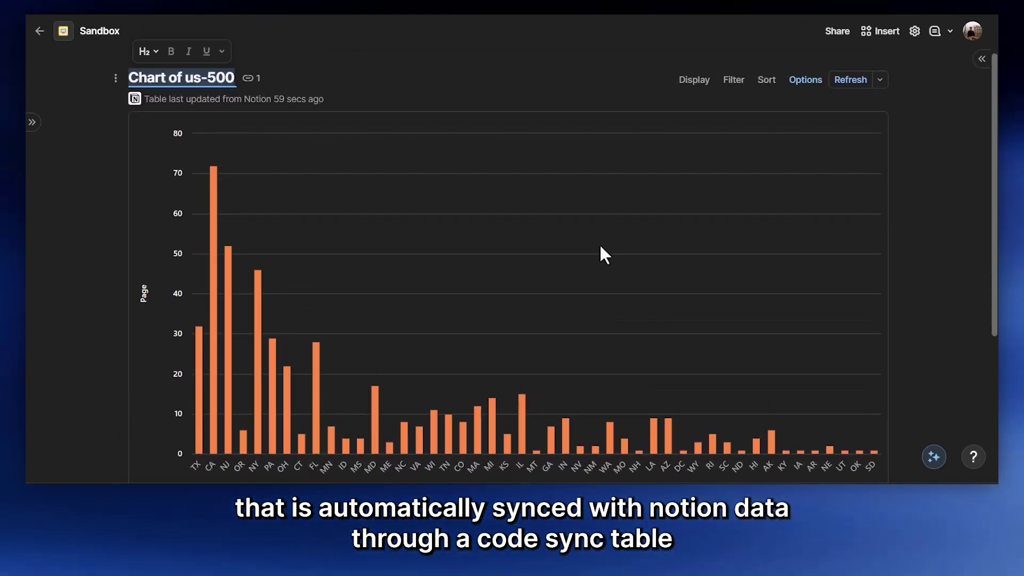
scroll(599, 243, down, 3)
scroll(450, 382, up, 3)
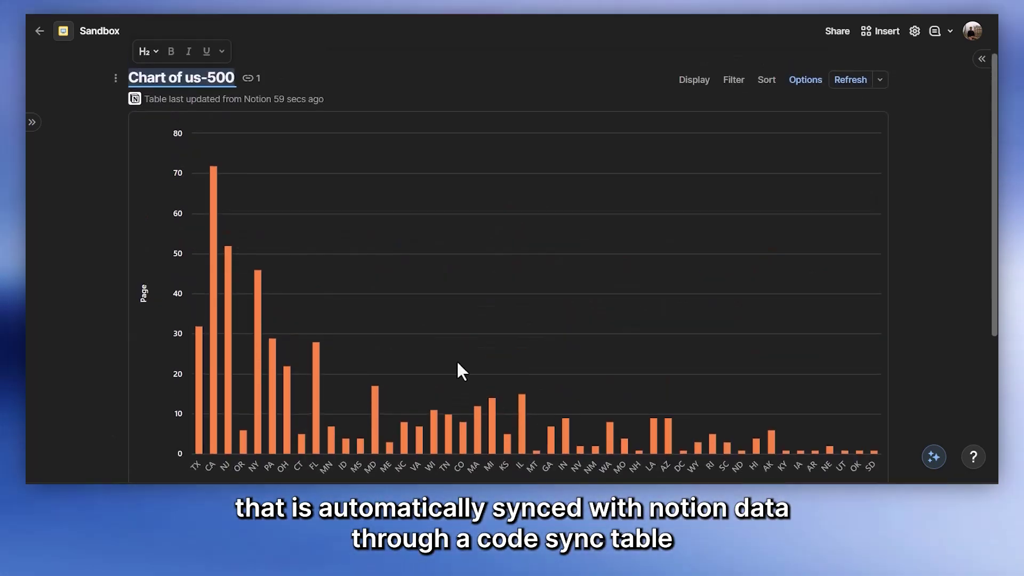
scroll(457, 342, up, 2)
click(116, 142)
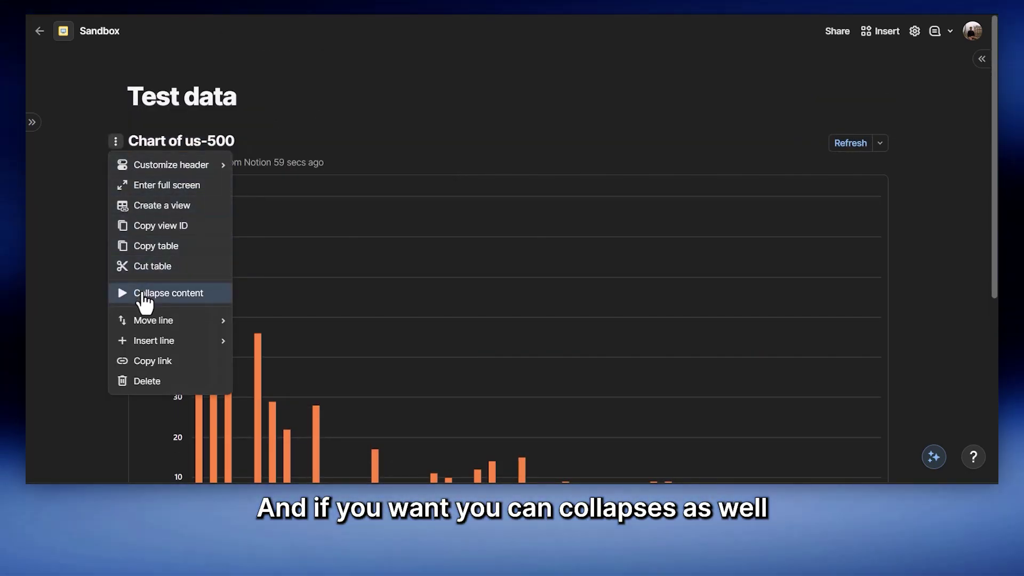
click(143, 295)
click(115, 141)
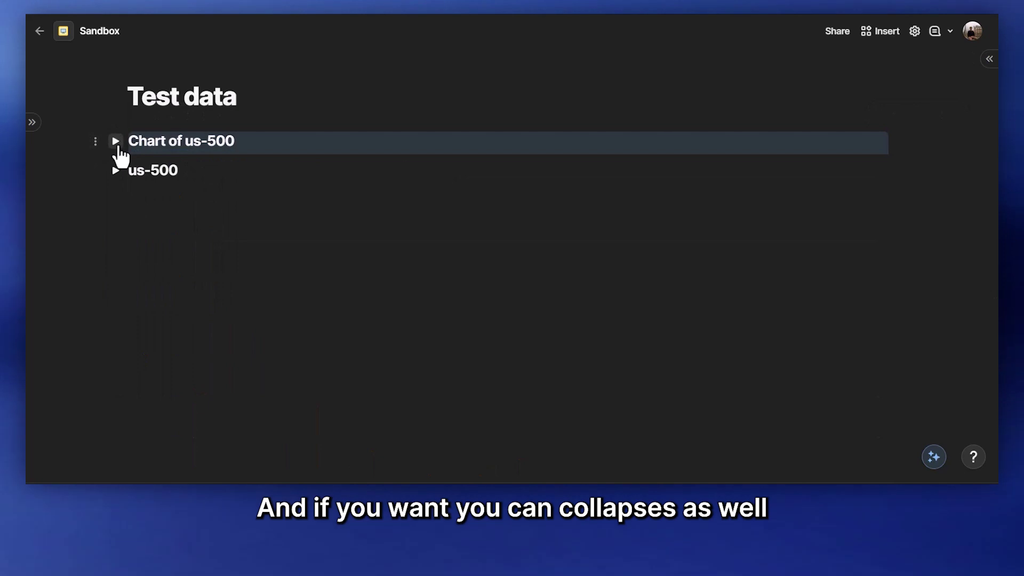
click(115, 141)
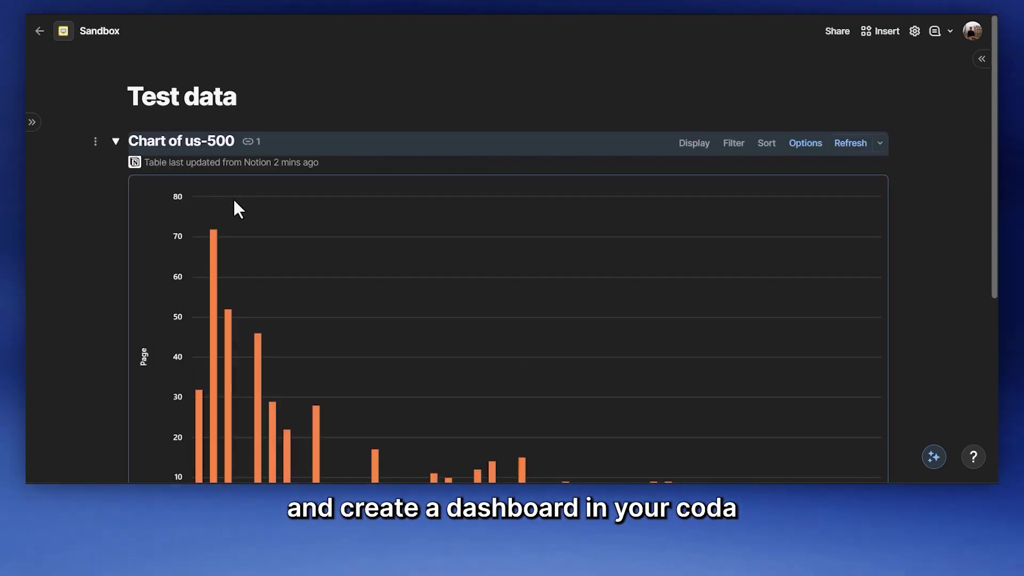